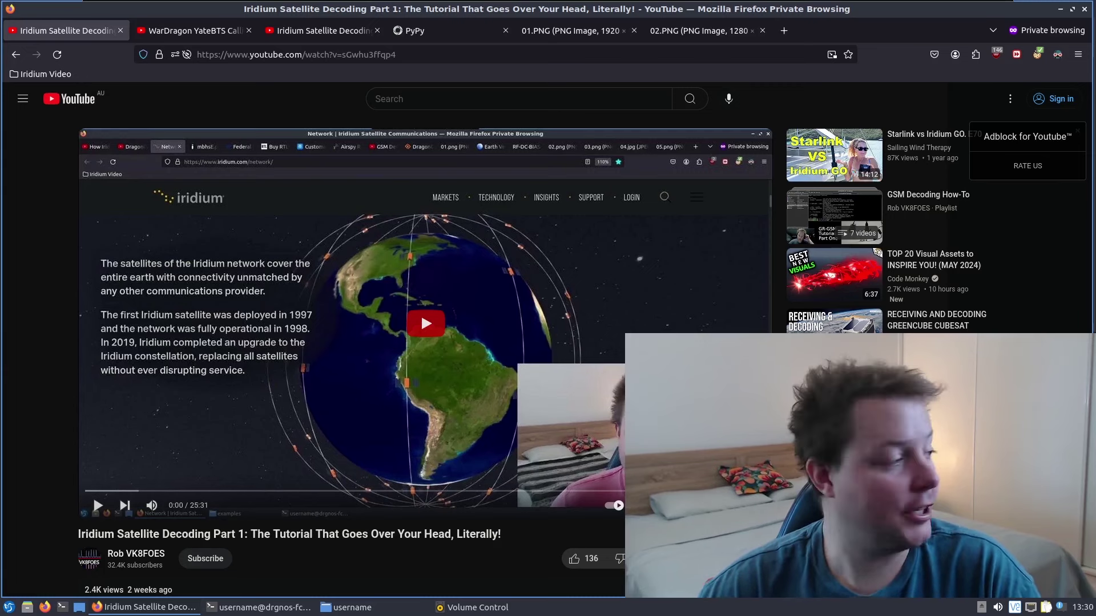
# Go back to the Iridium Satellite Decoding video tab and show the home folder listing output.bits, rob_sms.bits and rob_voice.bits
pyautogui.hotkey('ctrl', 'Tab')
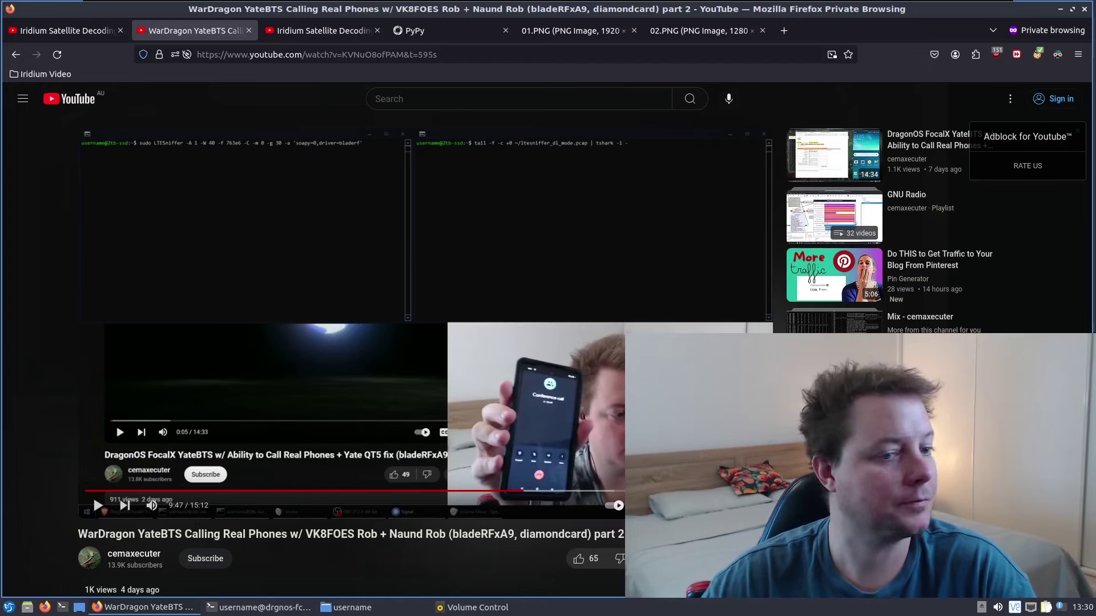
pyautogui.click(323, 30)
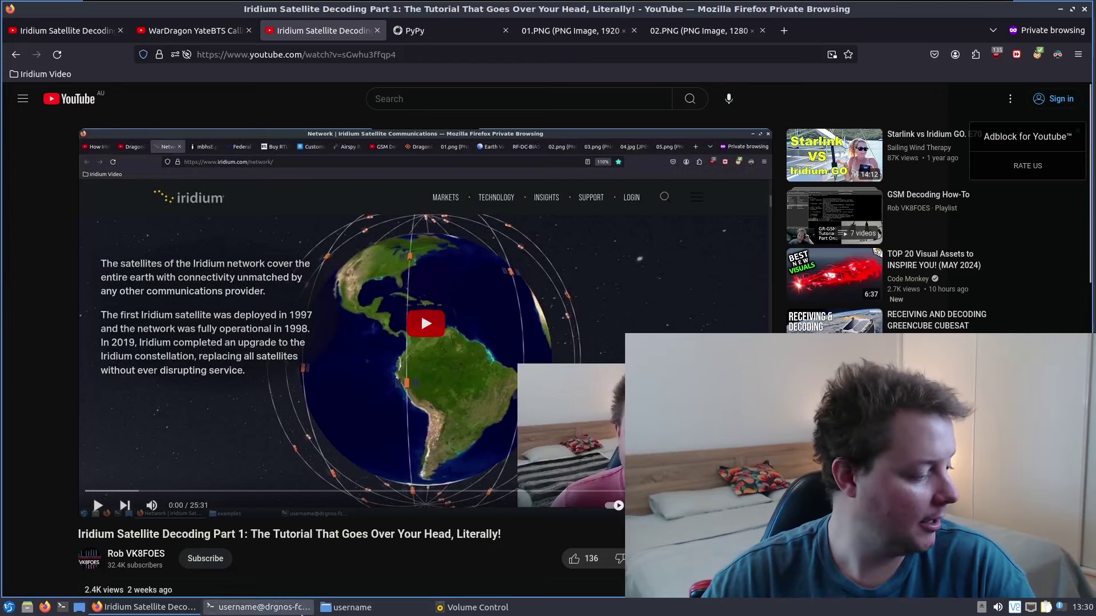
pyautogui.click(348, 607)
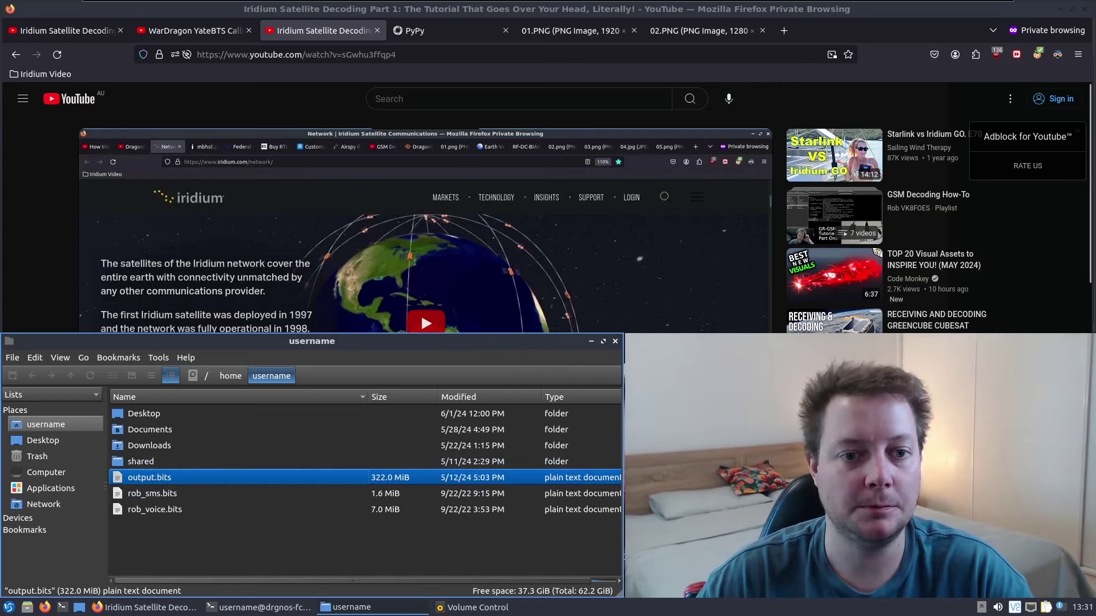
# View the PyPy homepage tab, then minimize Firefox to reveal the terminal and file manager
pyautogui.click(450, 33)
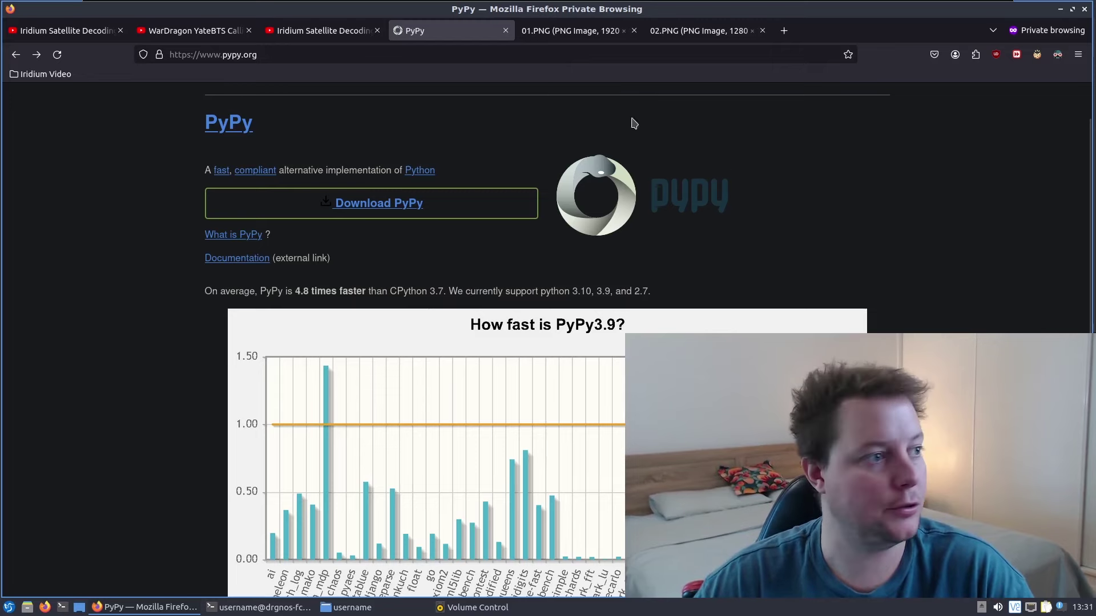
pyautogui.click(1060, 9)
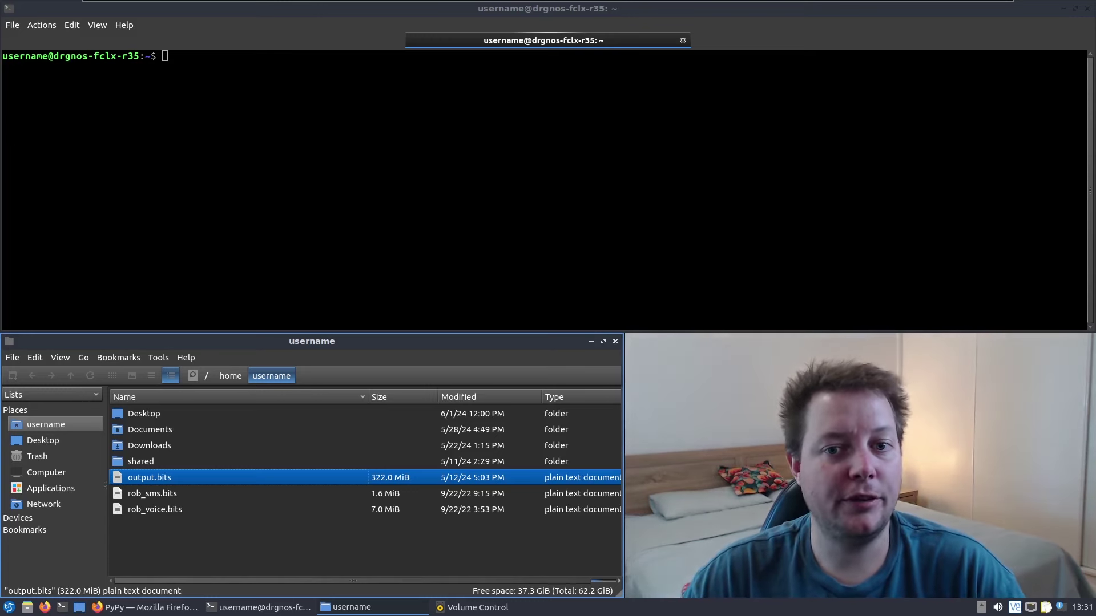
# Install PyPy3 7.3.9 by pasting and running 'sudo apt-get install pypy3 -y' in the terminal
pyautogui.click(570, 157)
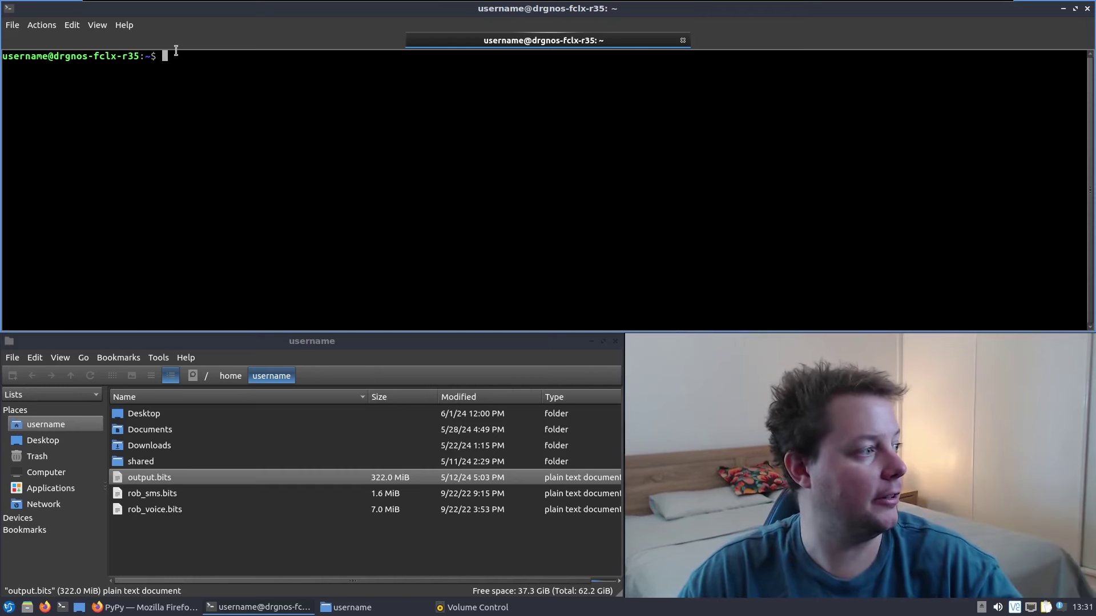
pyautogui.rightClick(194, 58)
pyautogui.click(251, 82)
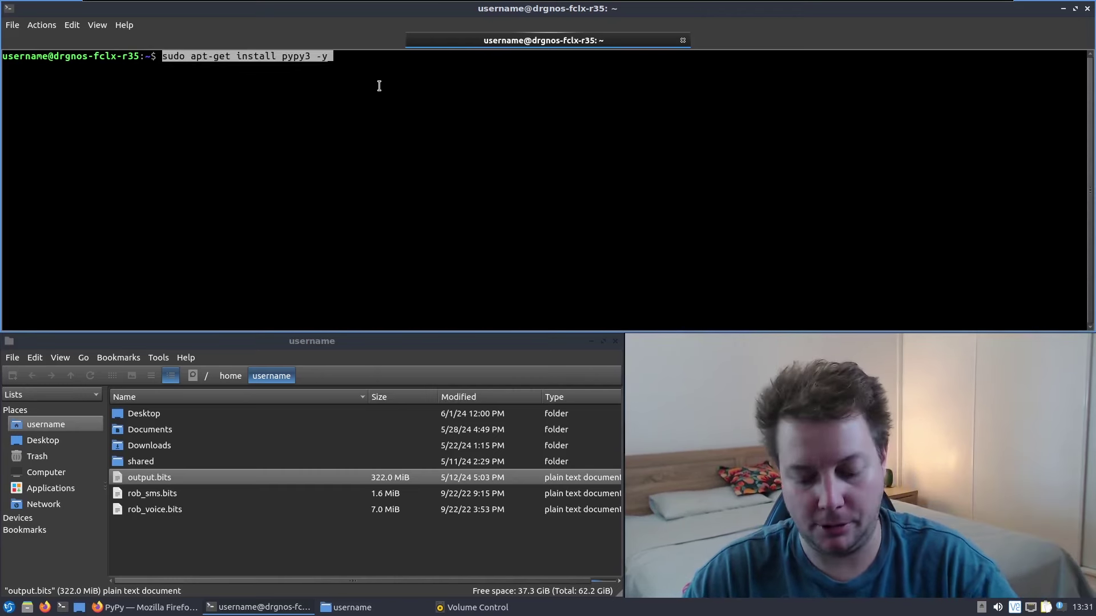
pyautogui.press('End')
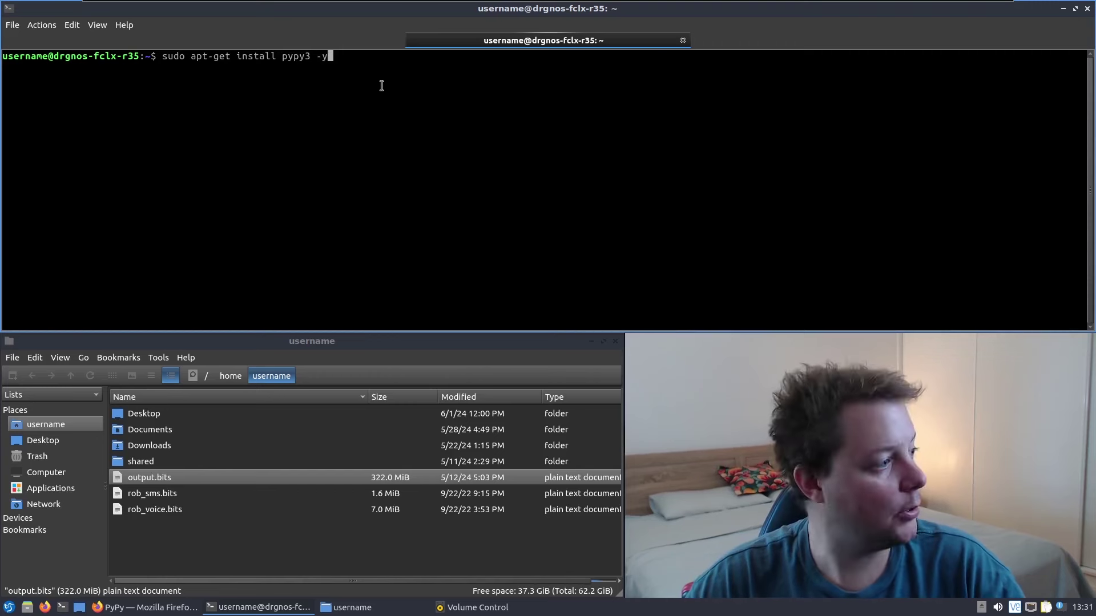
pyautogui.press('Return')
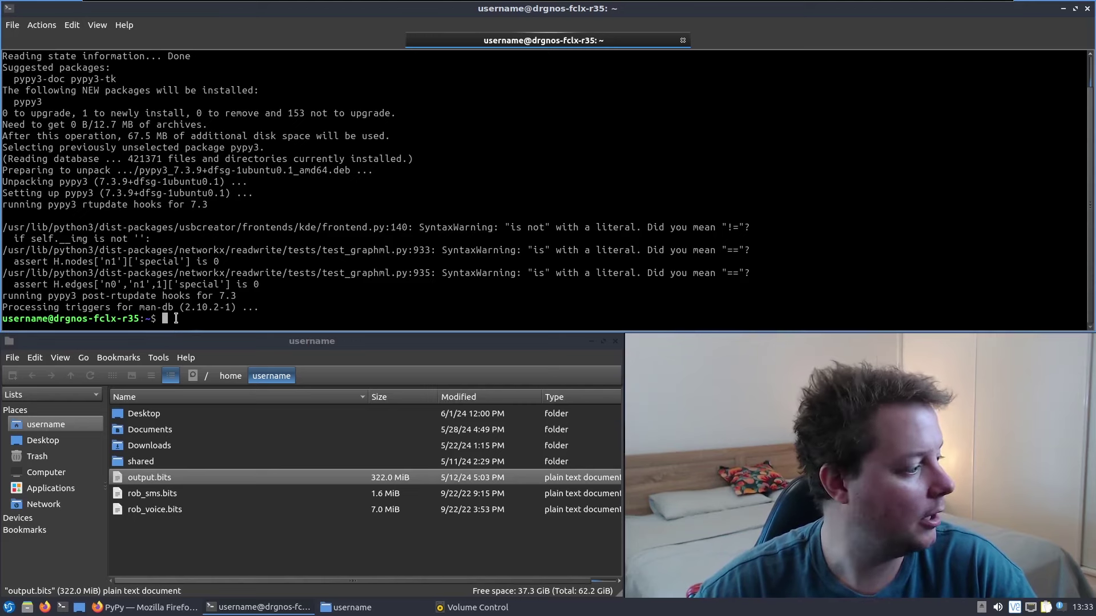
pyautogui.rightClick(176, 320)
# Run 'pypy3 -m pip install crcmod' to install crcmod 1.7 and highlight the success message
pyautogui.click(232, 341)
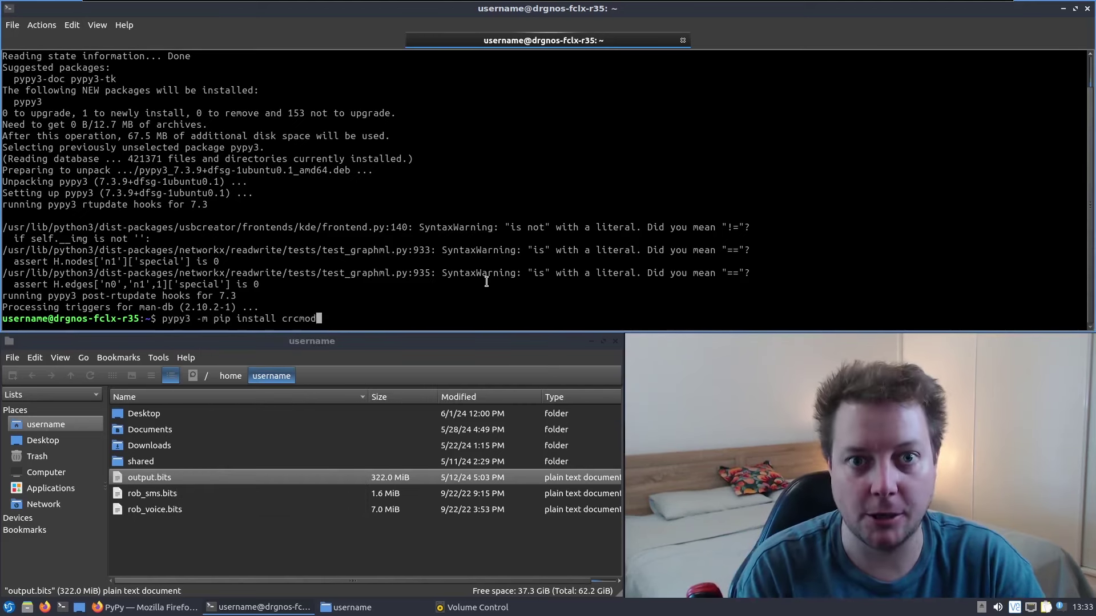
pyautogui.press('Return')
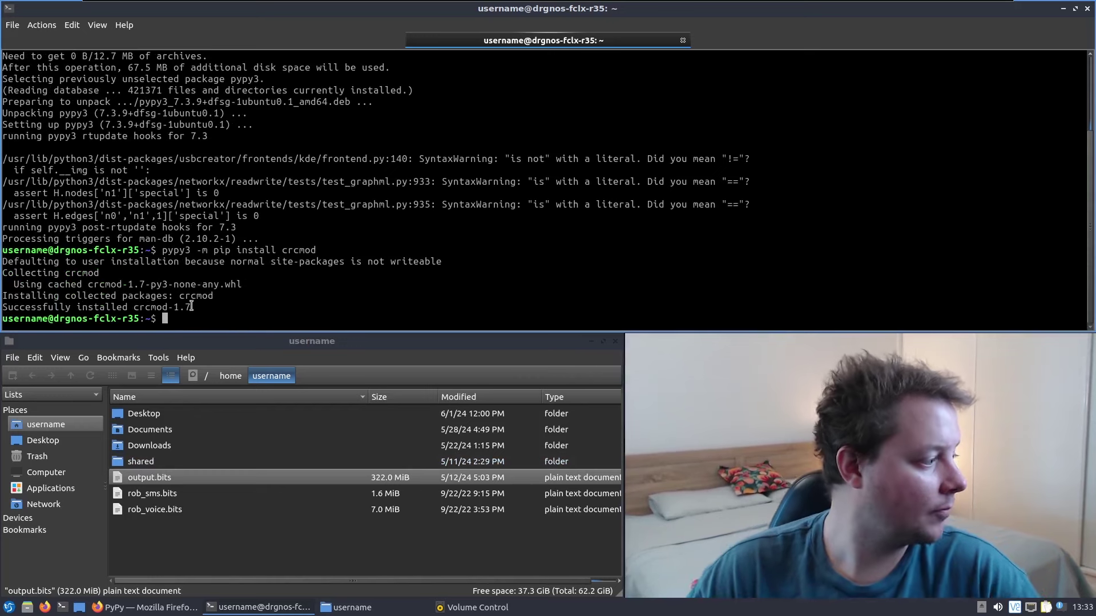
pyautogui.moveTo(207, 308); pyautogui.dragTo(5, 310)
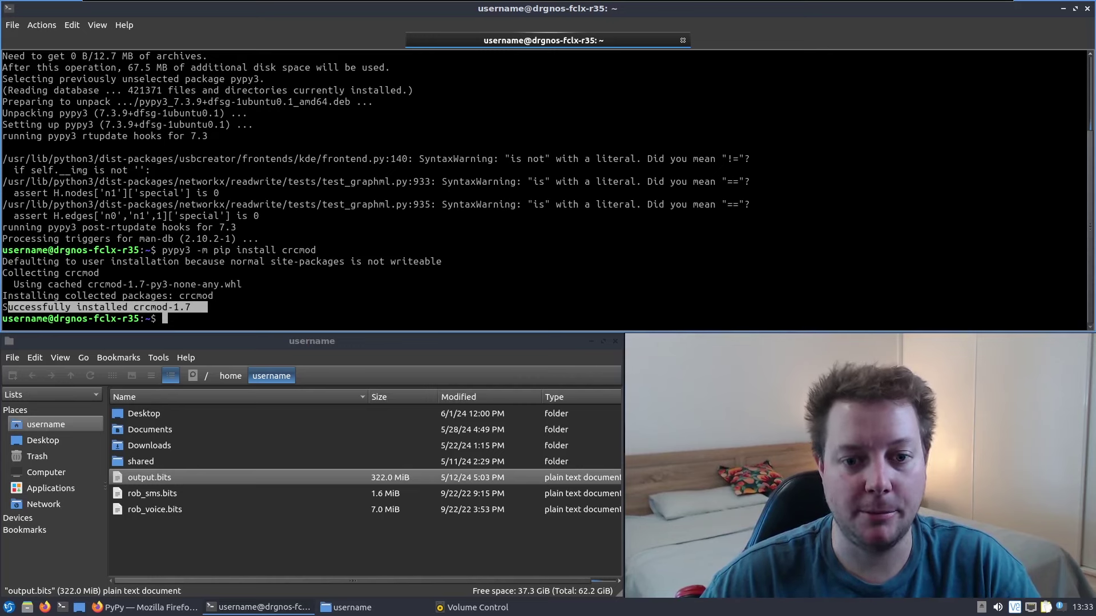
# Clear the terminal and paste the iridium-parser command that converts output.bits to output.parsed
pyautogui.click(537, 301)
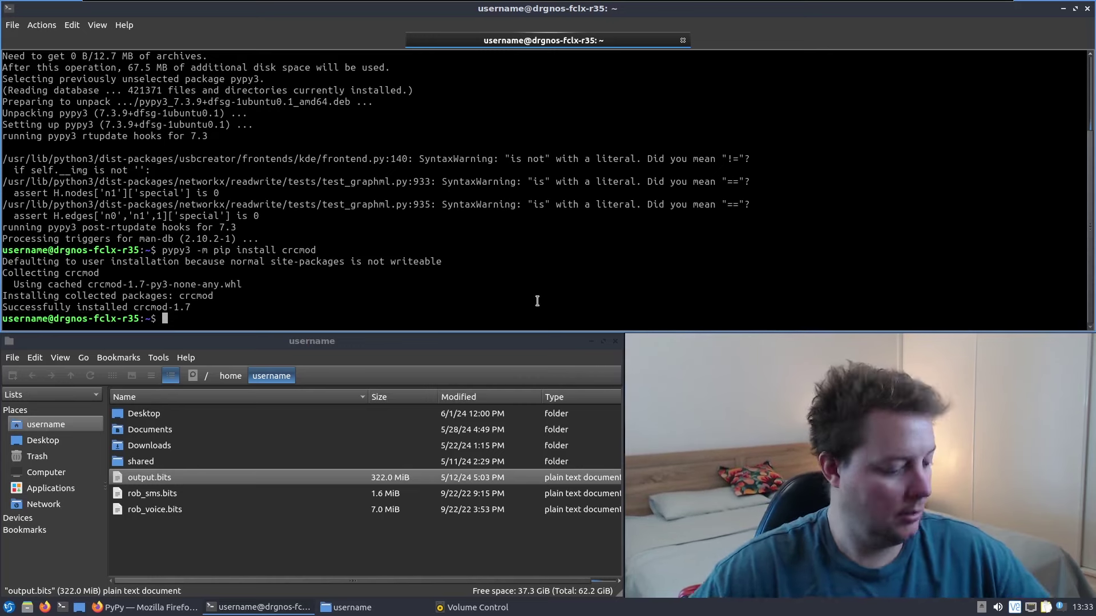
pyautogui.write('clear')
pyautogui.press('Return')
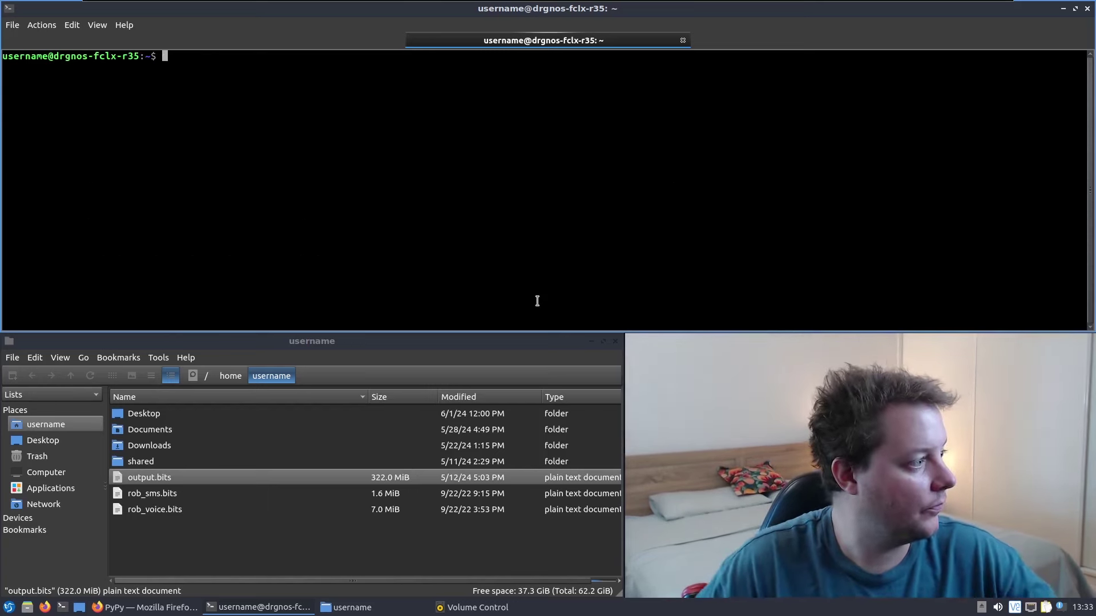
pyautogui.rightClick(182, 55)
pyautogui.click(208, 80)
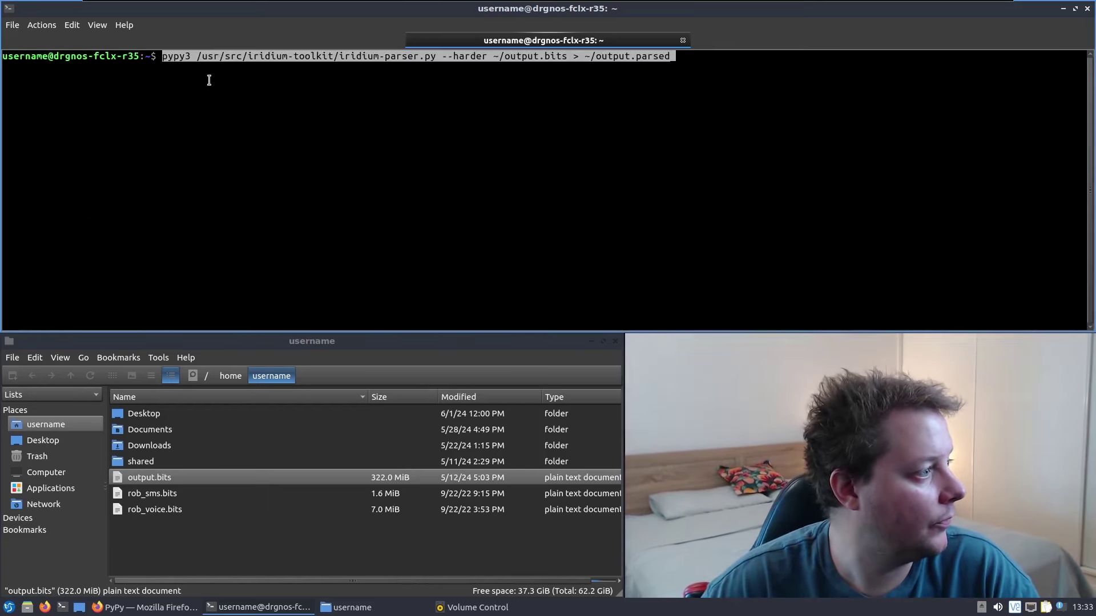
pyautogui.press('End')
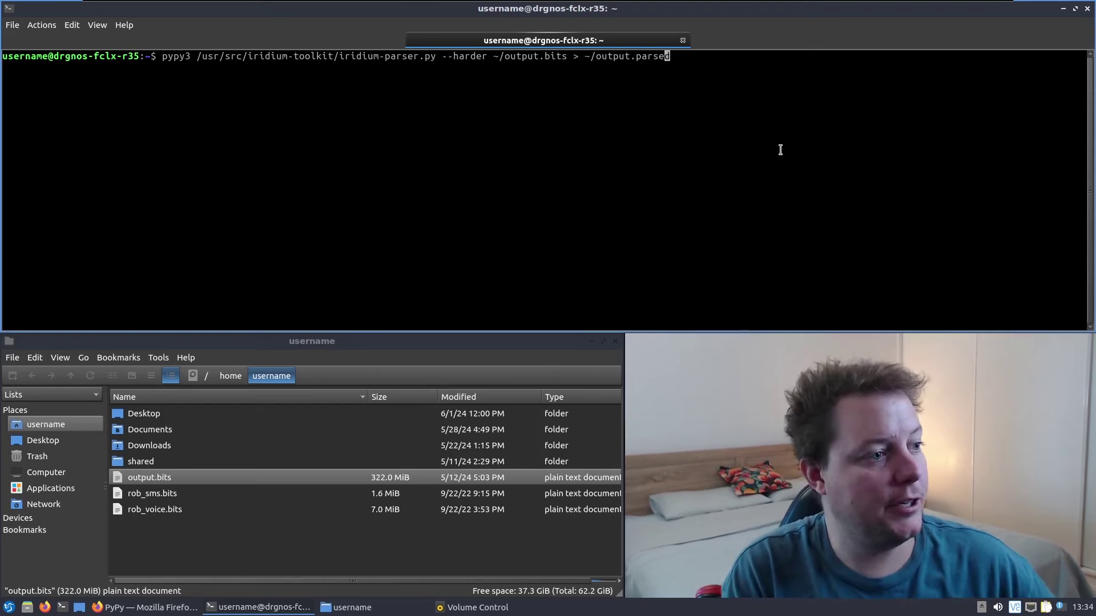
# Edit the interpreter to python3 and back to pypy3, then run the iridium-parser.py --harder job
pyautogui.hotkey('ctrl', 'Left')
pyautogui.hotkey('ctrl', 'Left')
pyautogui.hotkey('ctrl', 'Left')
pyautogui.hotkey('ctrl', 'Left')
pyautogui.hotkey('ctrl', 'Left')
pyautogui.hotkey('ctrl', 'Left')
pyautogui.hotkey('ctrl', 'Left')
pyautogui.hotkey('ctrl', 'Left')
pyautogui.hotkey('ctrl', 'Left')
pyautogui.hotkey('ctrl', 'Left')
pyautogui.hotkey('ctrl', 'Left')
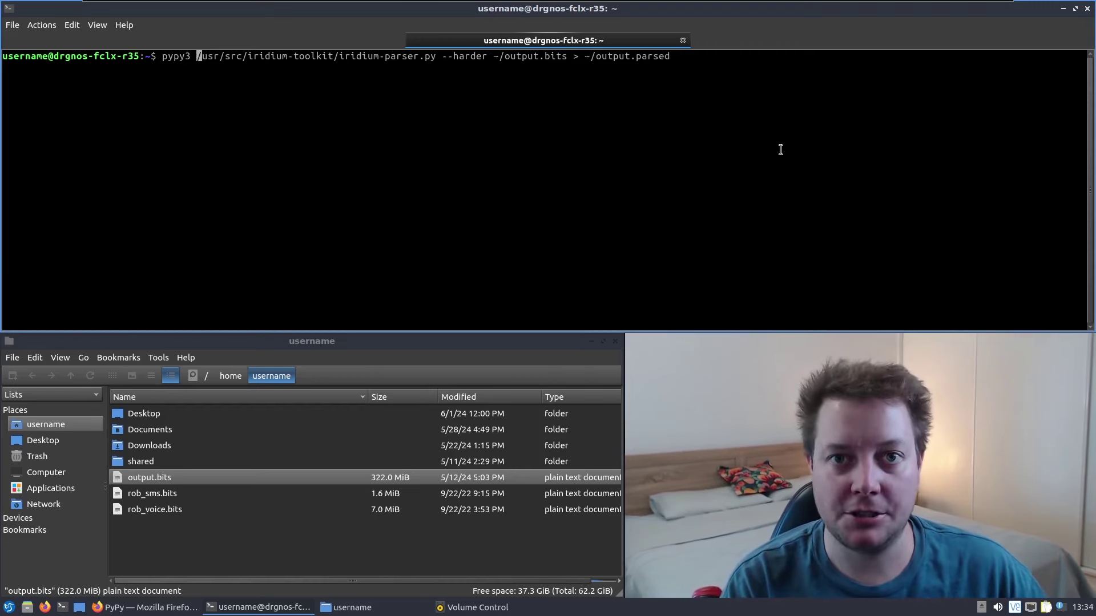
pyautogui.press('Left')
pyautogui.press('Left')
pyautogui.press('BackSpace')
pyautogui.press('BackSpace')
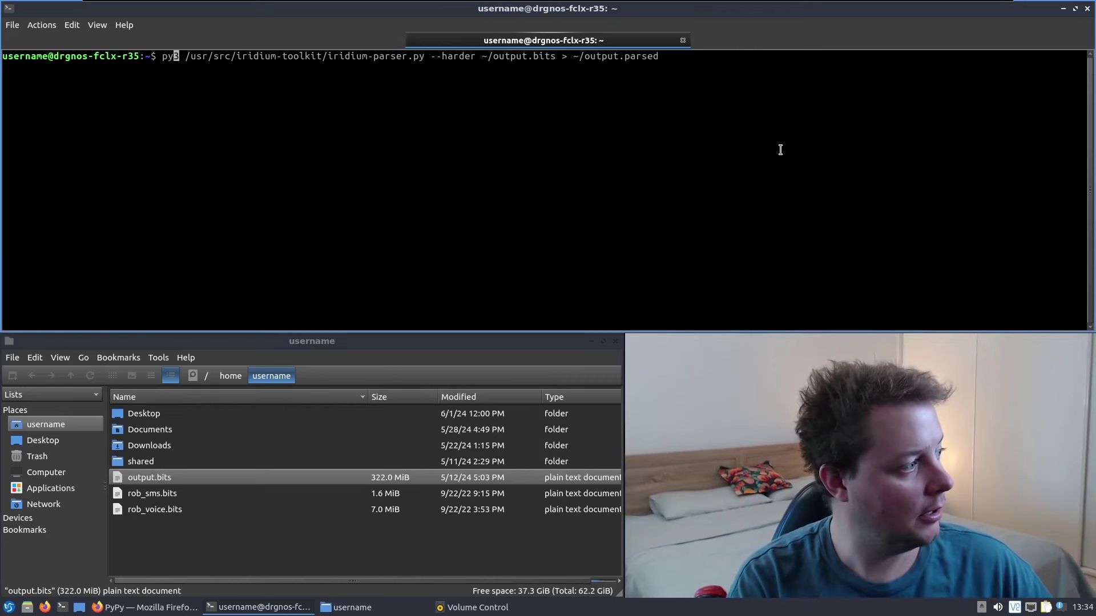
pyautogui.write('thon')
pyautogui.press('Right')
pyautogui.press('Right')
pyautogui.press('Right')
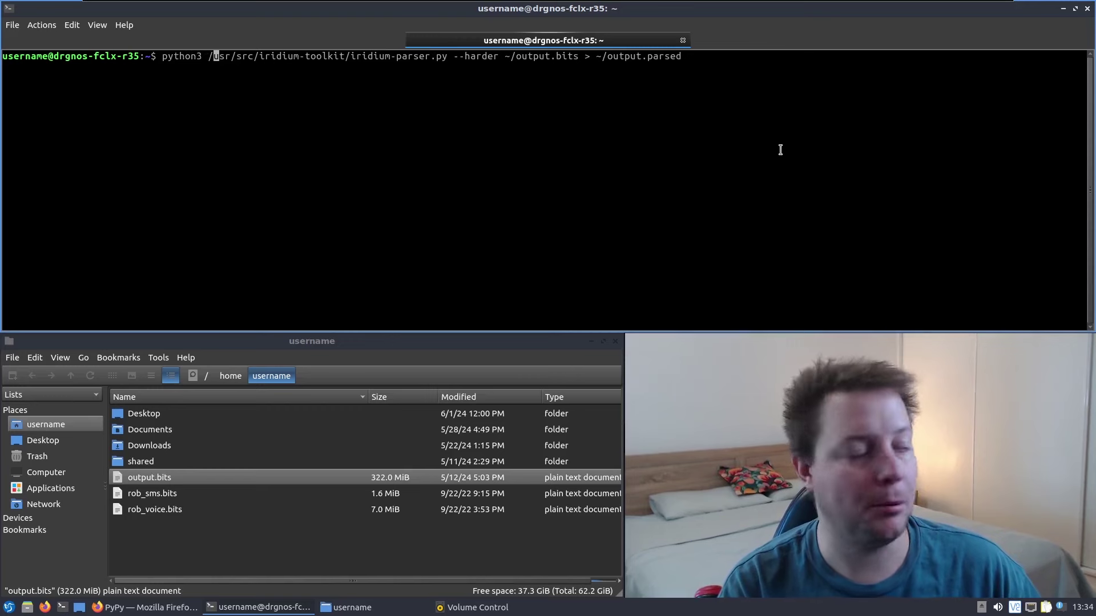
pyautogui.press('Left')
pyautogui.press('Left')
pyautogui.press('Left')
pyautogui.press('BackSpace')
pyautogui.press('BackSpace')
pyautogui.press('BackSpace')
pyautogui.press('BackSpace')
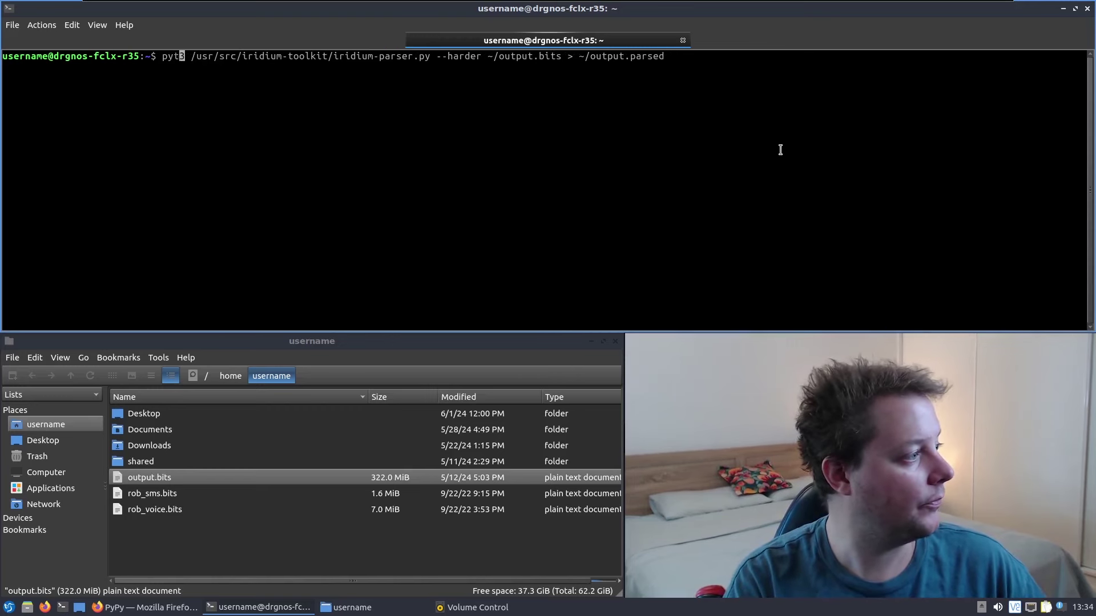
pyautogui.write('py')
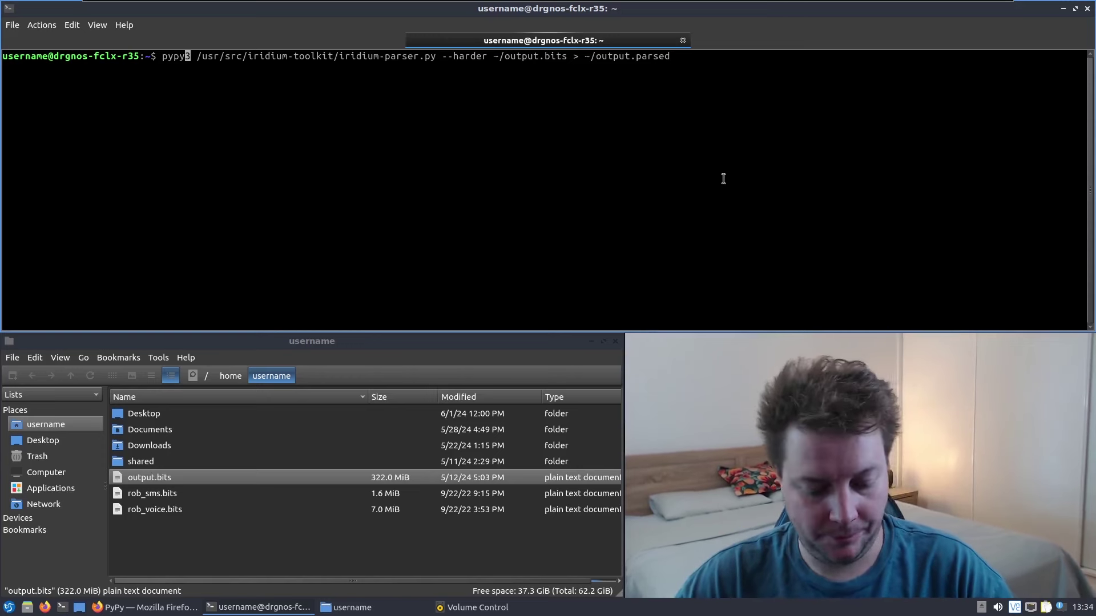
pyautogui.press('Return')
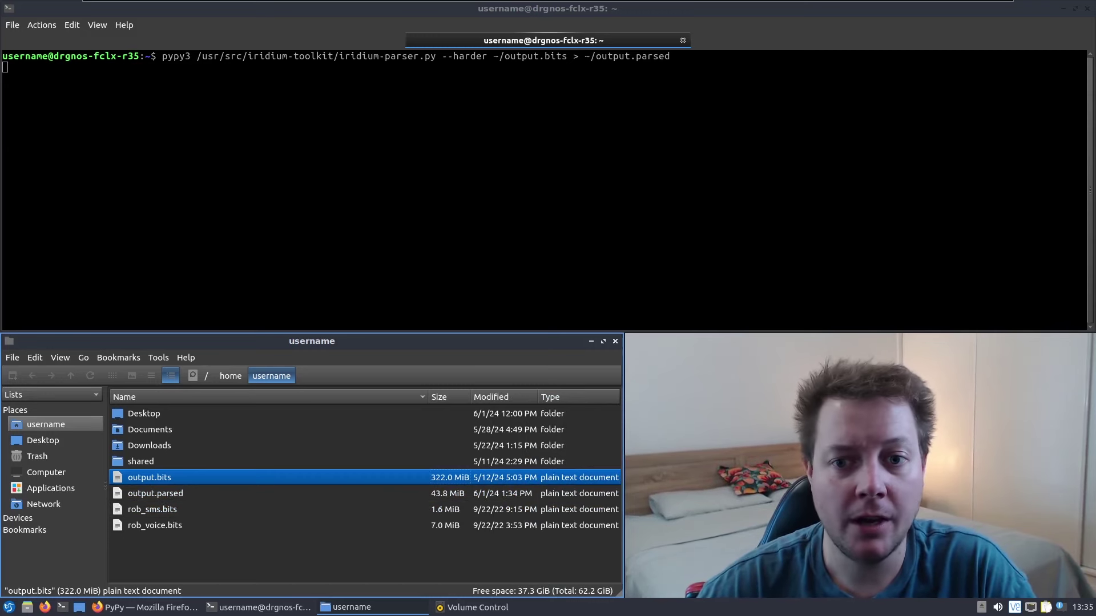
# Monitor output.parsed in the file manager while the parser runs, until it finishes at 265.1 MiB
pyautogui.click(594, 445)
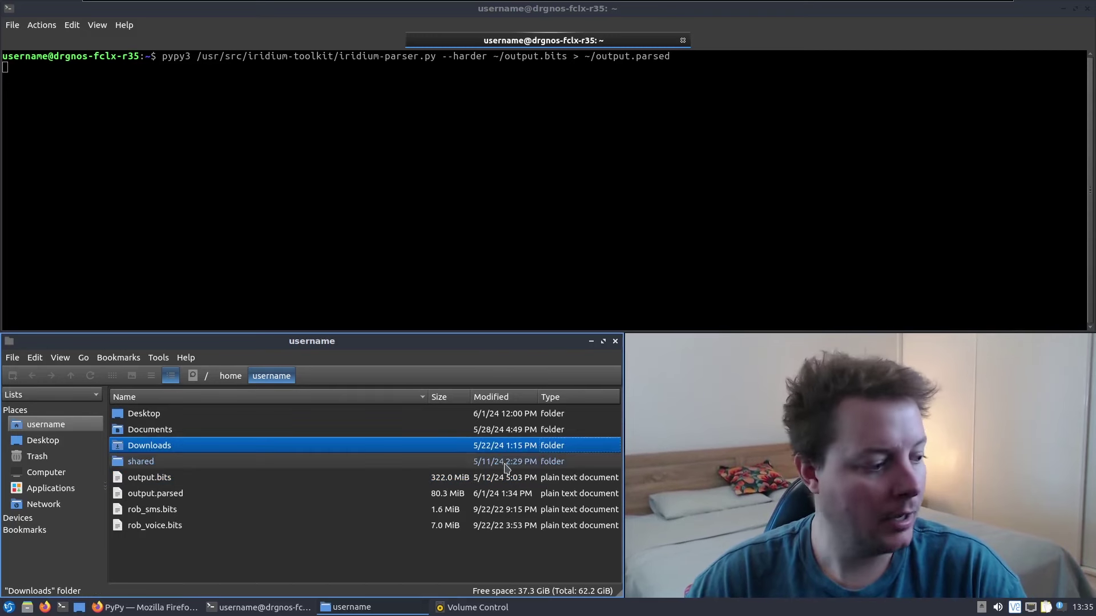
pyautogui.click(489, 493)
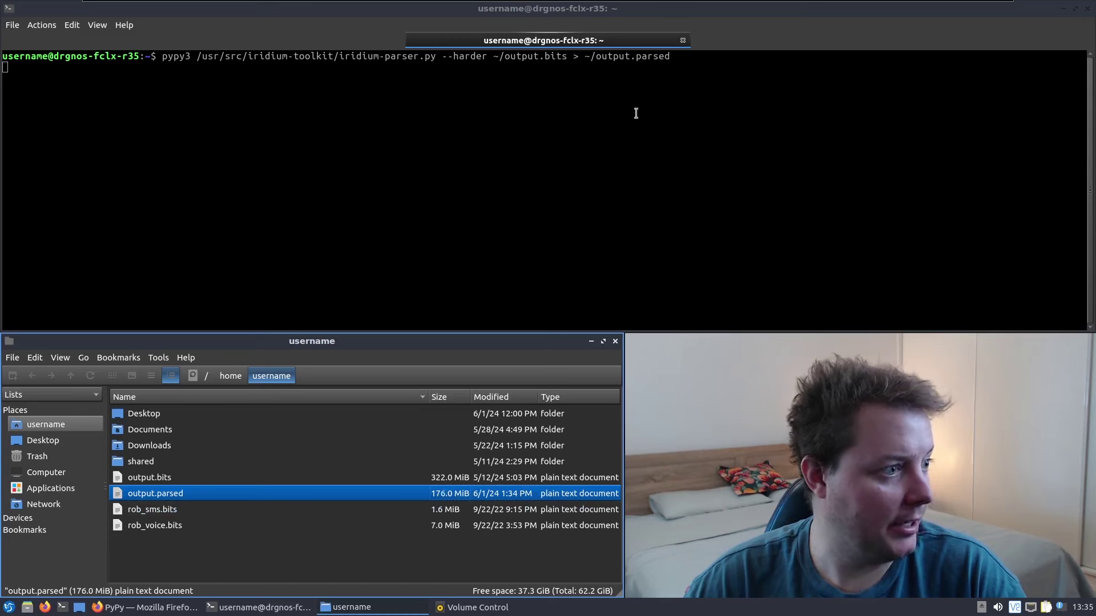
pyautogui.click(313, 133)
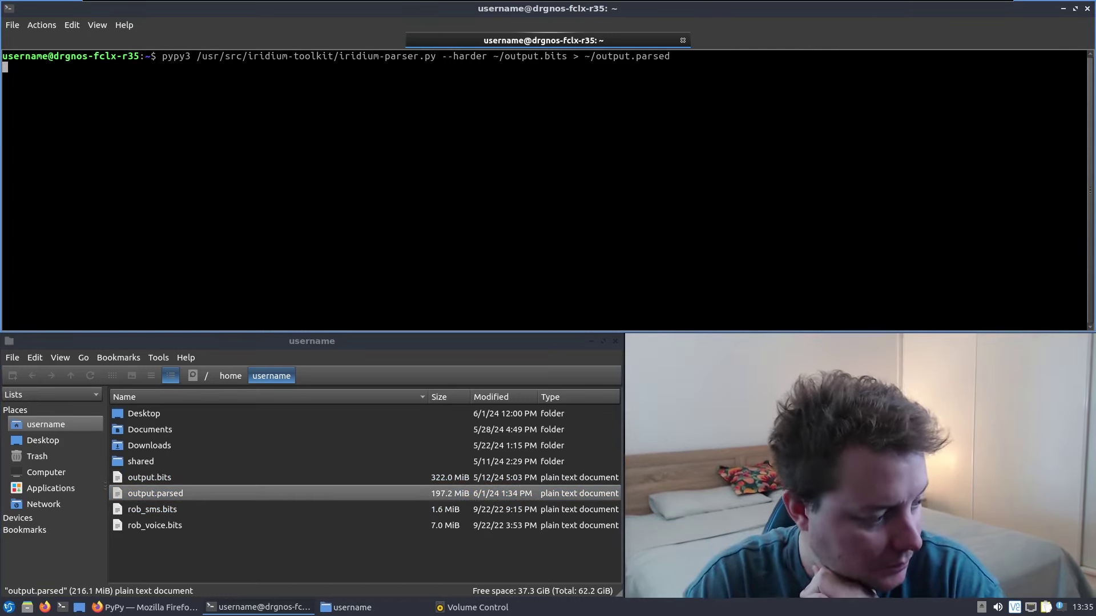
pyautogui.click(306, 510)
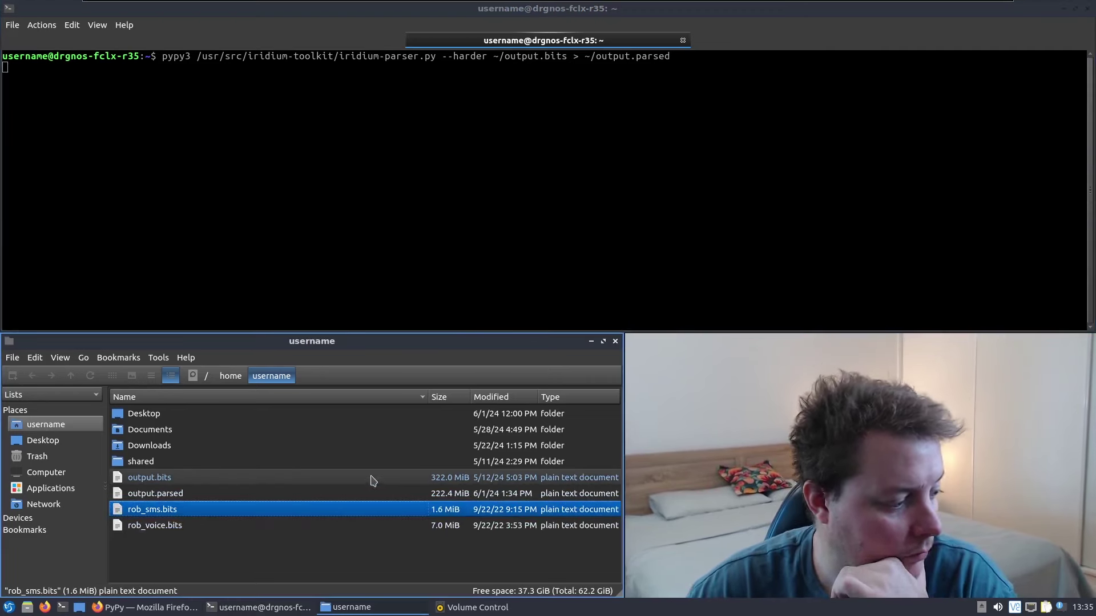
pyautogui.press('Up')
pyautogui.press('Up')
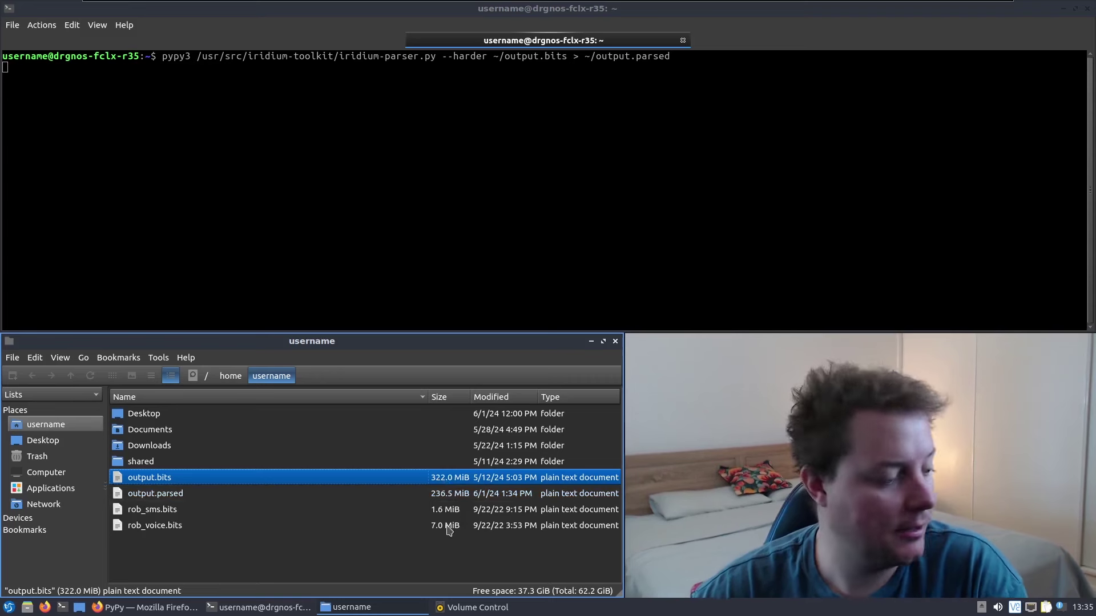
pyautogui.press('Down')
pyautogui.press('Down')
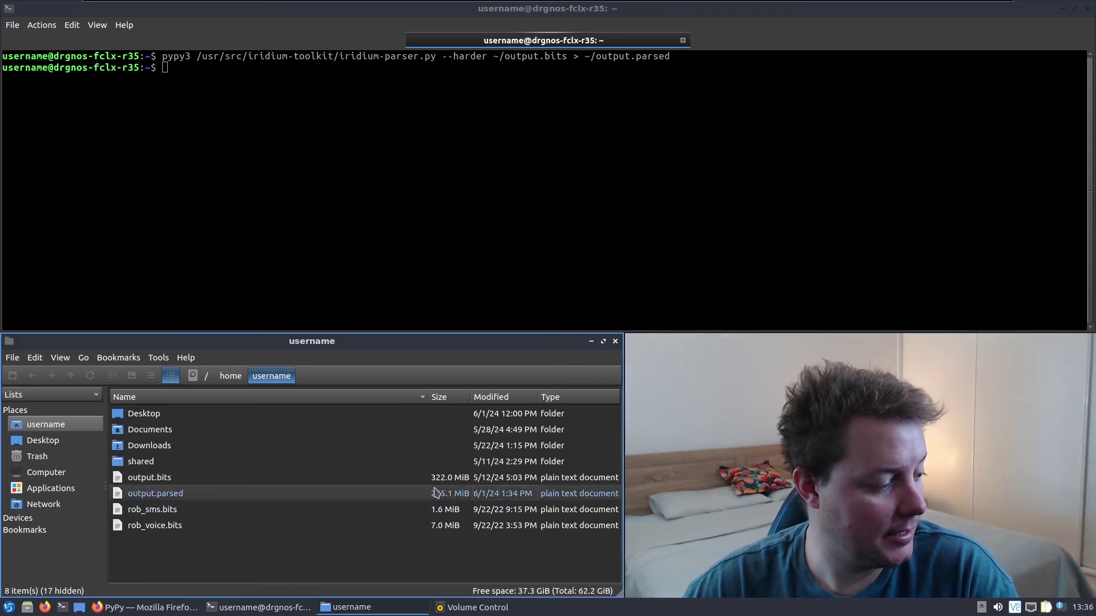
pyautogui.click(449, 494)
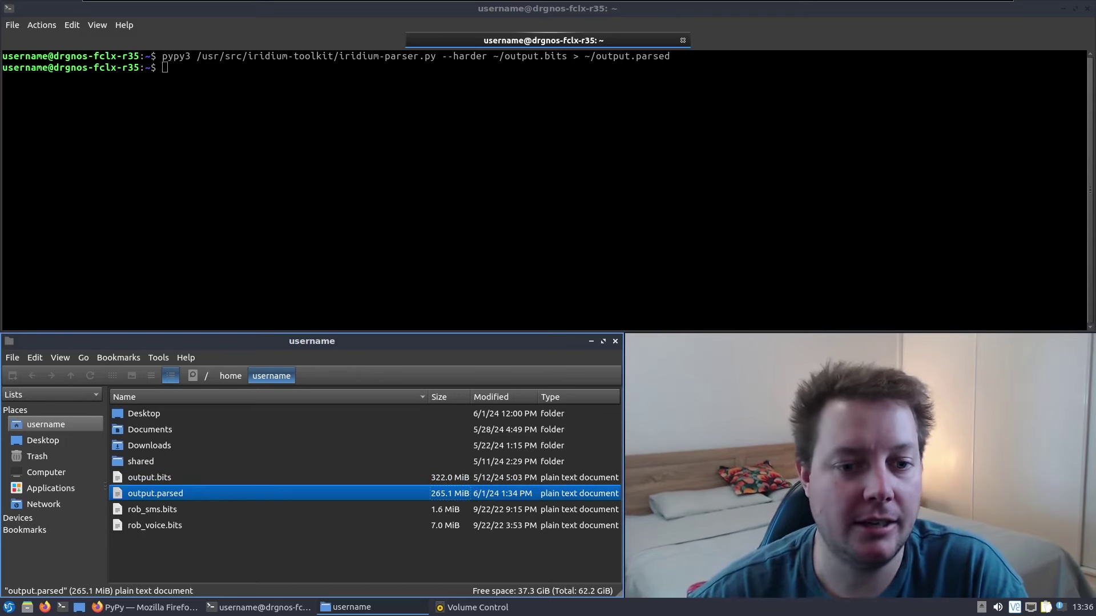
# Bring the terminal into focus after confirming output.parsed is 265.1 MiB
pyautogui.click(515, 128)
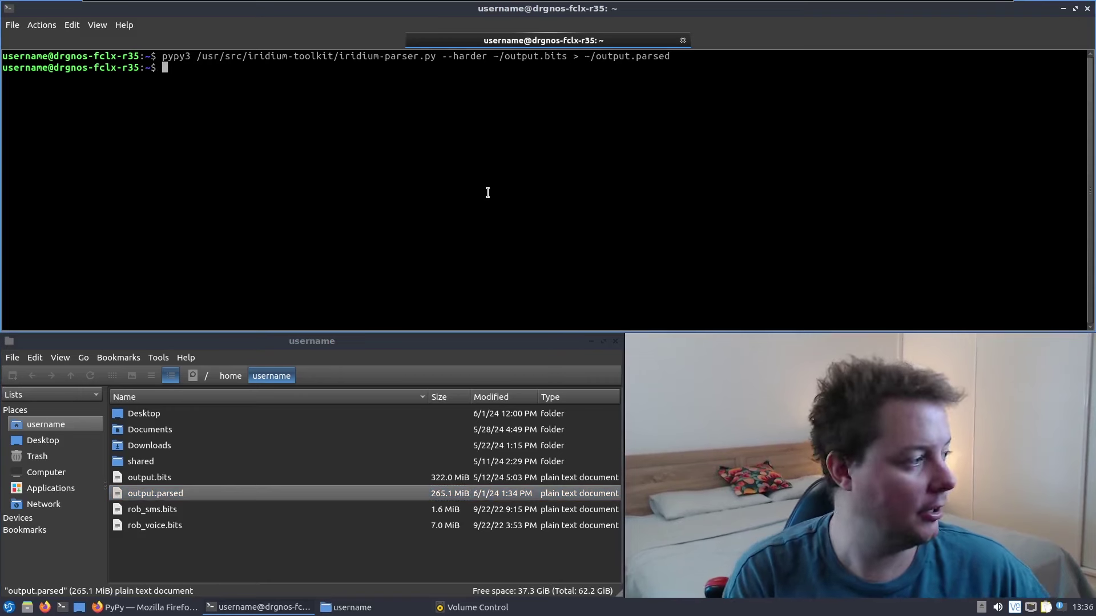
# Run clear to empty the terminal screen, leaving a fresh home-directory prompt
pyautogui.write('clear')
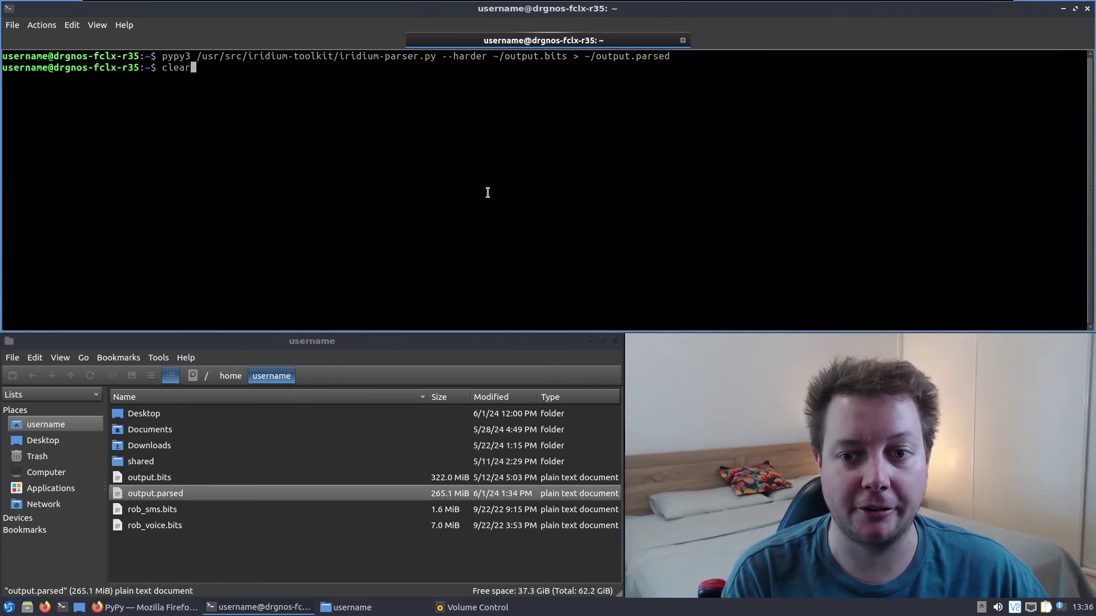
pyautogui.press('Return')
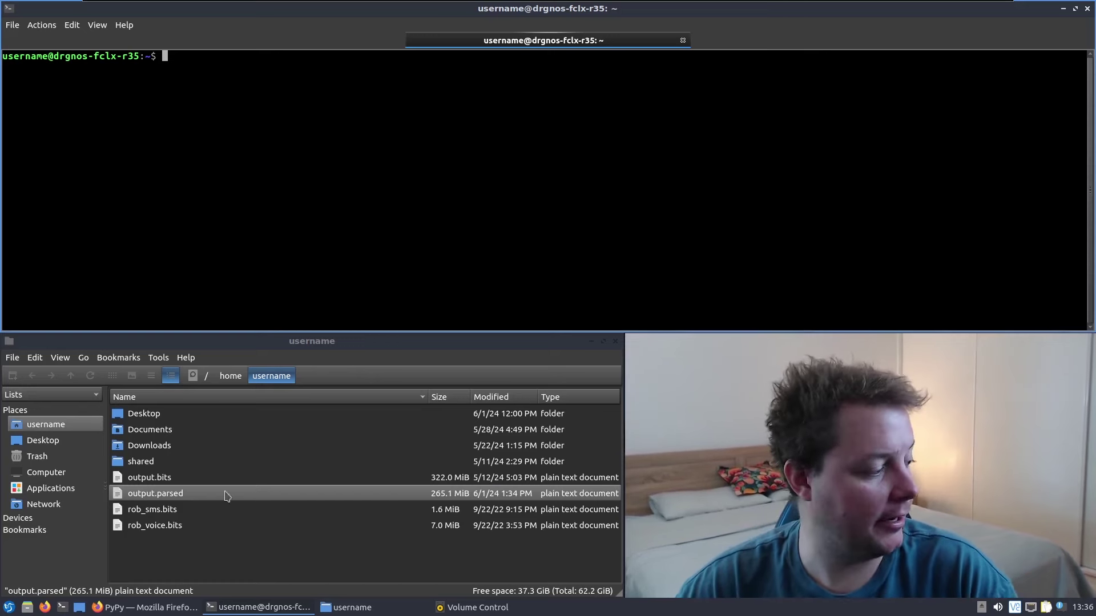
pyautogui.click(180, 500)
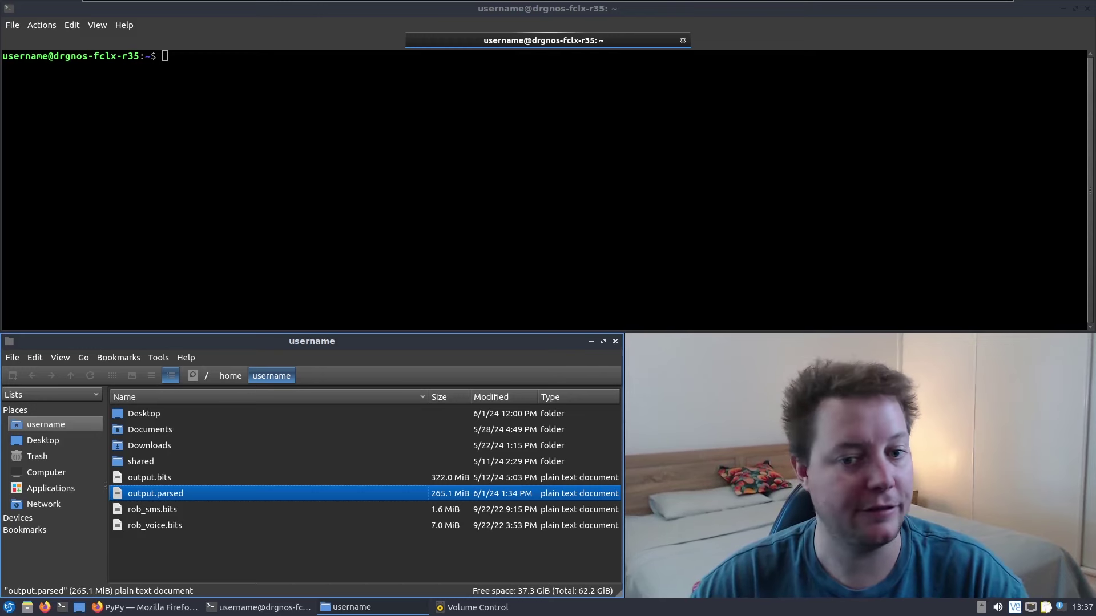
# Paste and run the stats.py command on output.parsed, then move the Figure 1 plot window up-left
pyautogui.click(181, 45)
pyautogui.rightClick(193, 56)
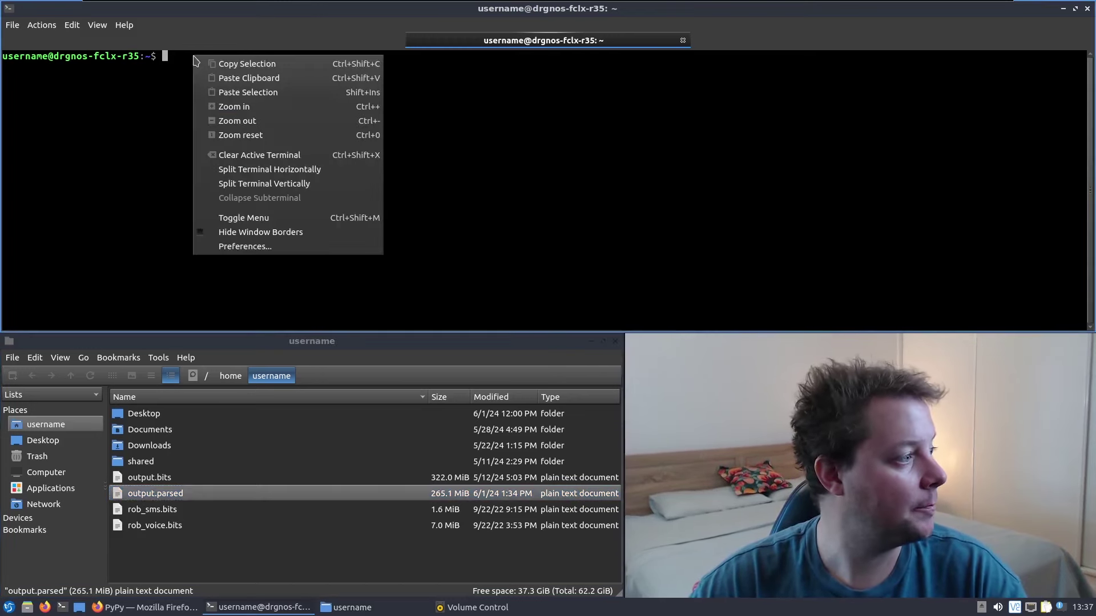
pyautogui.click(224, 81)
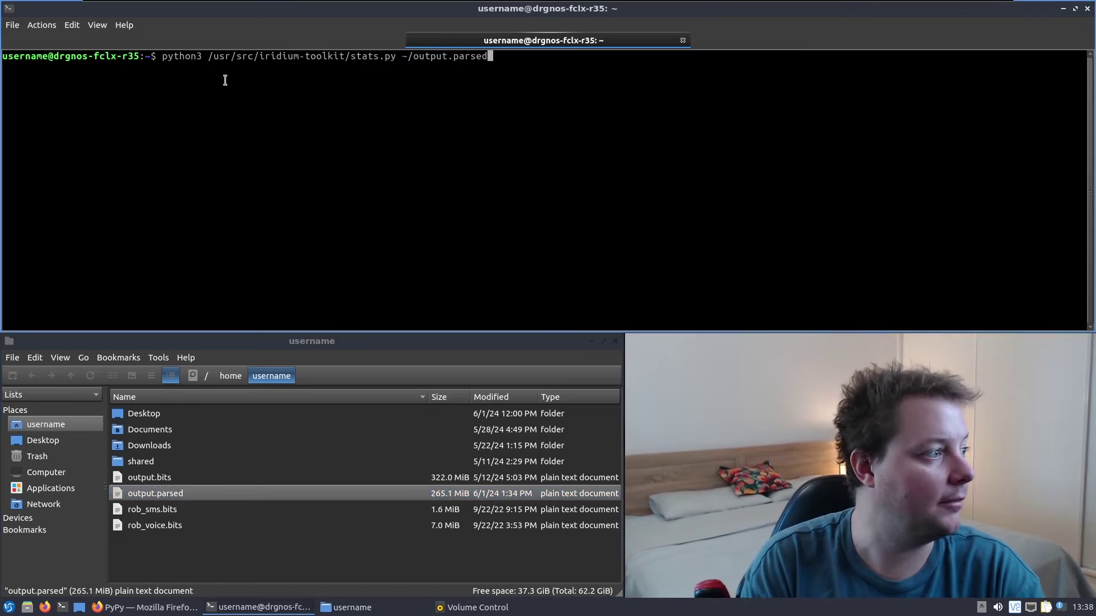
pyautogui.press('Return')
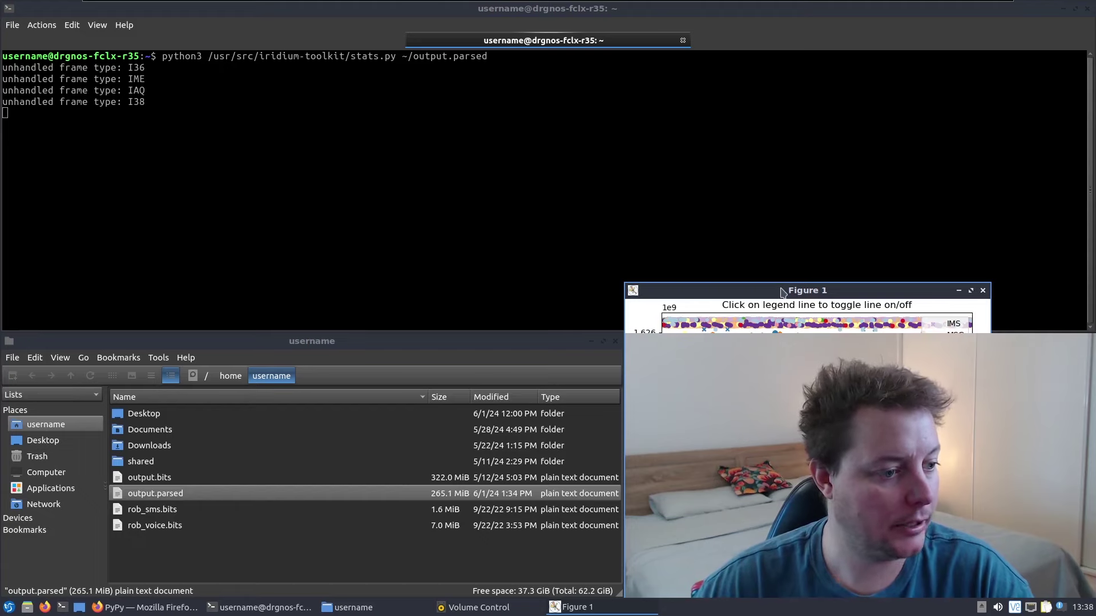
pyautogui.moveTo(781, 290); pyautogui.dragTo(689, 234)
# Resize and shift Figure 1 left so the full ~14000-second frame scatter and legend are visible
pyautogui.moveTo(534, 227); pyautogui.dragTo(260, 47)
pyautogui.moveTo(676, 53); pyautogui.dragTo(423, 48)
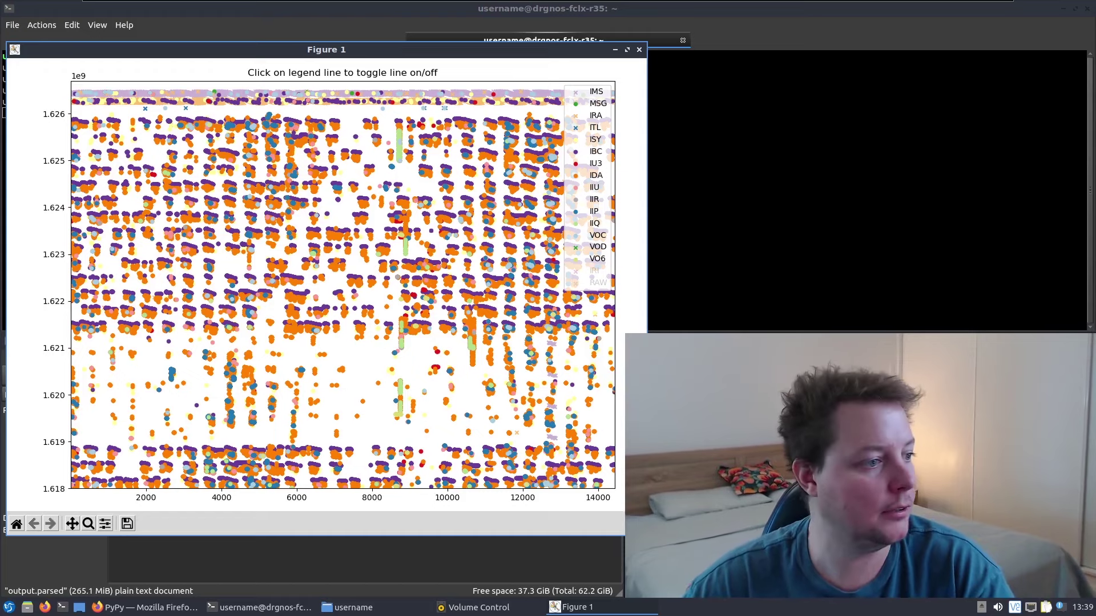
# Hide and then restore the orange IDA and purple IBC points using the plot legend
pyautogui.click(595, 176)
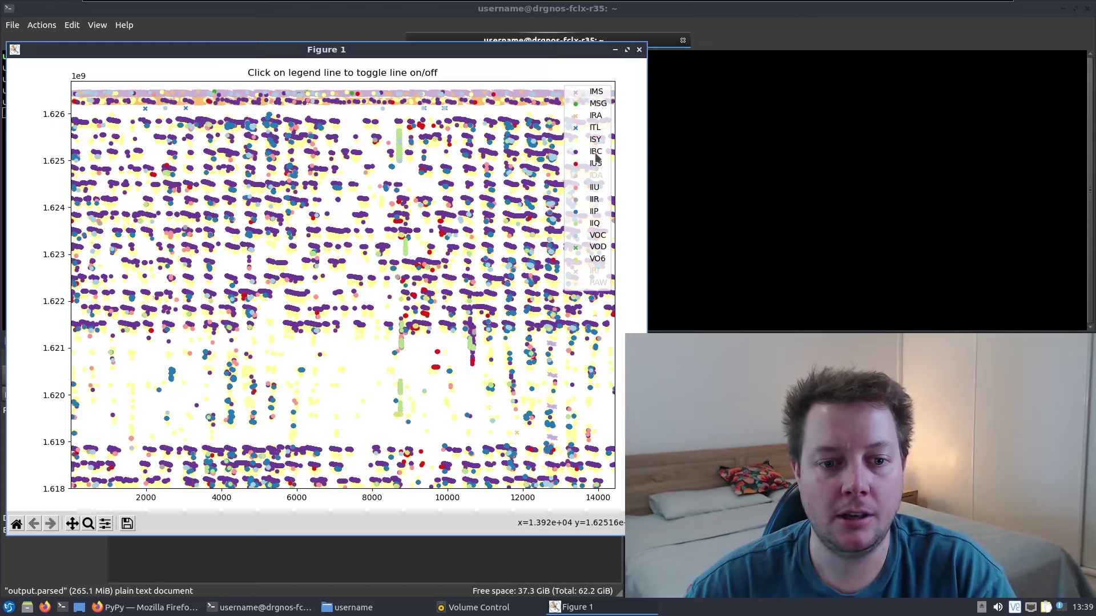
pyautogui.click(595, 153)
pyautogui.click(595, 152)
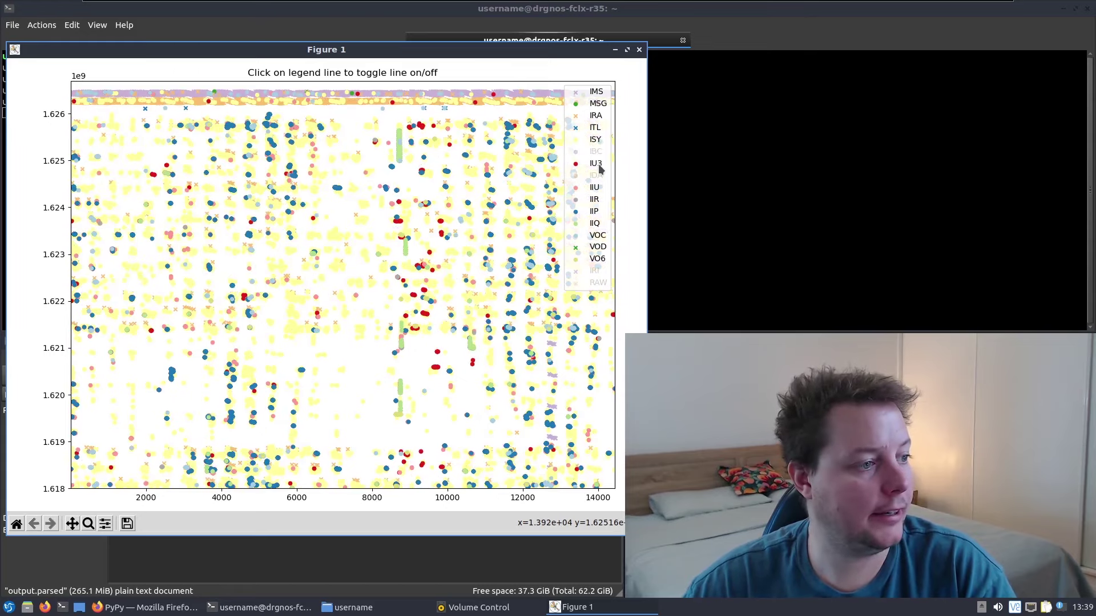
pyautogui.click(595, 175)
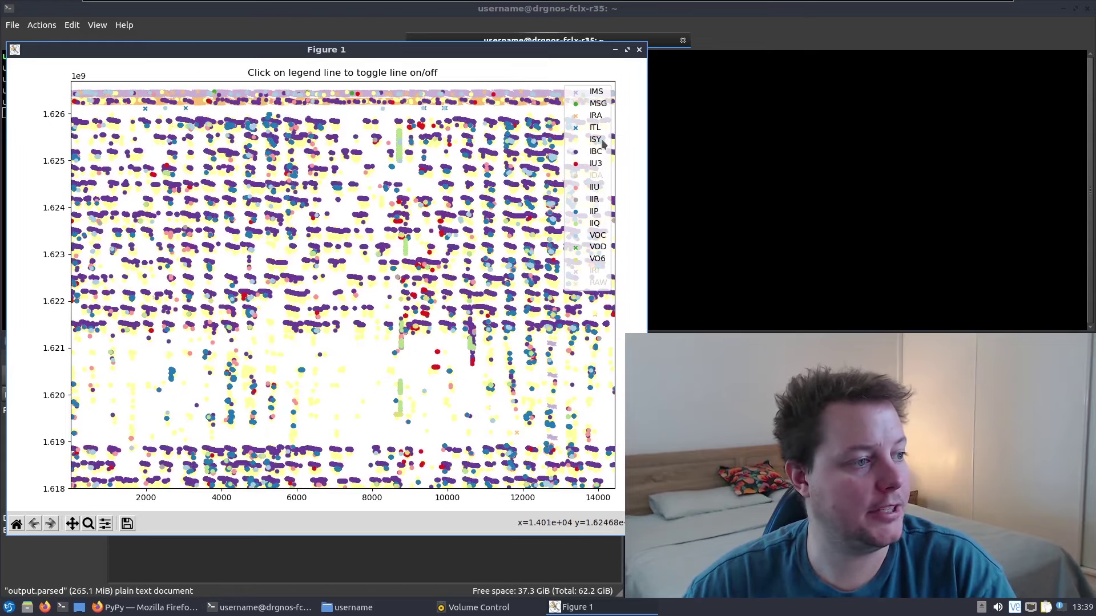
# Hide the MSG points, then the IIQ points, and close the matplotlib plot window
pyautogui.click(600, 104)
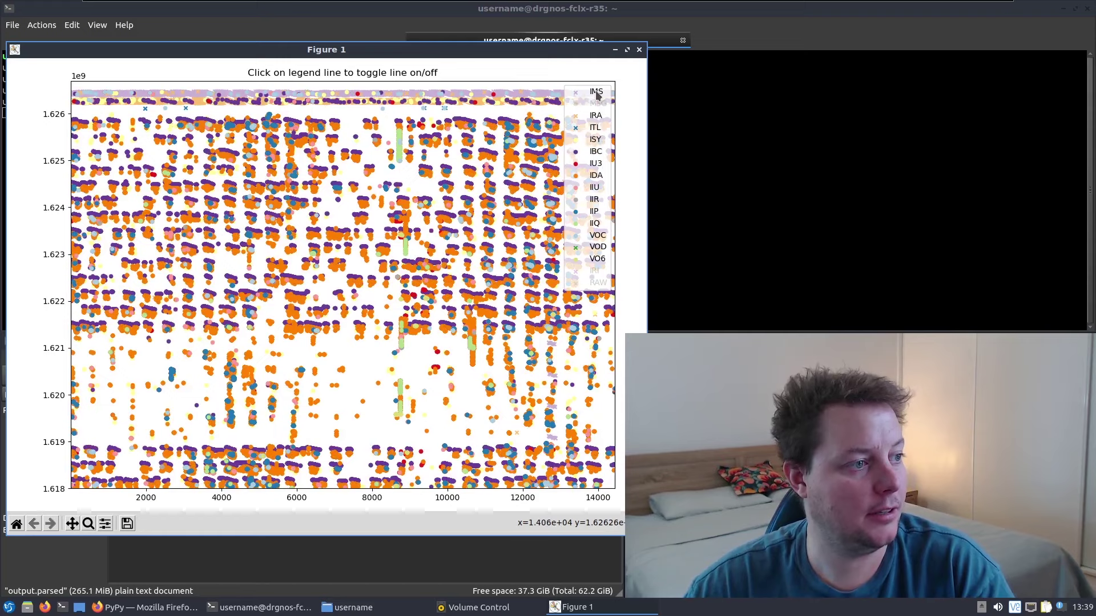
pyautogui.click(594, 224)
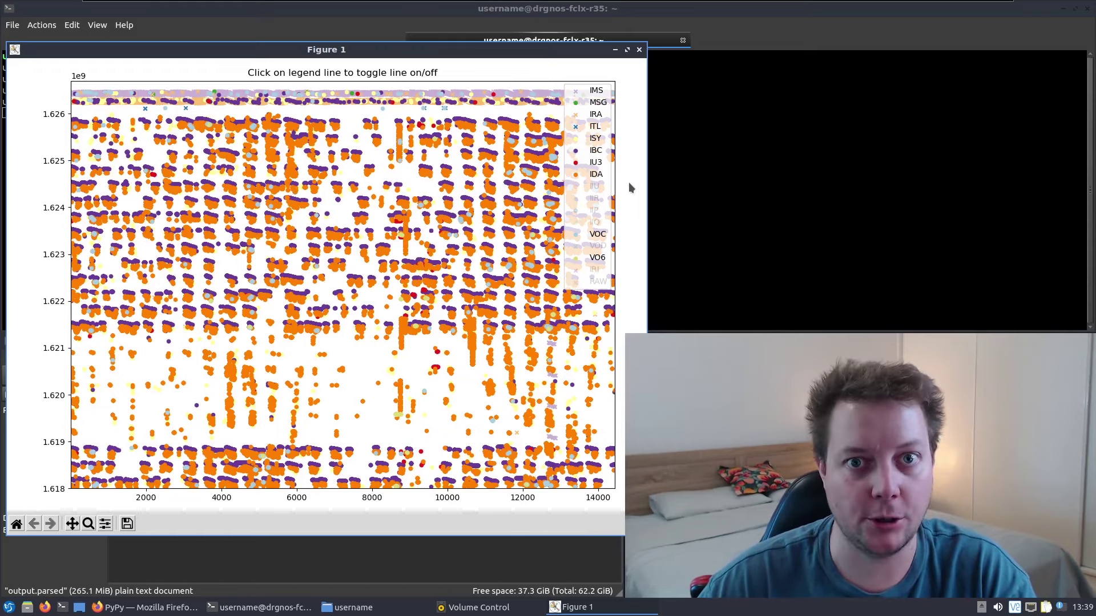
pyautogui.click(639, 50)
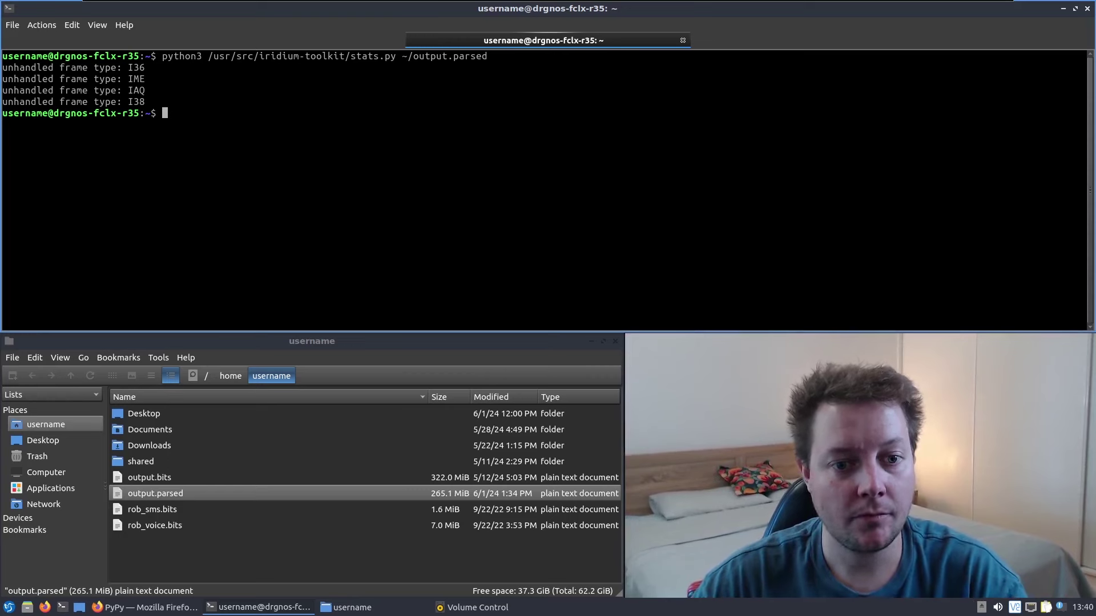
# Clear the terminal and change into /usr/src/iridium-toolkit with a pasted cd command
pyautogui.write('clear')
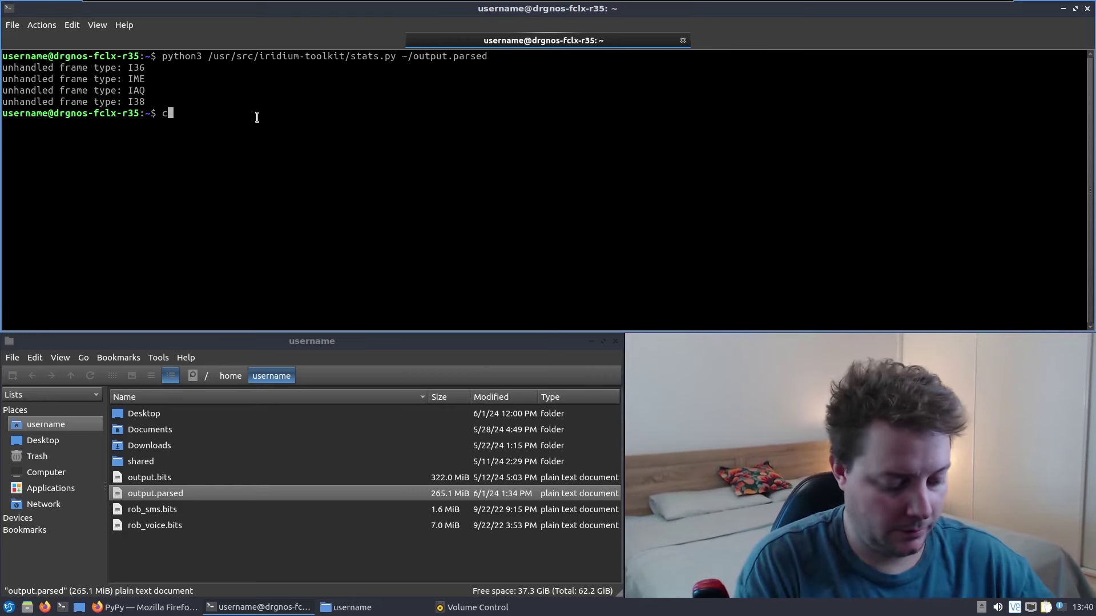
pyautogui.press('Return')
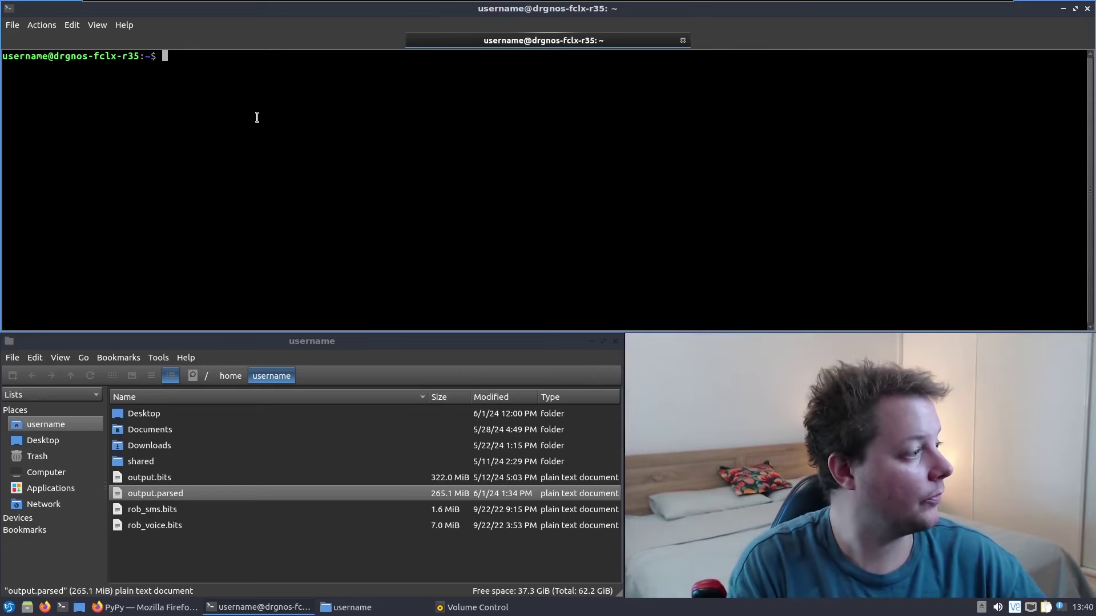
pyautogui.rightClick(252, 56)
pyautogui.click(283, 82)
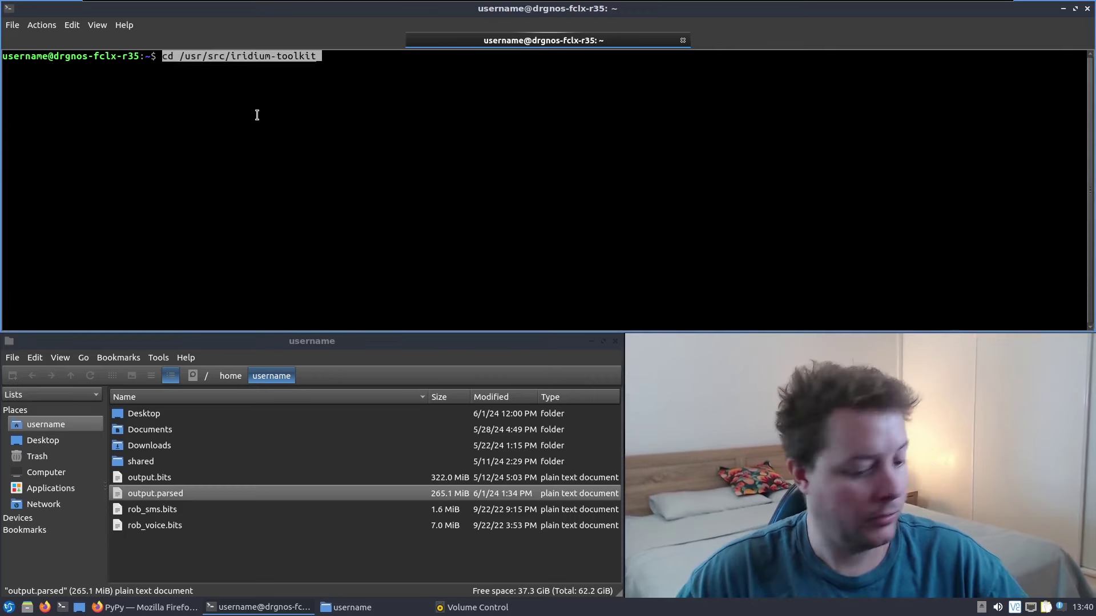
pyautogui.press('End')
pyautogui.press('Return')
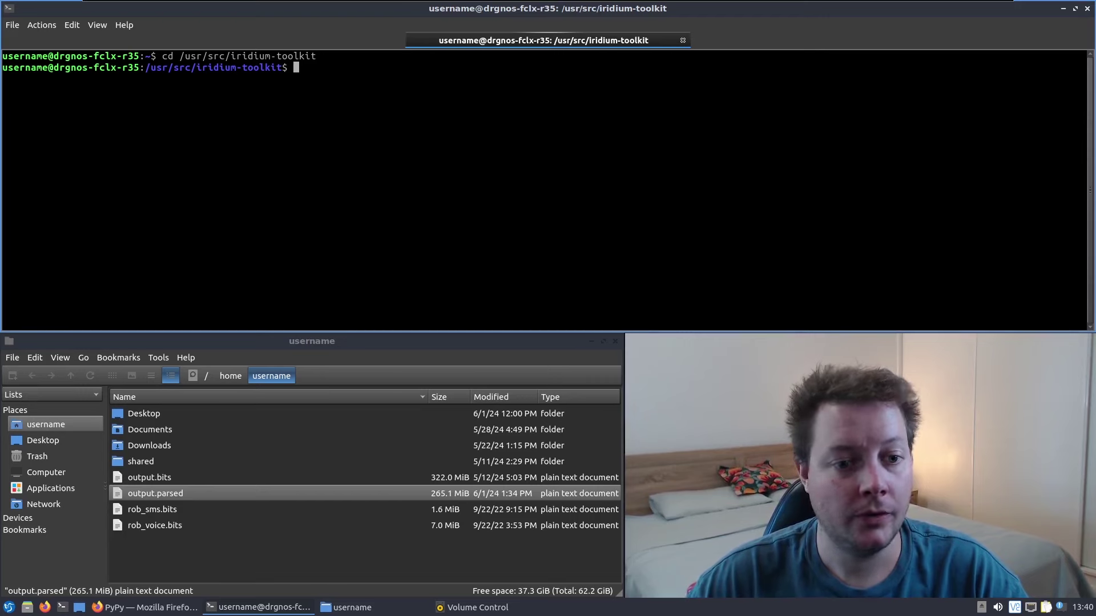
# Generate tracks.kml and heatmap.kml from the IRA frames using pasted grep ^IRA | perl mkkml commands
pyautogui.rightClick(316, 77)
pyautogui.click(325, 83)
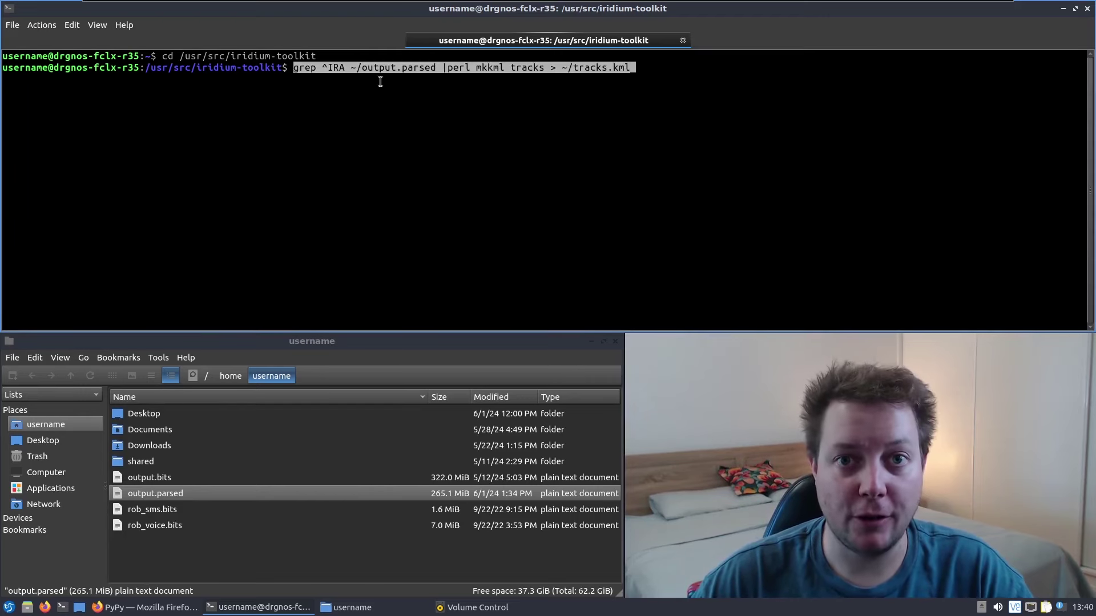
pyautogui.press('End')
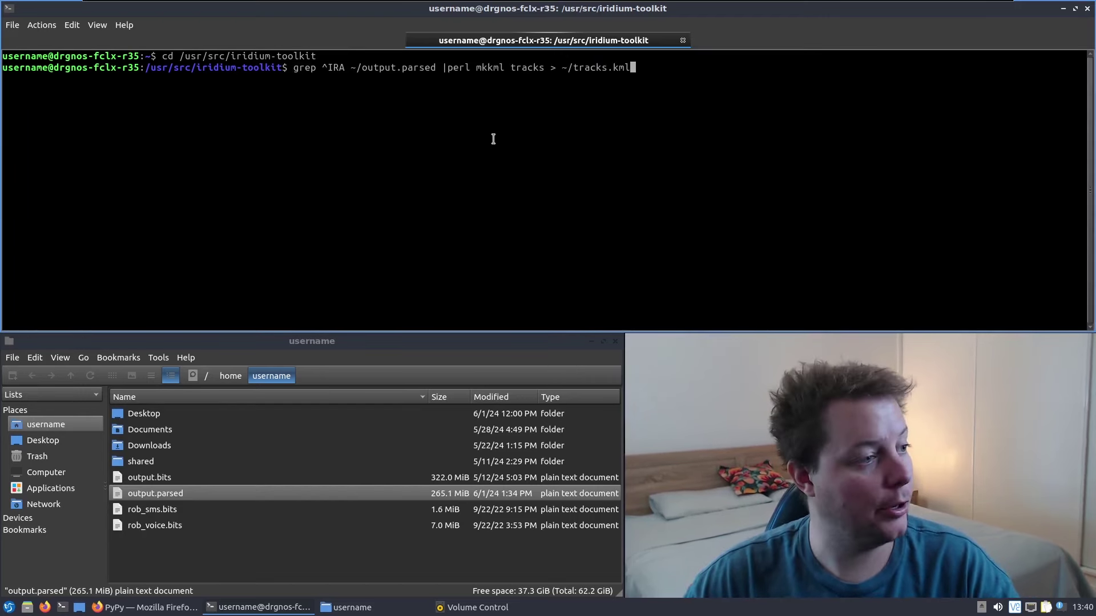
pyautogui.press('Return')
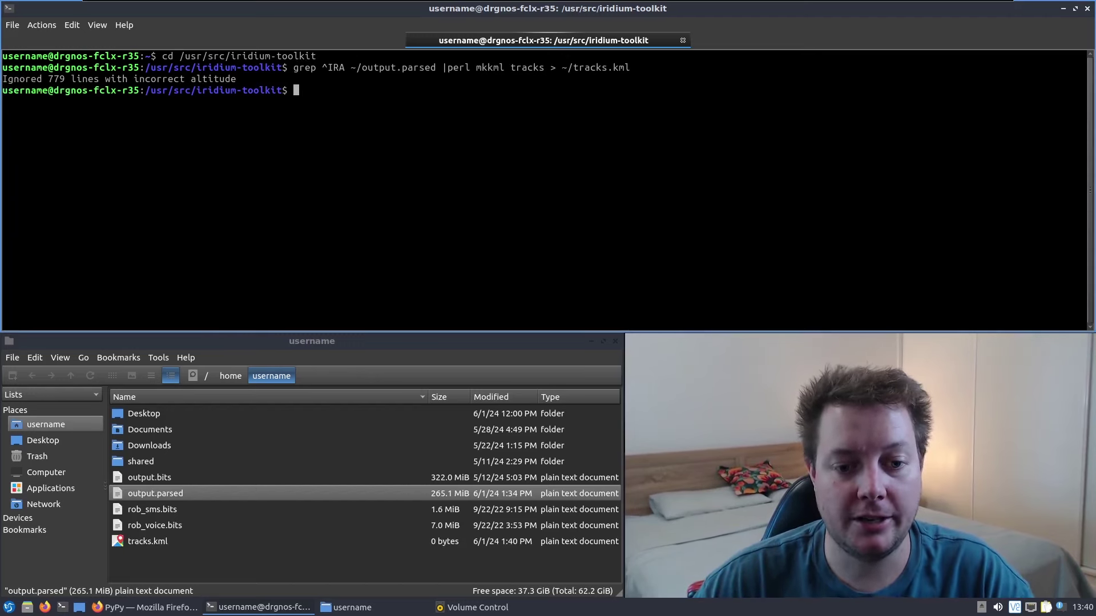
pyautogui.rightClick(317, 91)
pyautogui.click(346, 112)
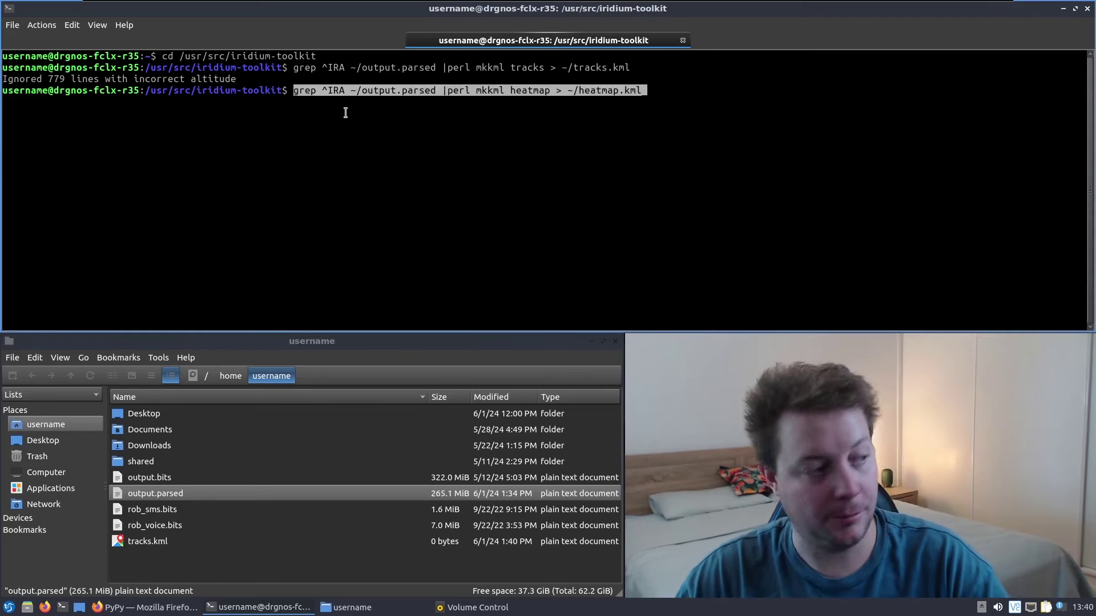
pyautogui.press('End')
pyautogui.press('Return')
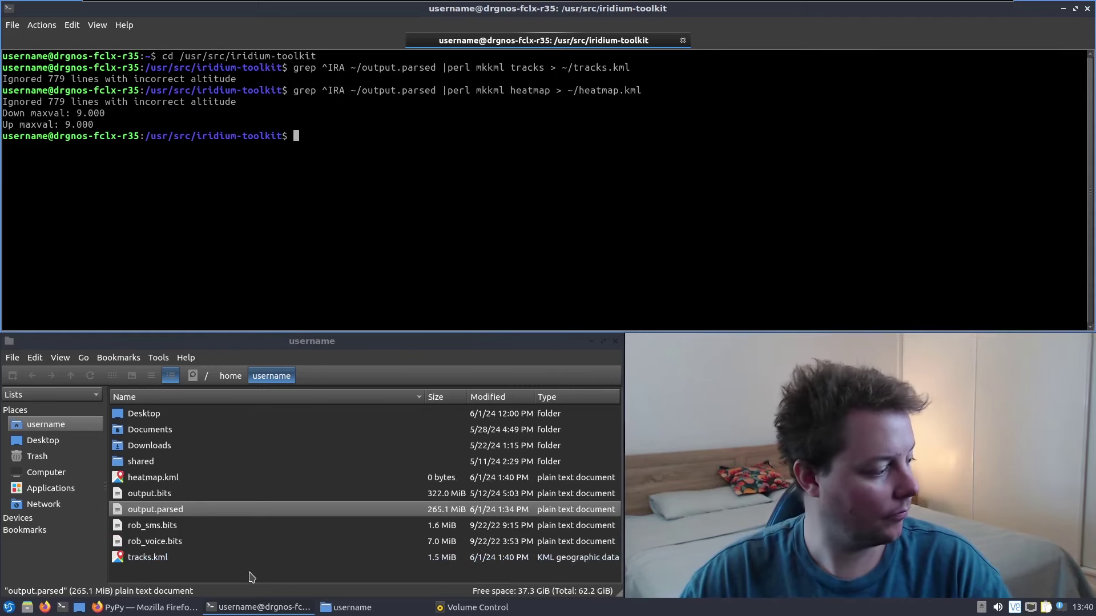
# Open tracks.kml from the home folder listing in Google Earth
pyautogui.click(249, 572)
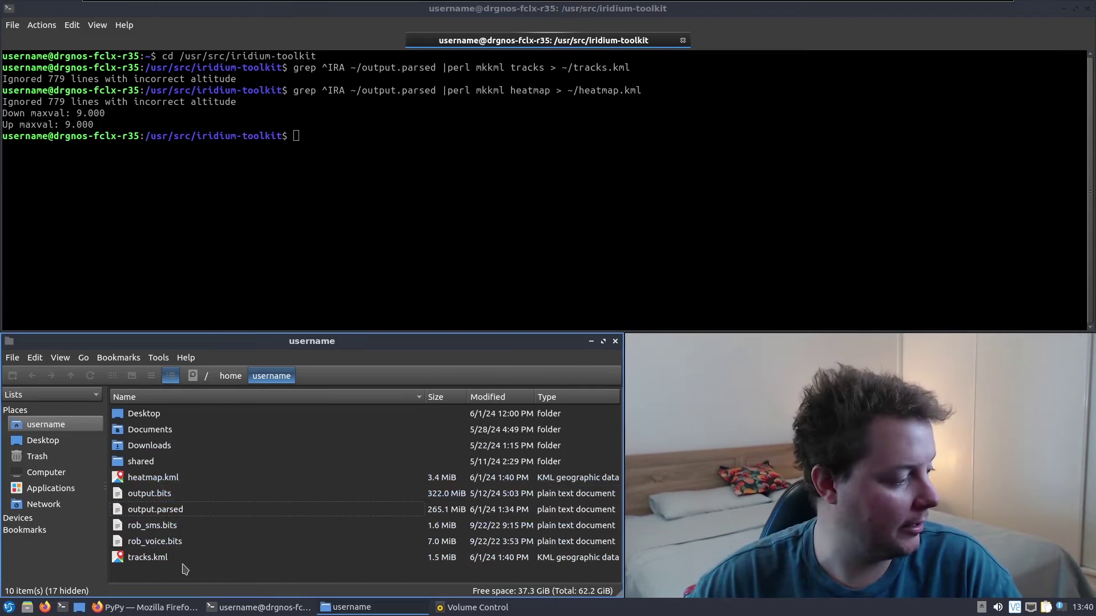
pyautogui.click(165, 561)
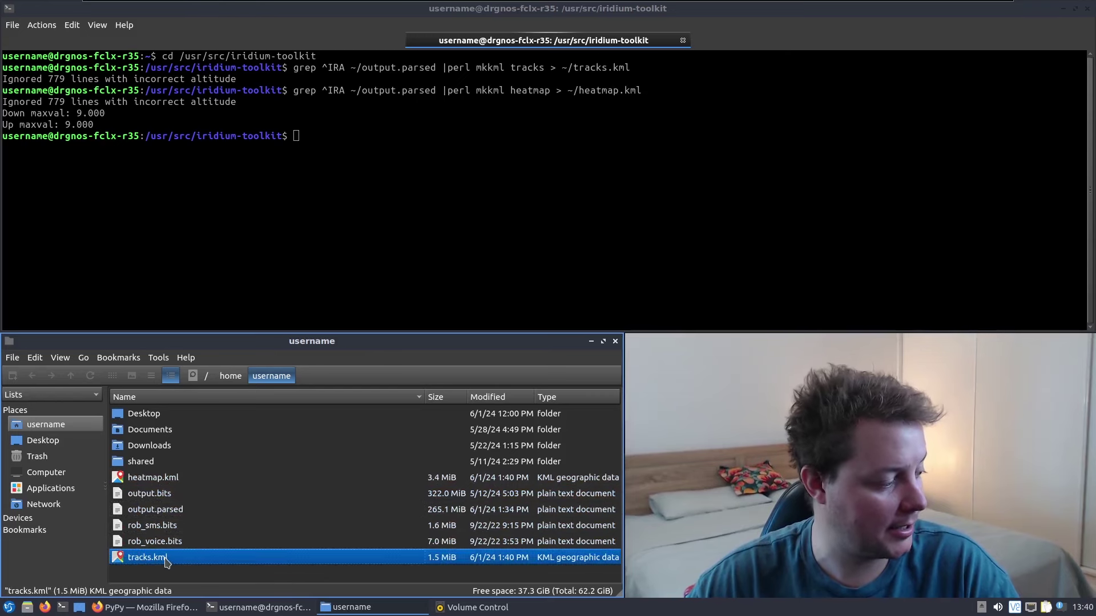
pyautogui.doubleClick(166, 560)
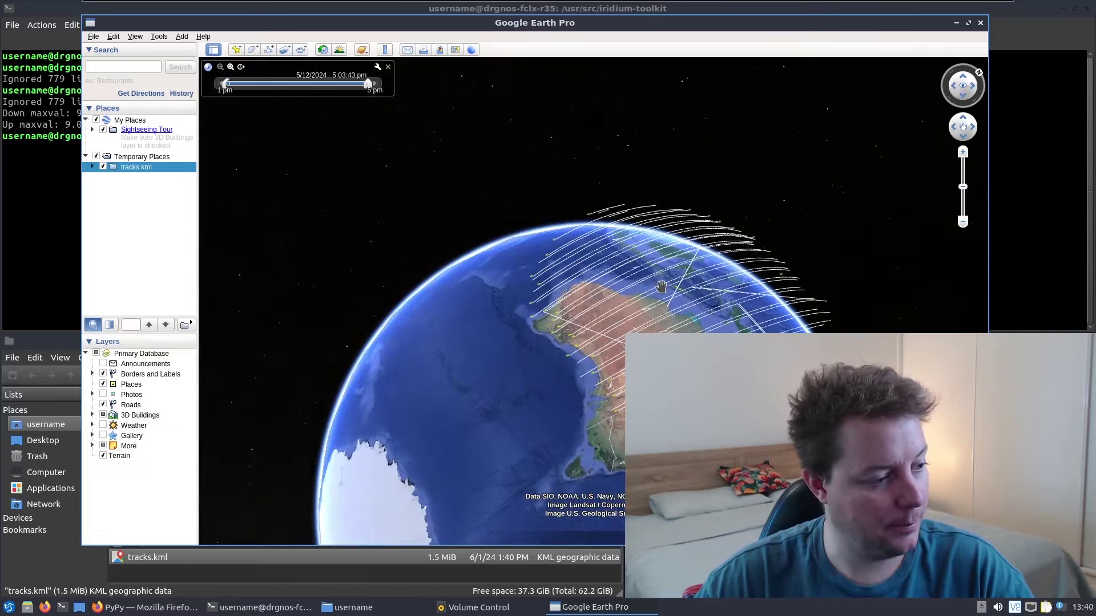
# Rotate the globe so the tracks.kml satellite tracks lie over Australia
pyautogui.moveTo(765, 312); pyautogui.dragTo(739, 258)
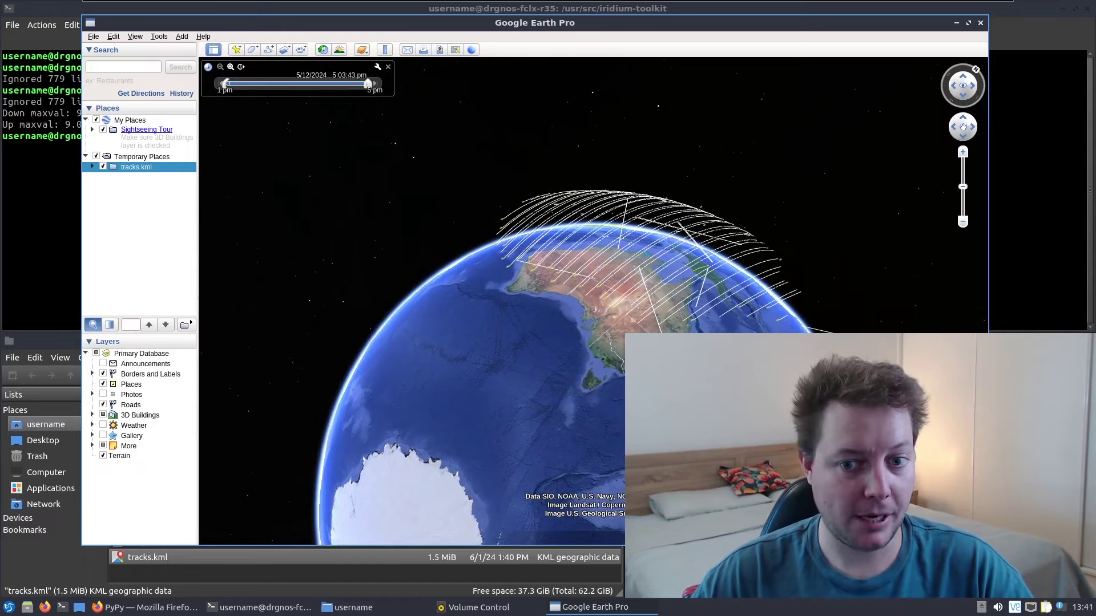
pyautogui.moveTo(676, 262); pyautogui.dragTo(683, 283)
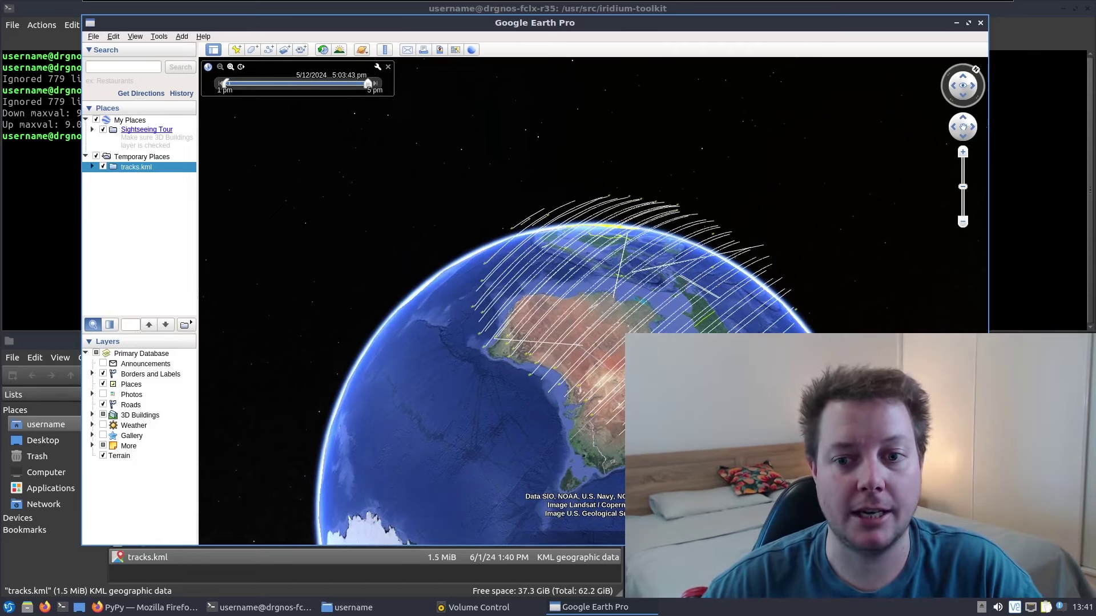
pyautogui.moveTo(619, 406); pyautogui.dragTo(605, 396)
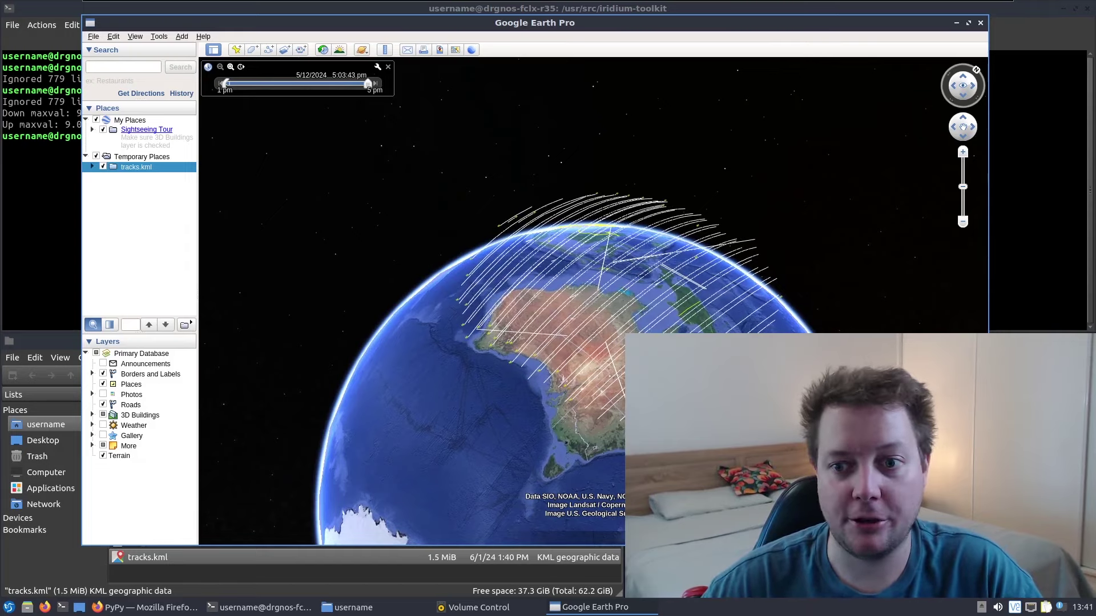
pyautogui.moveTo(604, 397); pyautogui.dragTo(625, 371)
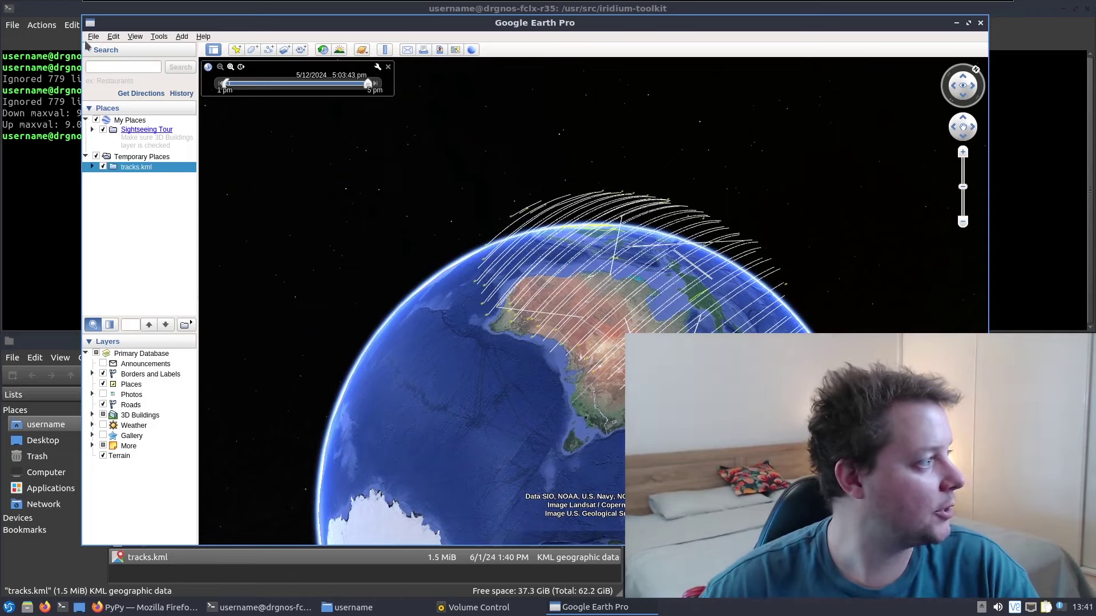
pyautogui.click(93, 35)
# Open heatmap.kml through File > Open to overlay its coloured coverage grid
pyautogui.click(120, 48)
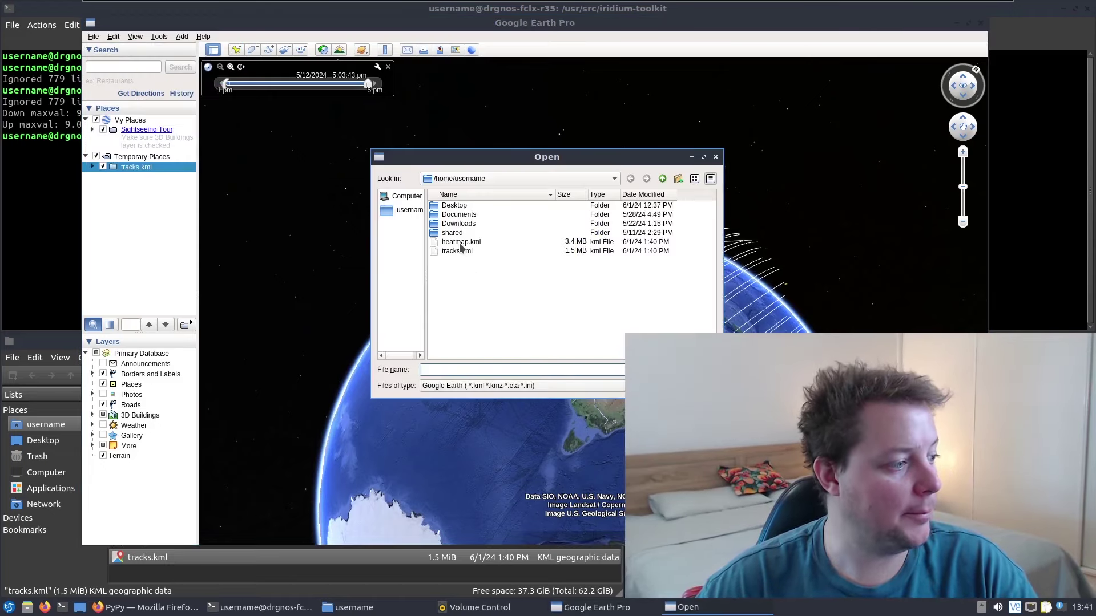
pyautogui.click(461, 244)
pyautogui.doubleClick(461, 244)
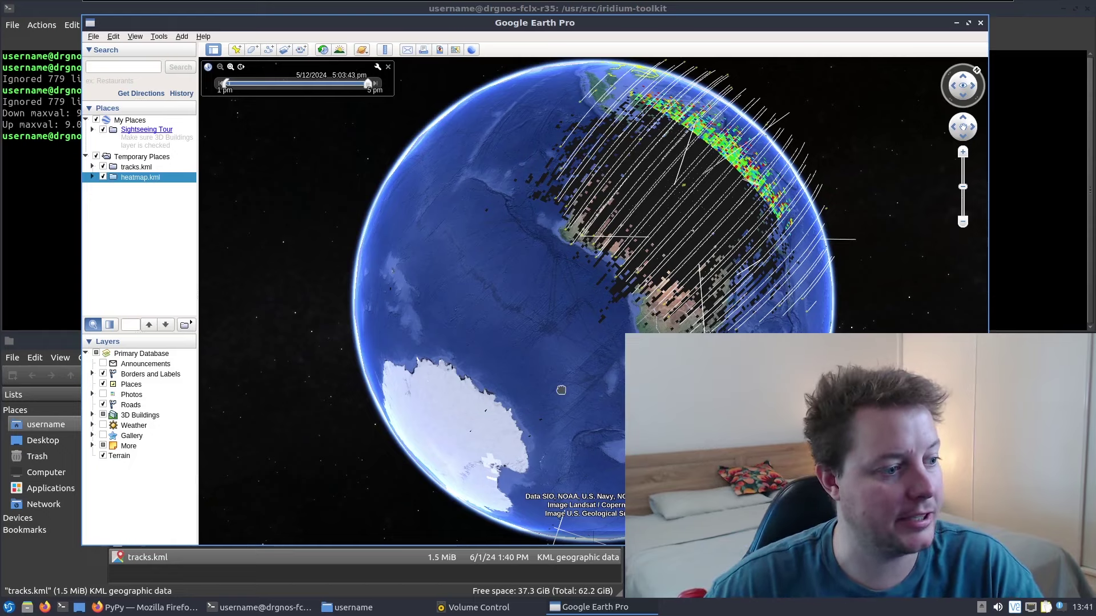
# Rotate the globe toward Southeast Asia to inspect the heatmap, then close Google Earth
pyautogui.moveTo(651, 224); pyautogui.dragTo(576, 276)
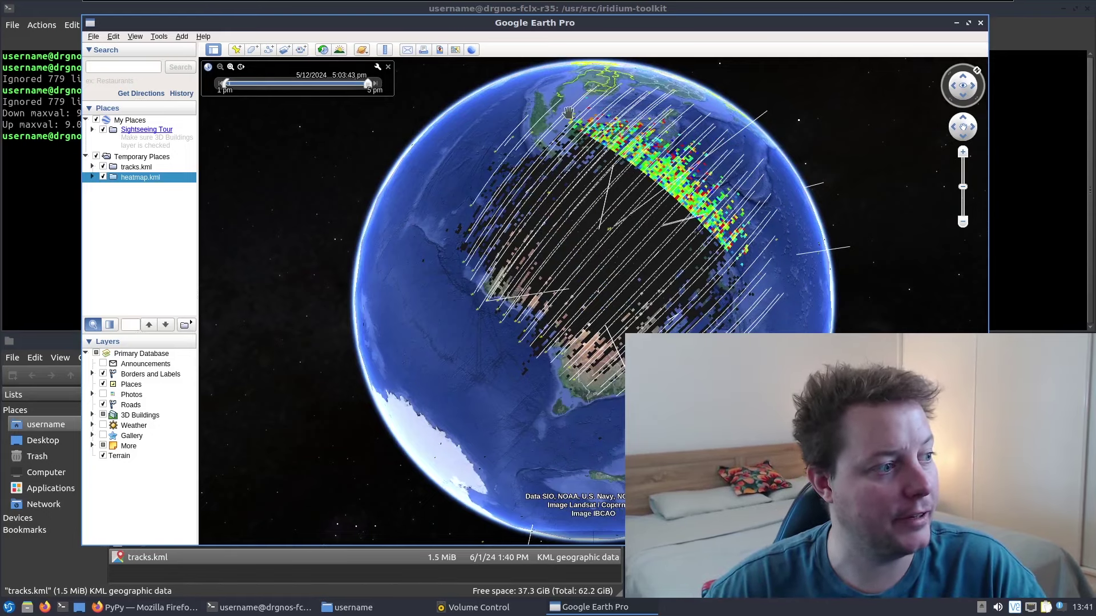
pyautogui.moveTo(658, 181); pyautogui.dragTo(639, 225)
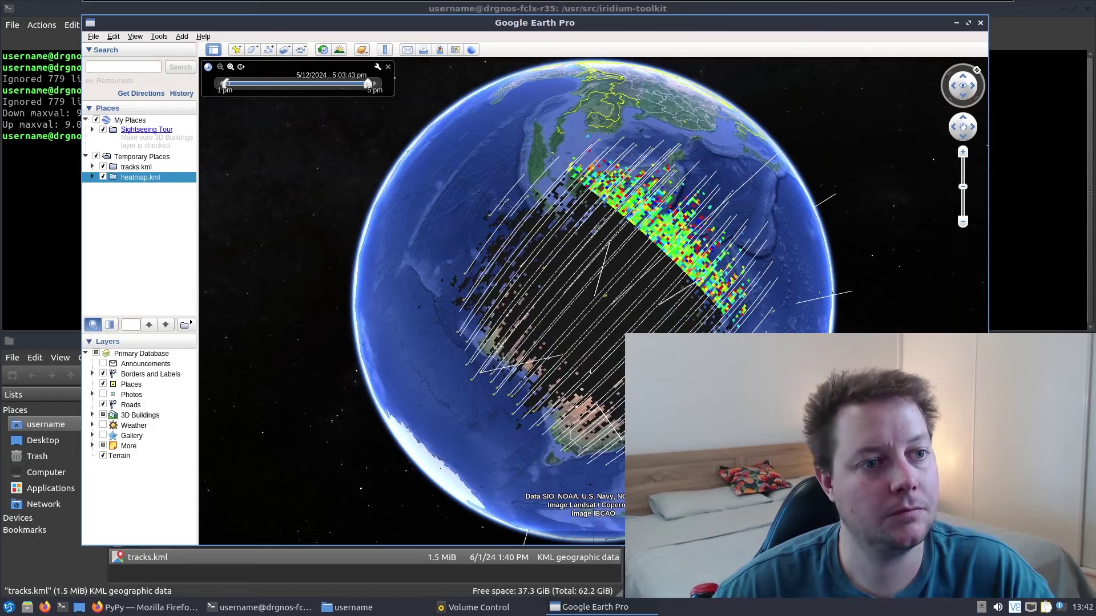
pyautogui.click(980, 24)
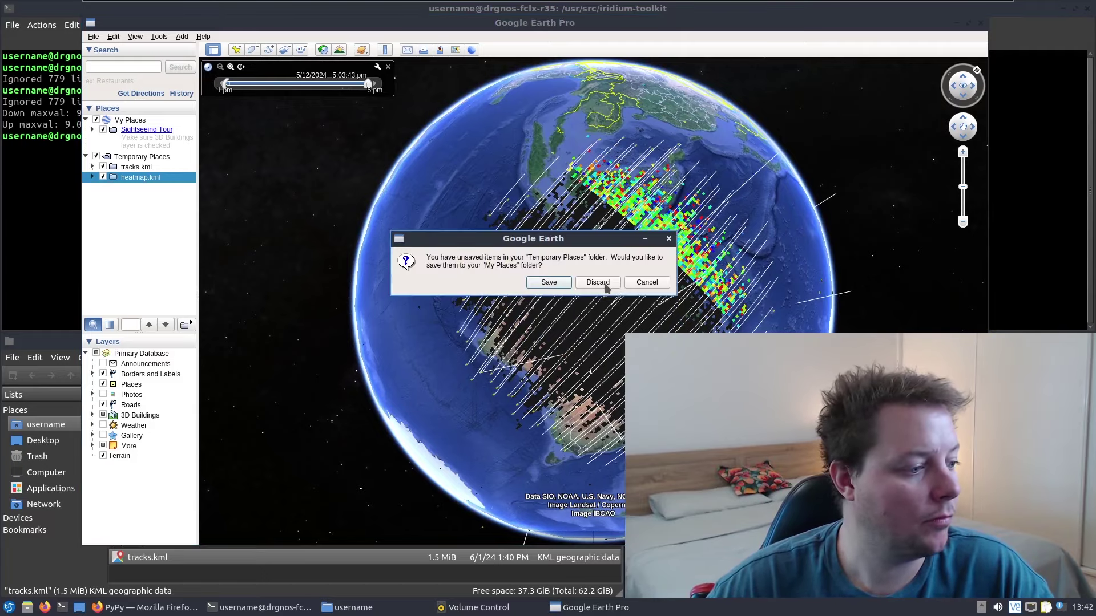
# Discard the unsaved Temporary Places so Google Earth Pro closes
pyautogui.click(606, 285)
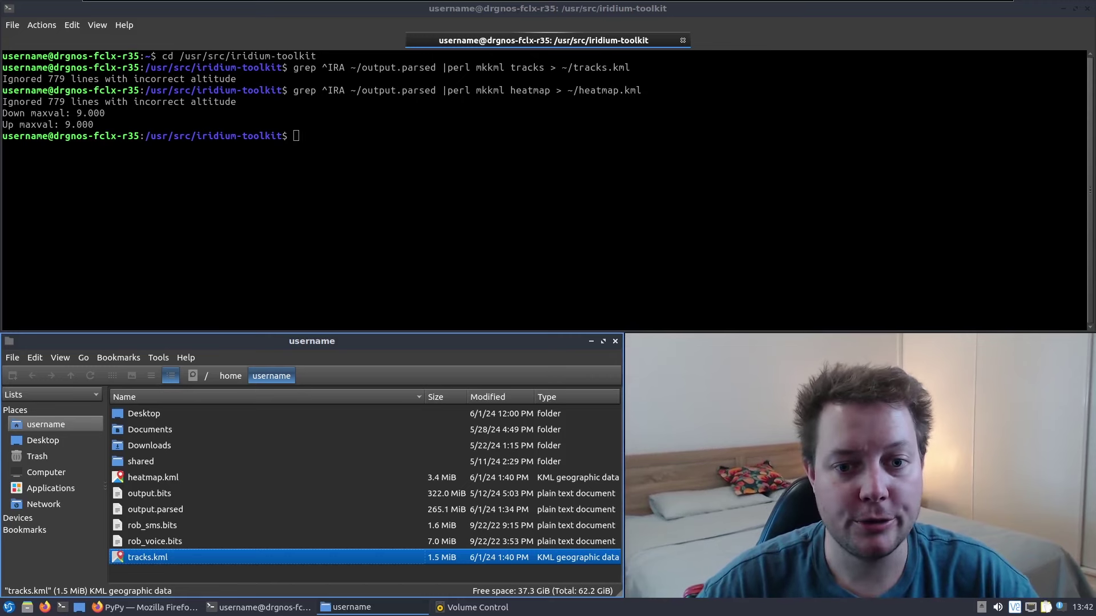
# Clear the terminal and return to the home folder with cd
pyautogui.click(430, 196)
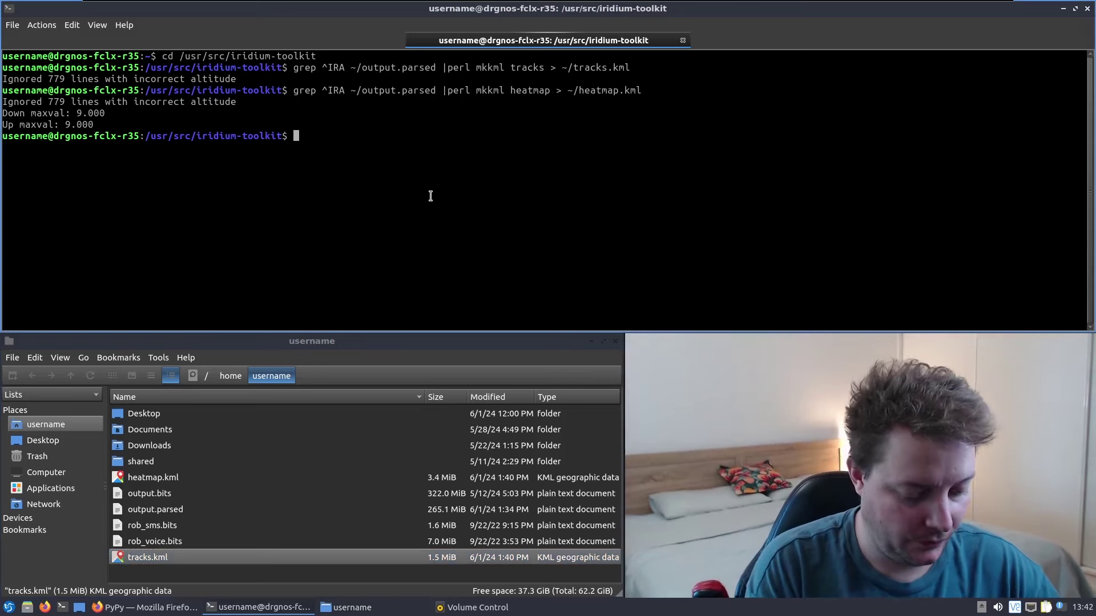
pyautogui.write('clear')
pyautogui.press('Return')
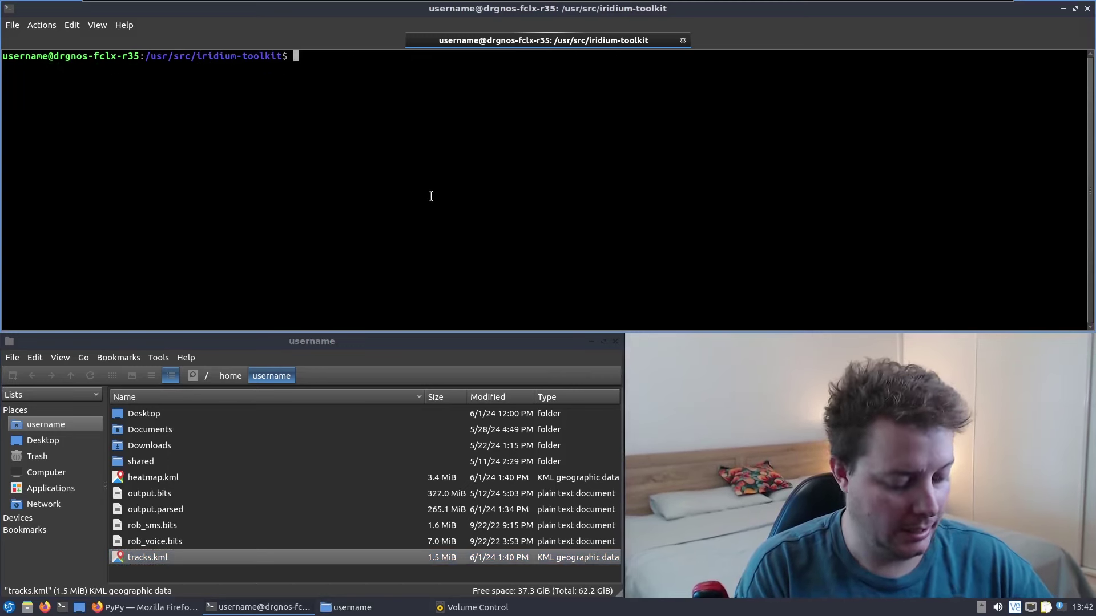
pyautogui.write('cd')
pyautogui.press('Return')
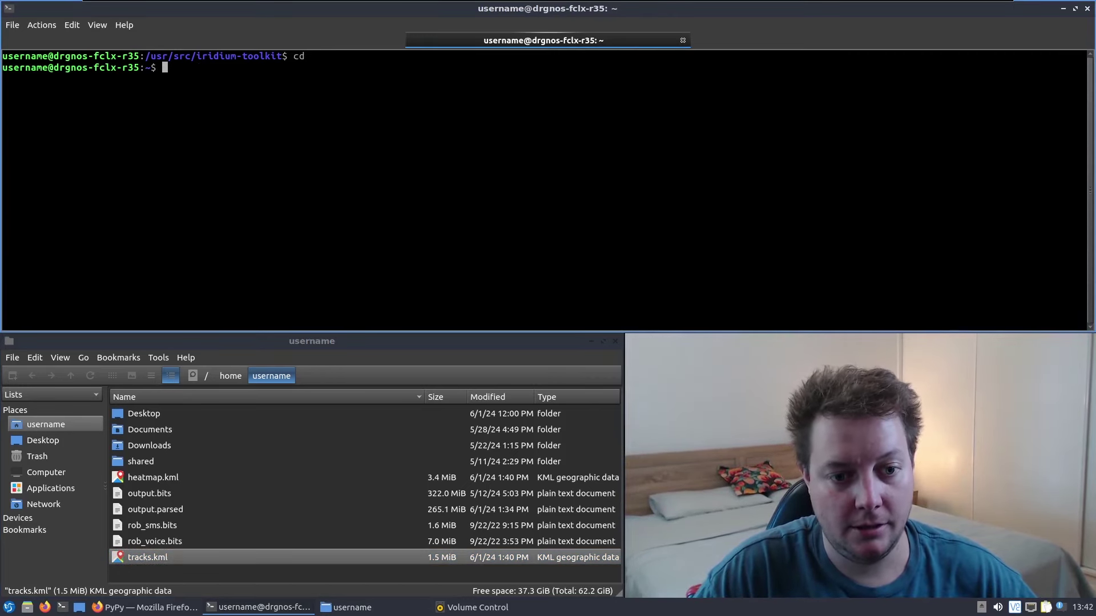
# Run the pasted reassembler.py -m acars command on output.parsed and scroll up through the messages
pyautogui.rightClick(244, 64)
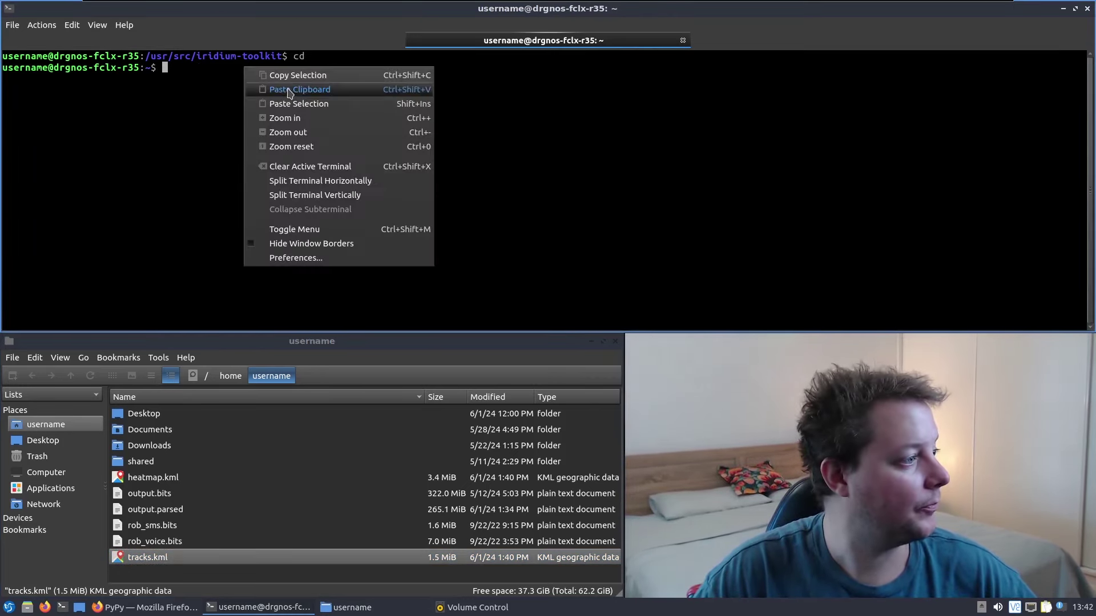
pyautogui.click(290, 90)
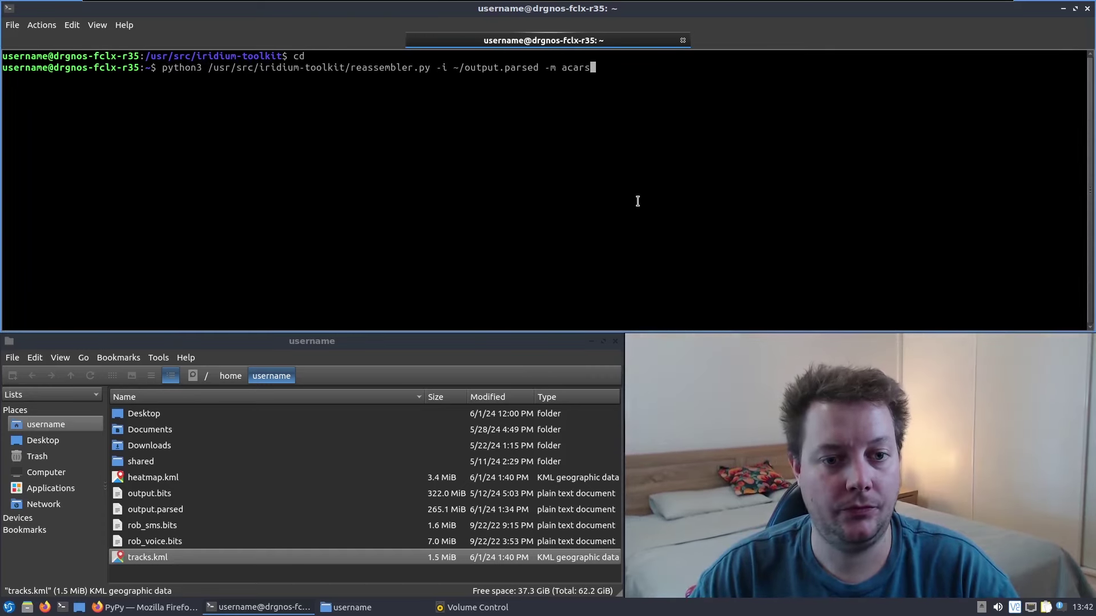
pyautogui.press('Return')
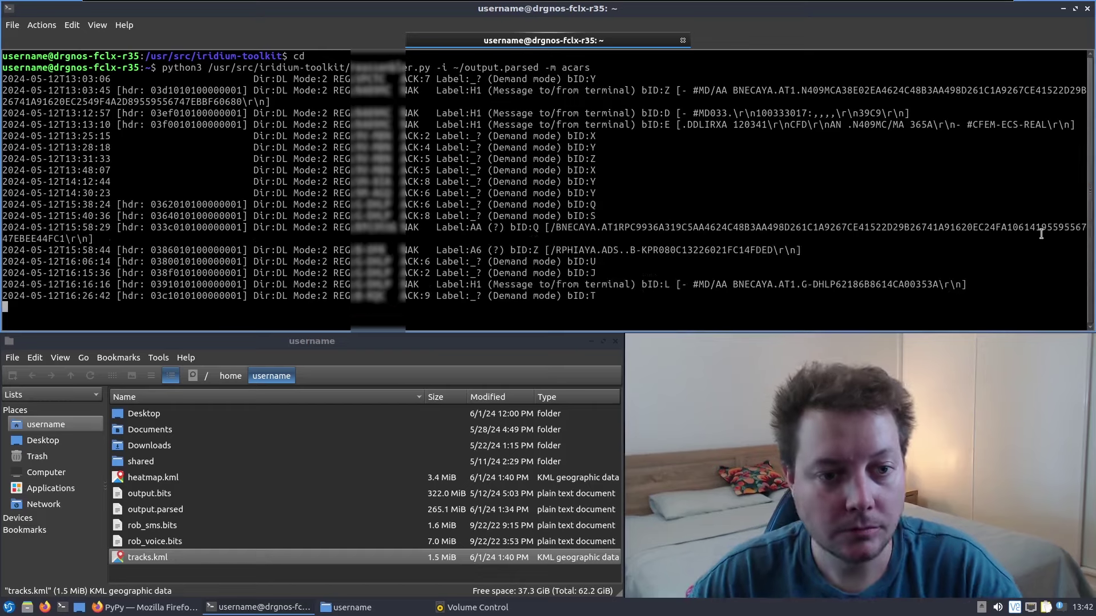
pyautogui.scroll(3, 524, 153)
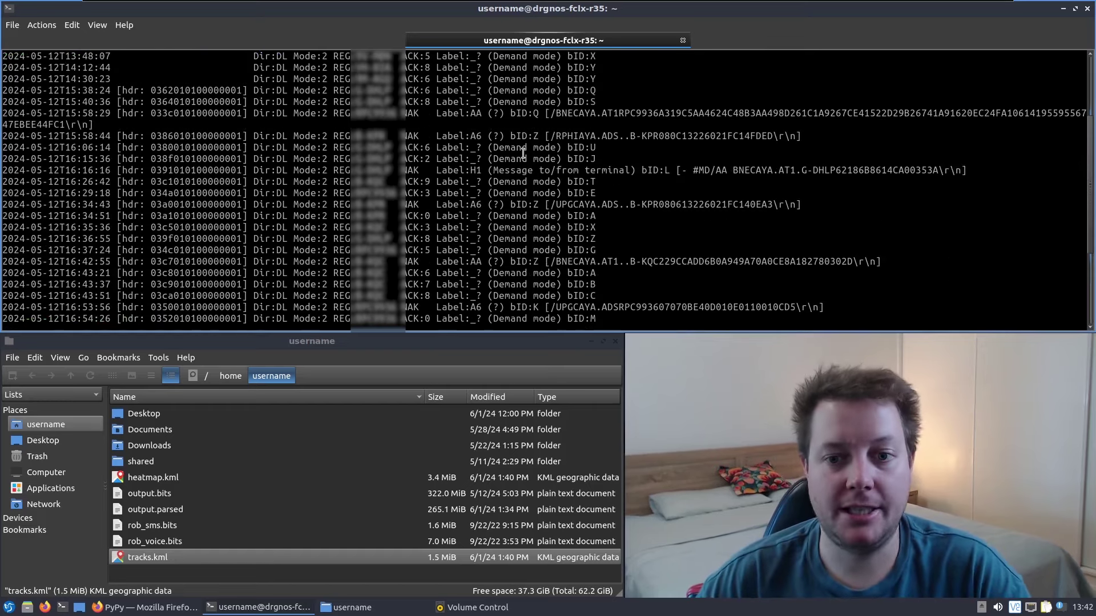
pyautogui.scroll(3, 523, 153)
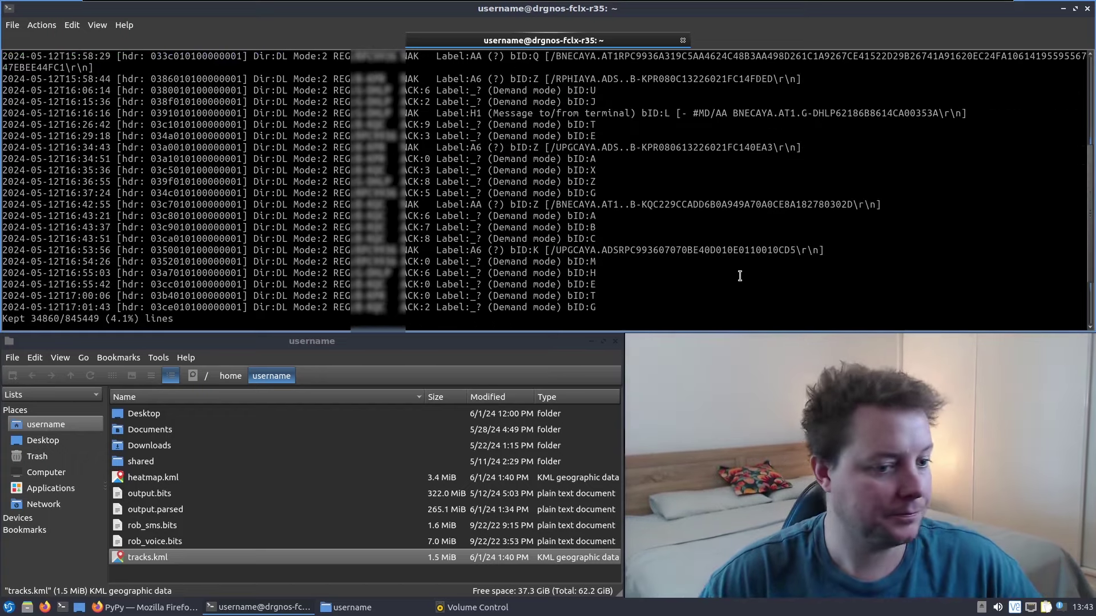
# Run the pasted sed IP payload extraction command on output.parsed, clearing the screen before and after
pyautogui.write('cl')
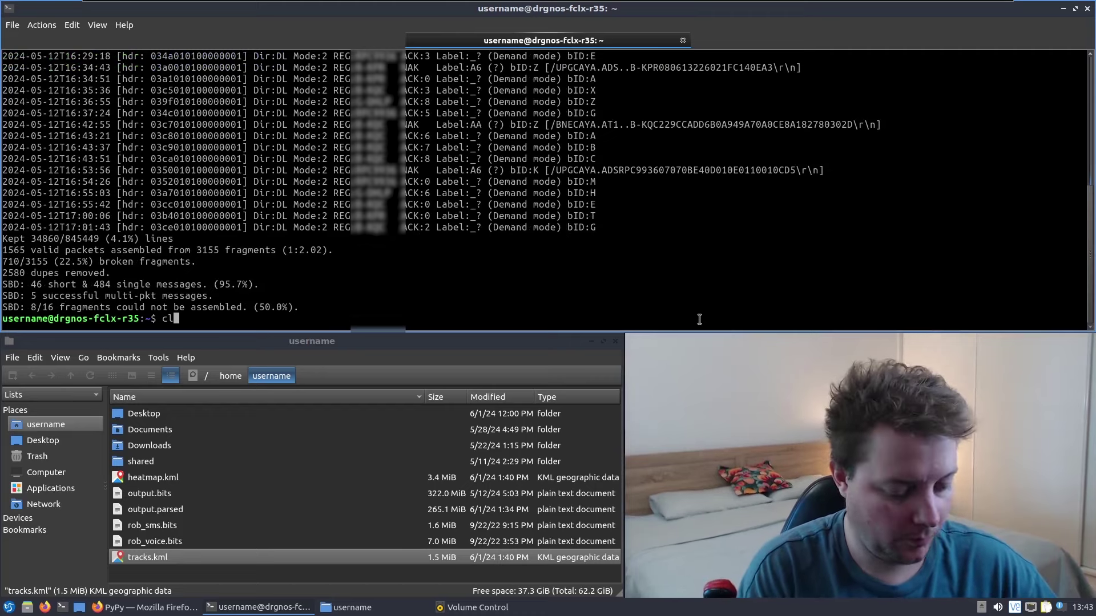
pyautogui.write('ear')
pyautogui.press('Return')
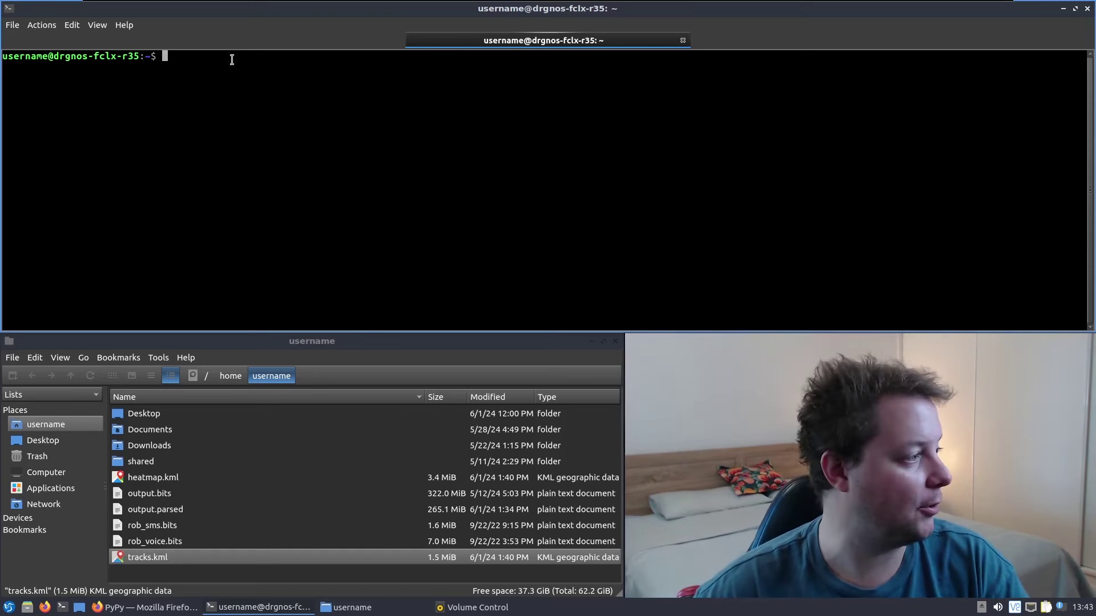
pyautogui.rightClick(193, 61)
pyautogui.click(224, 83)
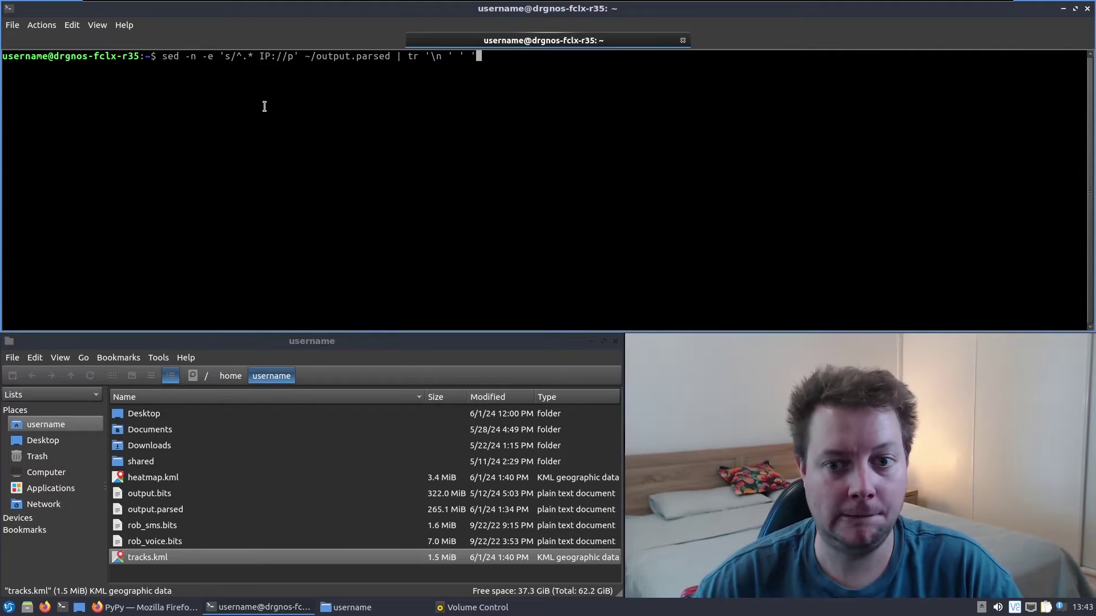
pyautogui.press('Return')
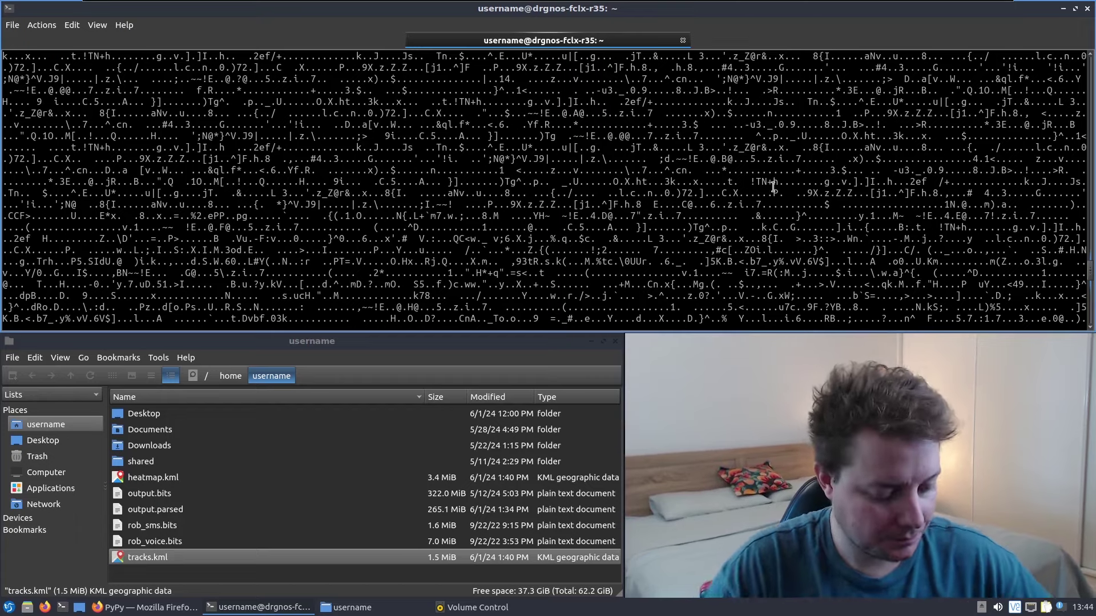
pyautogui.write('clear')
pyautogui.press('Return')
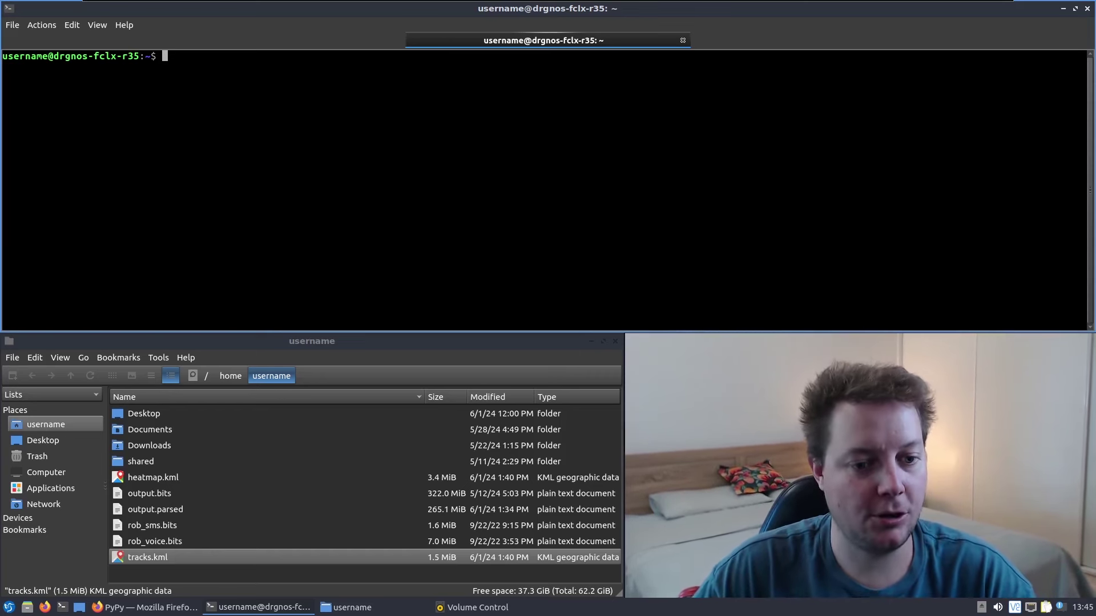
# Run the pasted reassembler.py -m sbd | sed command twice to hex-dump the SBD messages
pyautogui.rightClick(184, 59)
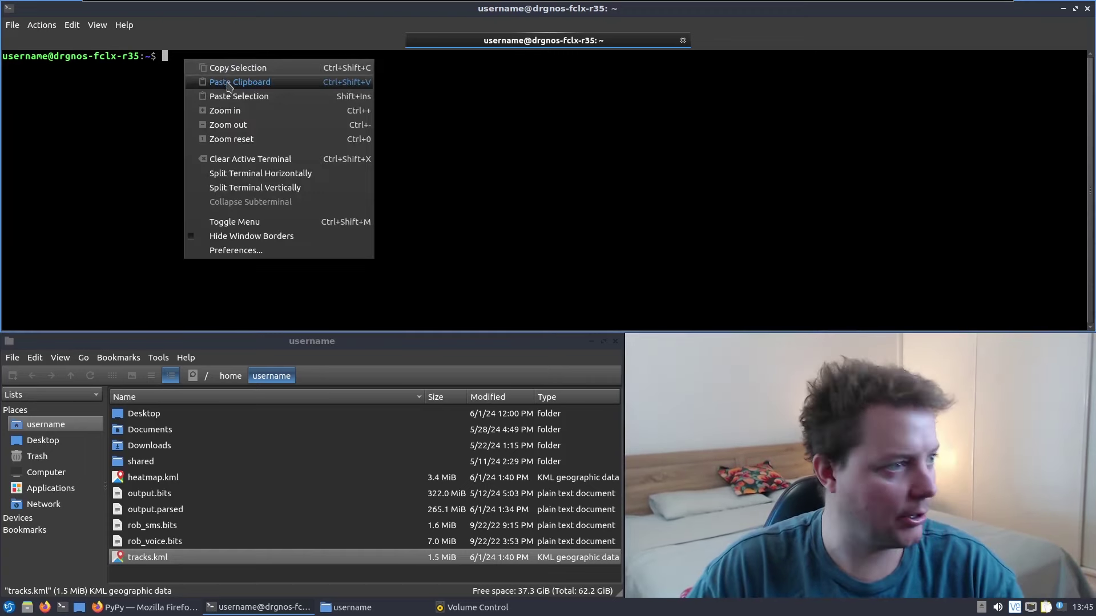
pyautogui.click(228, 82)
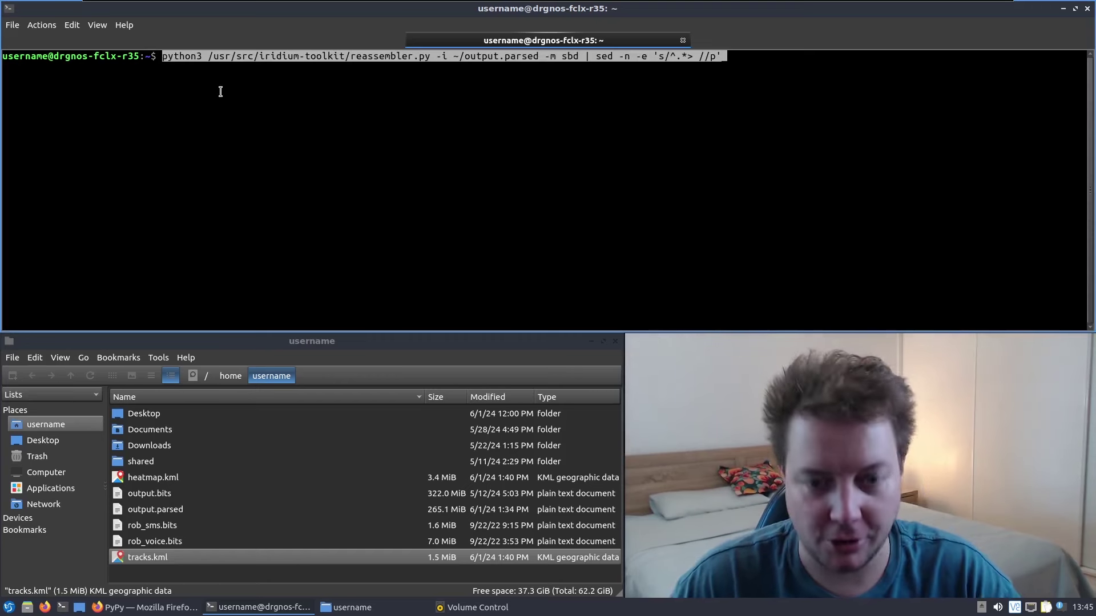
pyautogui.press('End')
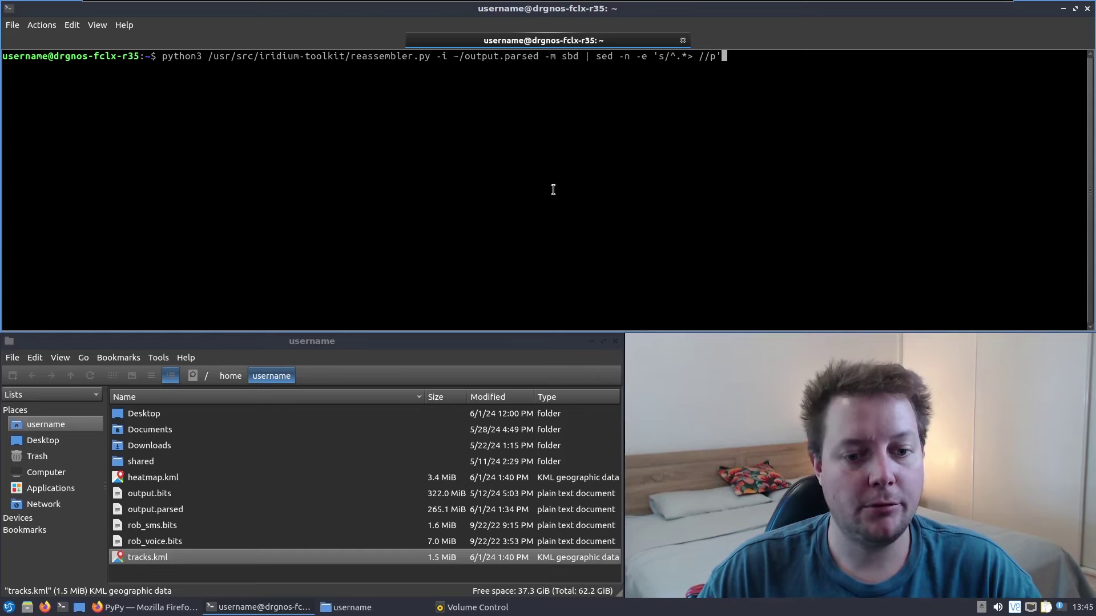
pyautogui.press('Return')
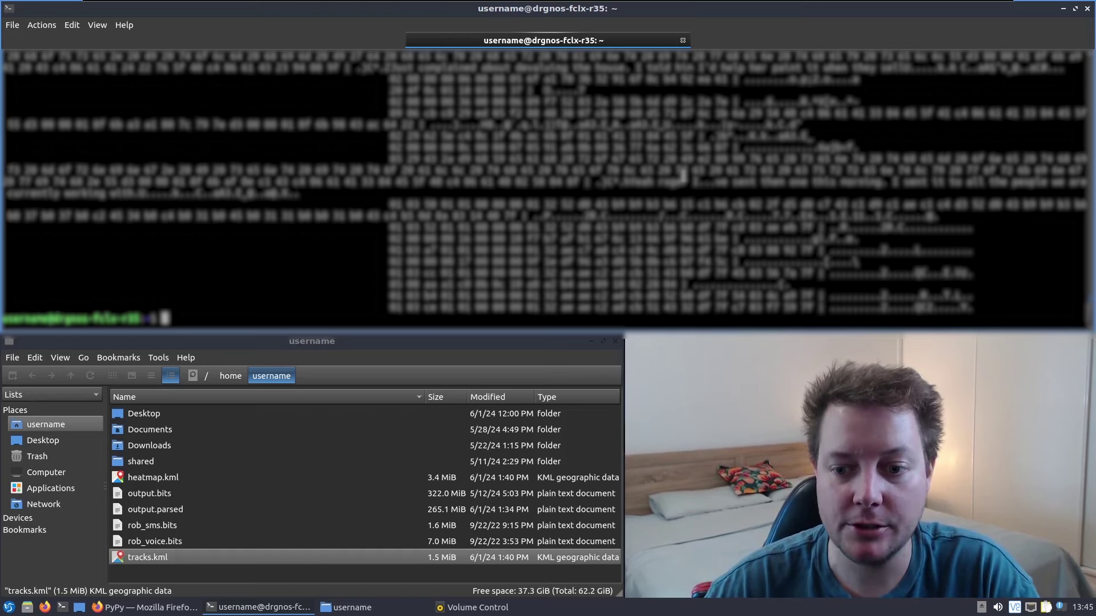
pyautogui.press('Up')
pyautogui.press('Return')
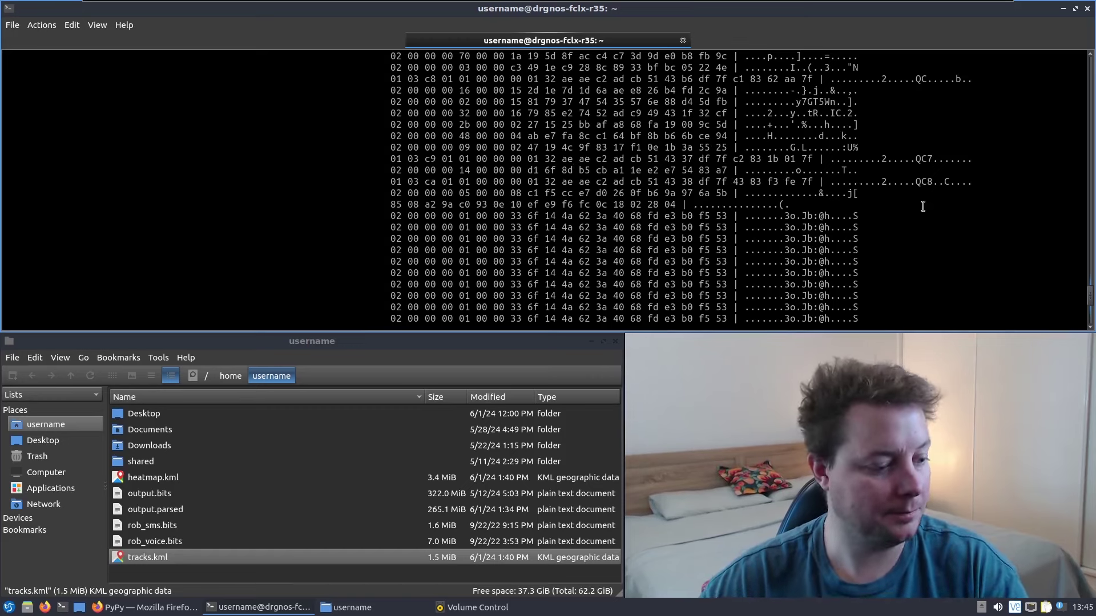
# Clear the screen and leave the clear command recalled from history at the prompt
pyautogui.write('clea')
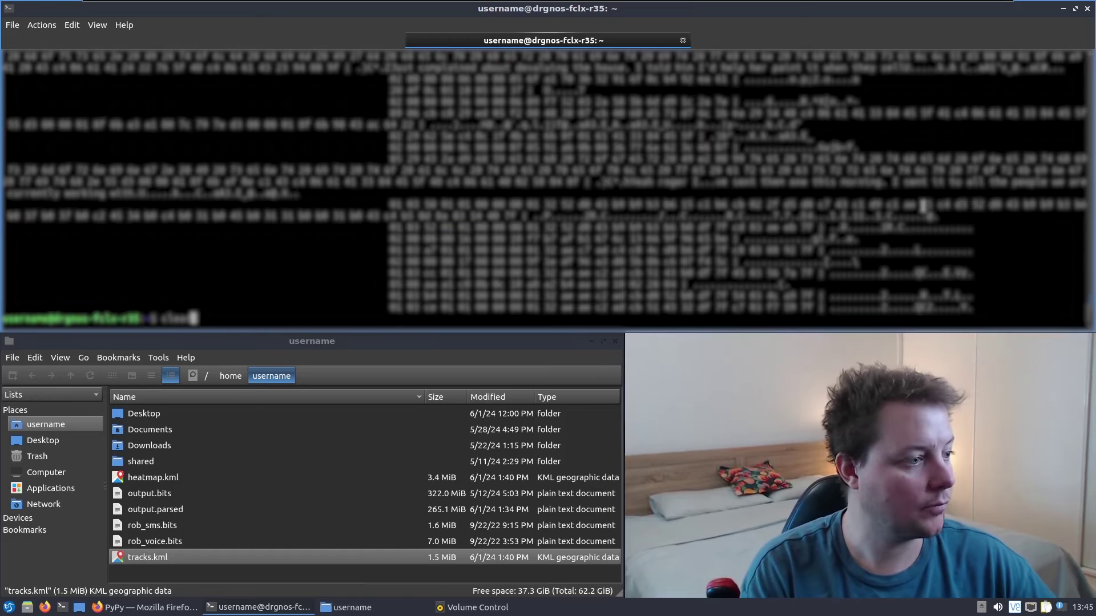
pyautogui.write('r')
pyautogui.press('Return')
pyautogui.press('Up')
pyautogui.press('Up')
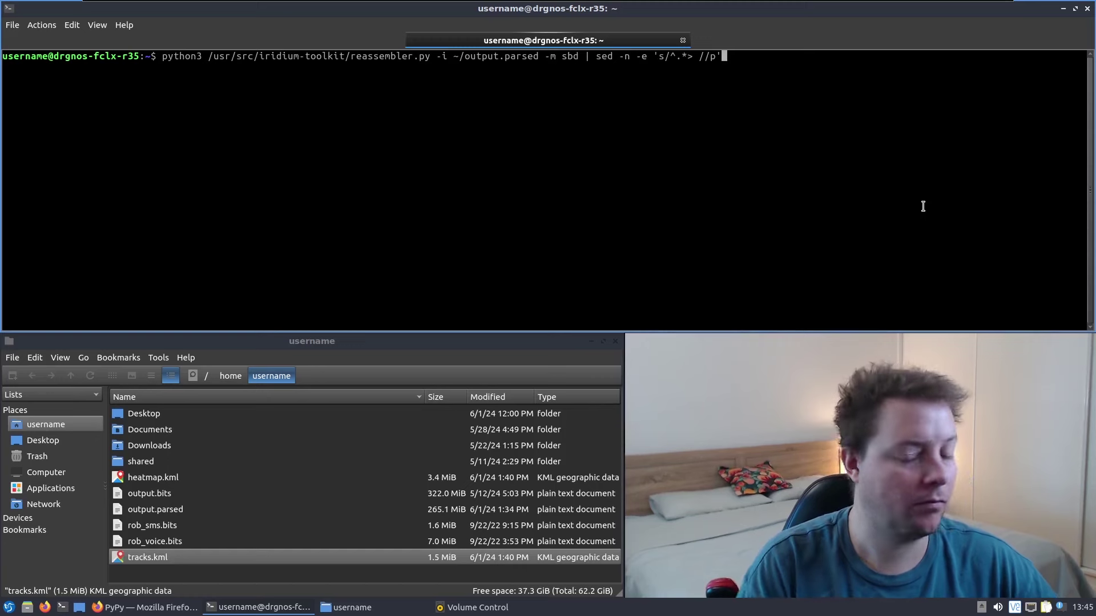
pyautogui.press('Down')
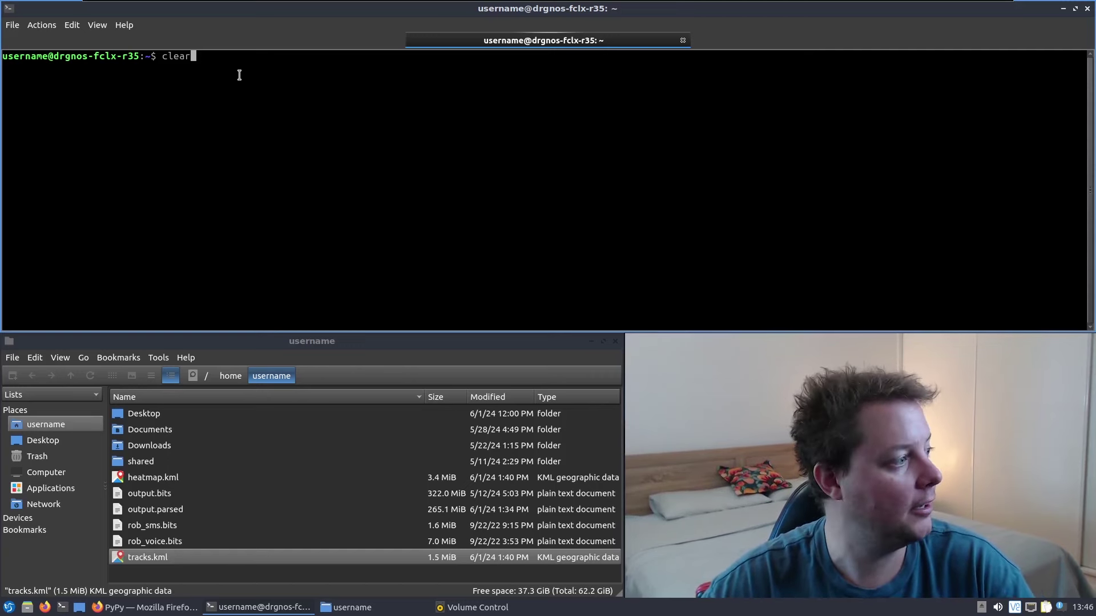
# Run the pasted reassembler.py -m msg command, which outputs nothing, then switch to Firefox
pyautogui.press('BackSpace')
pyautogui.press('BackSpace')
pyautogui.press('BackSpace')
pyautogui.press('BackSpace')
pyautogui.press('BackSpace')
pyautogui.rightClick(228, 54)
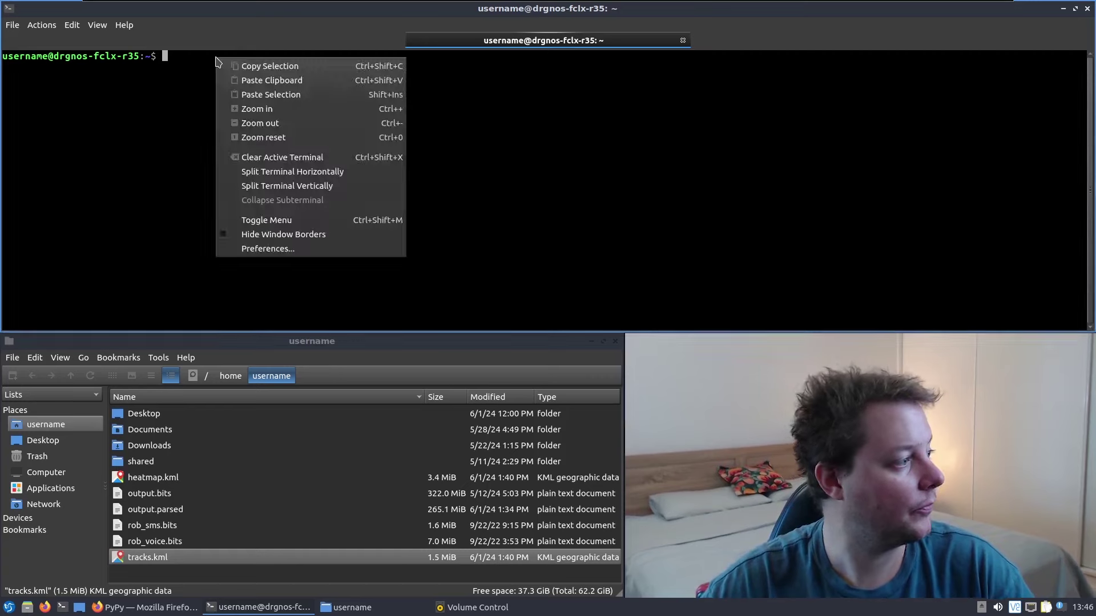
pyautogui.click(239, 79)
pyautogui.press('End')
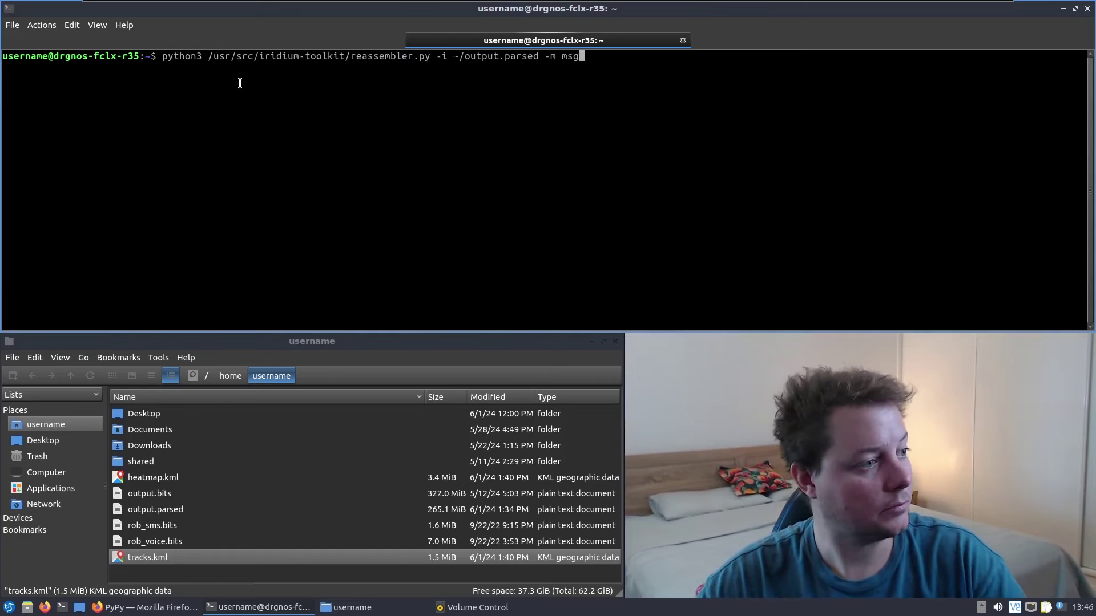
pyautogui.press('Return')
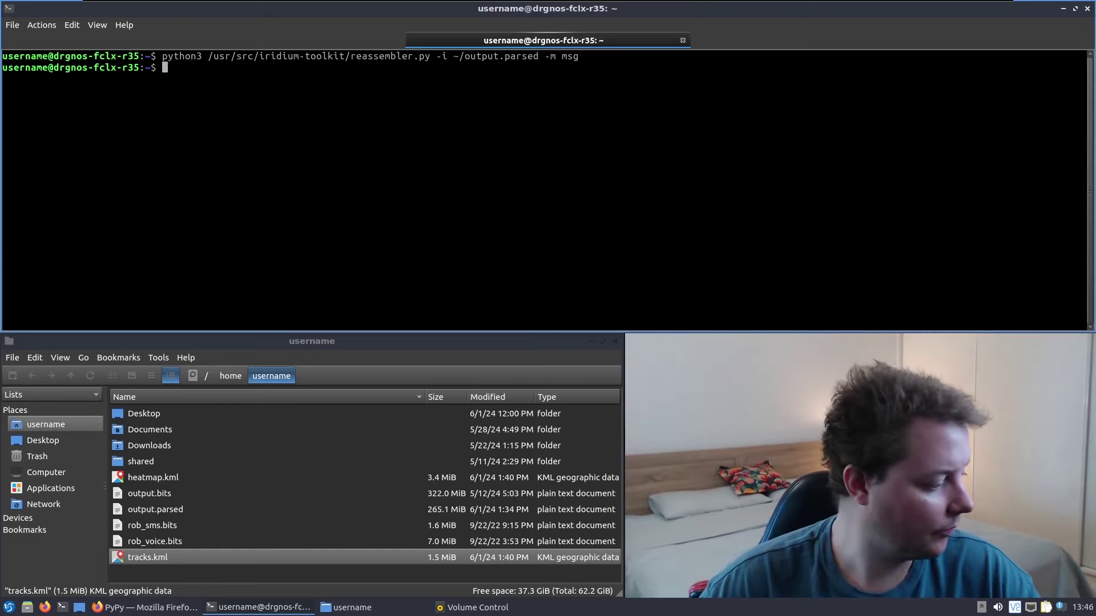
pyautogui.click(134, 608)
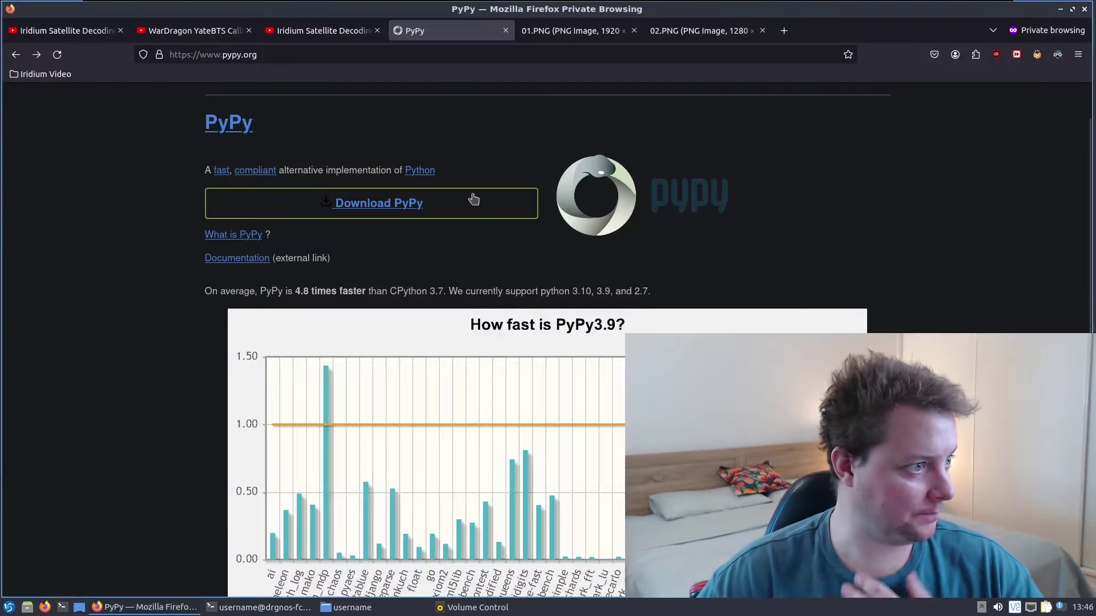
# View the 01.PNG screenshot of example pager.parsed msg-mode output, then minimise Firefox
pyautogui.click(565, 32)
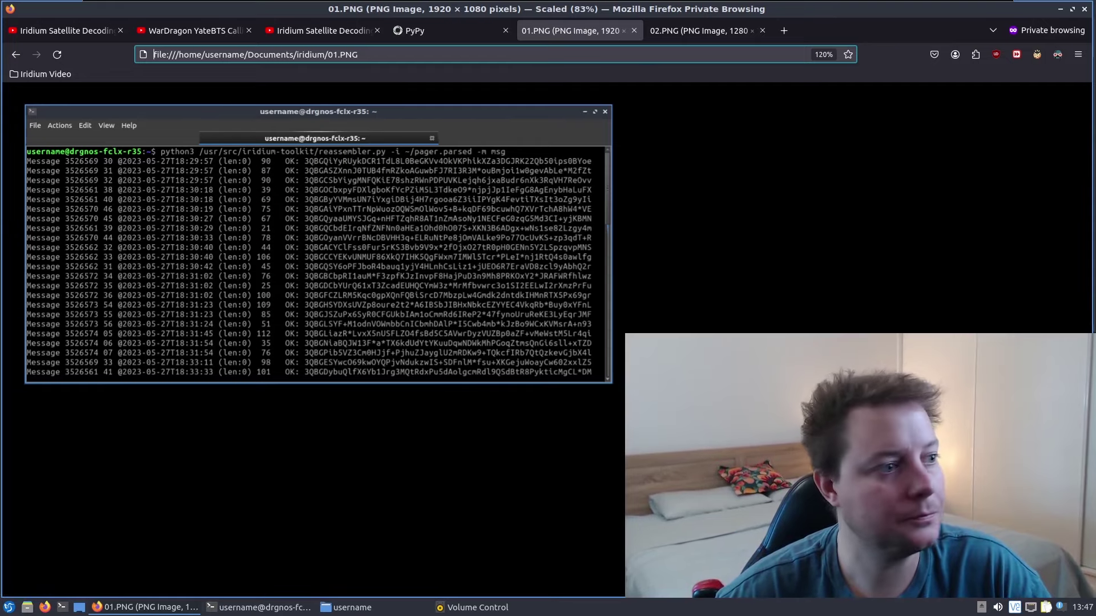
pyautogui.click(1060, 9)
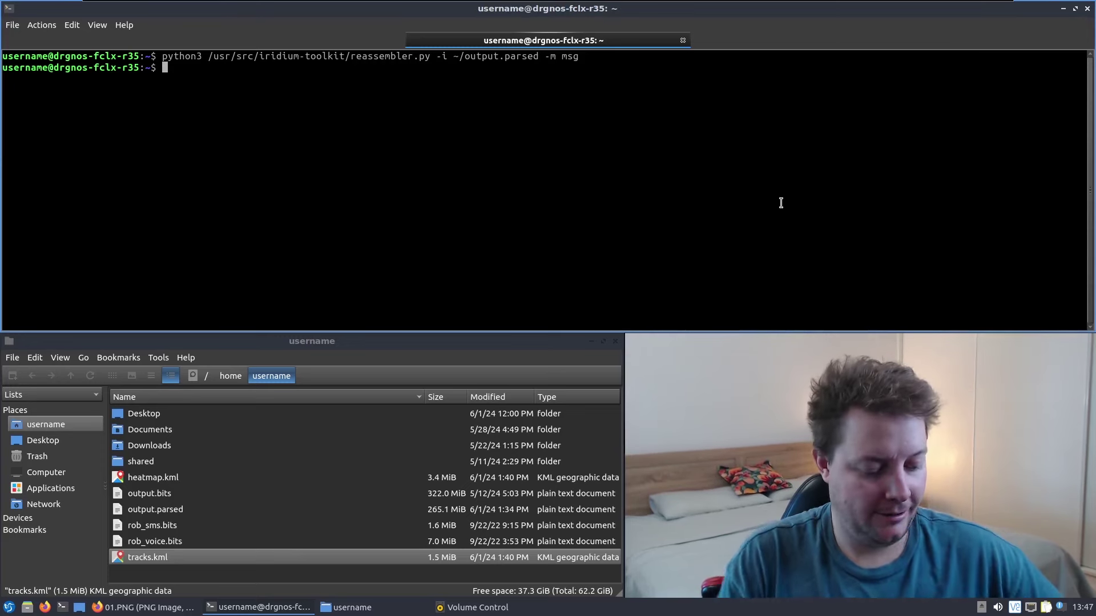
# Clear the terminal and move heatmap.kml, output.bits, output.parsed and tracks.kml to the Trash
pyautogui.write('clear')
pyautogui.press('Return')
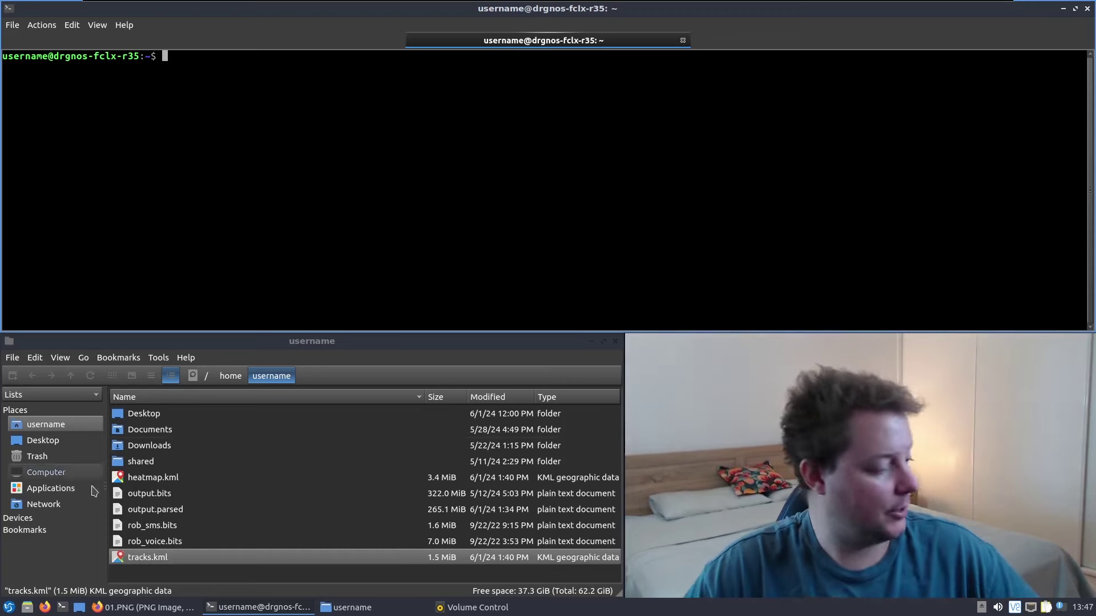
pyautogui.click(159, 546)
pyautogui.click(170, 481)
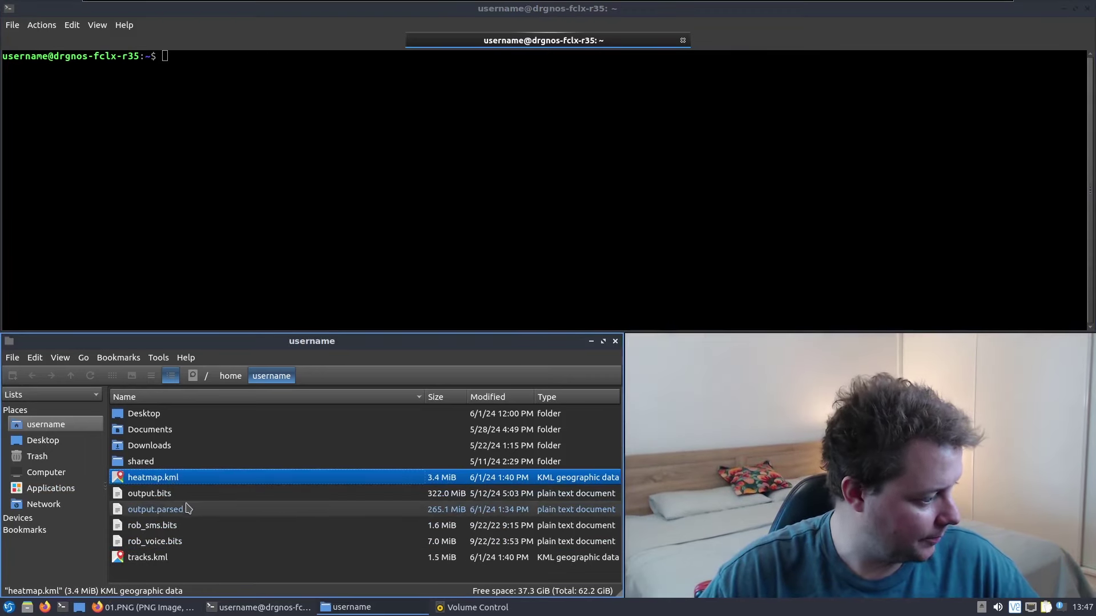
pyautogui.keyDown('ctrl'); pyautogui.click(167, 497); pyautogui.keyUp('ctrl')
pyautogui.keyDown('ctrl'); pyautogui.click(165, 510); pyautogui.keyUp('ctrl')
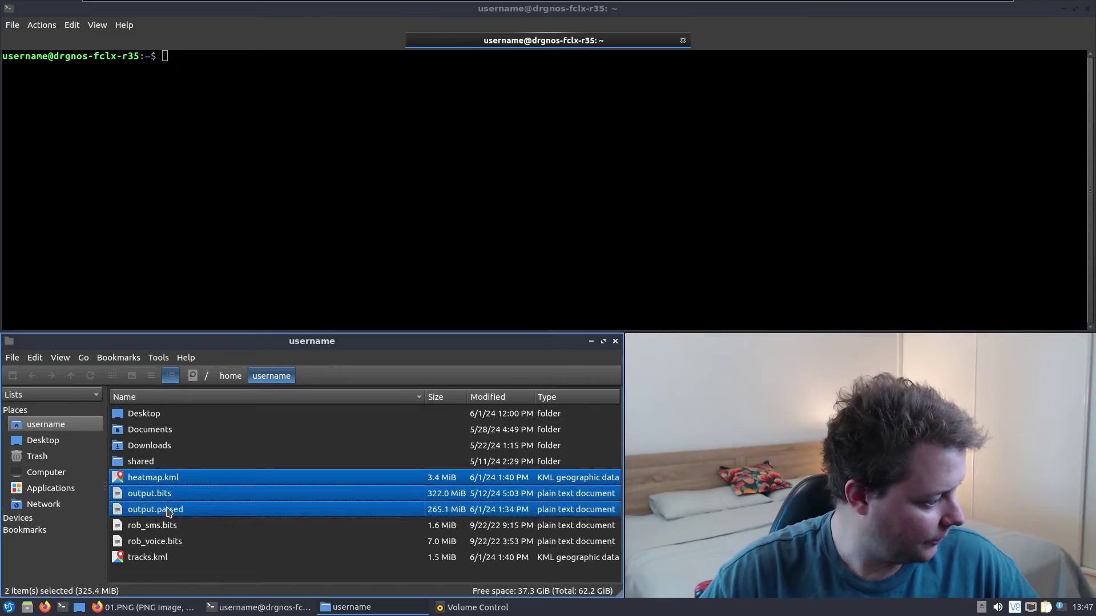
pyautogui.keyDown('ctrl'); pyautogui.click(150, 559); pyautogui.keyUp('ctrl')
pyautogui.rightClick(149, 560)
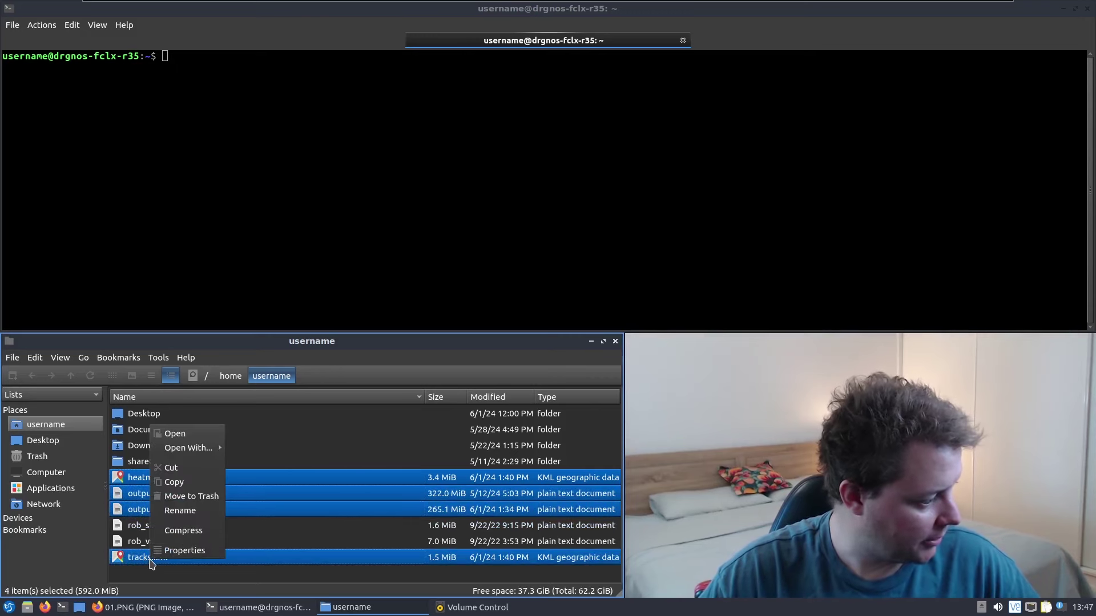
pyautogui.click(203, 497)
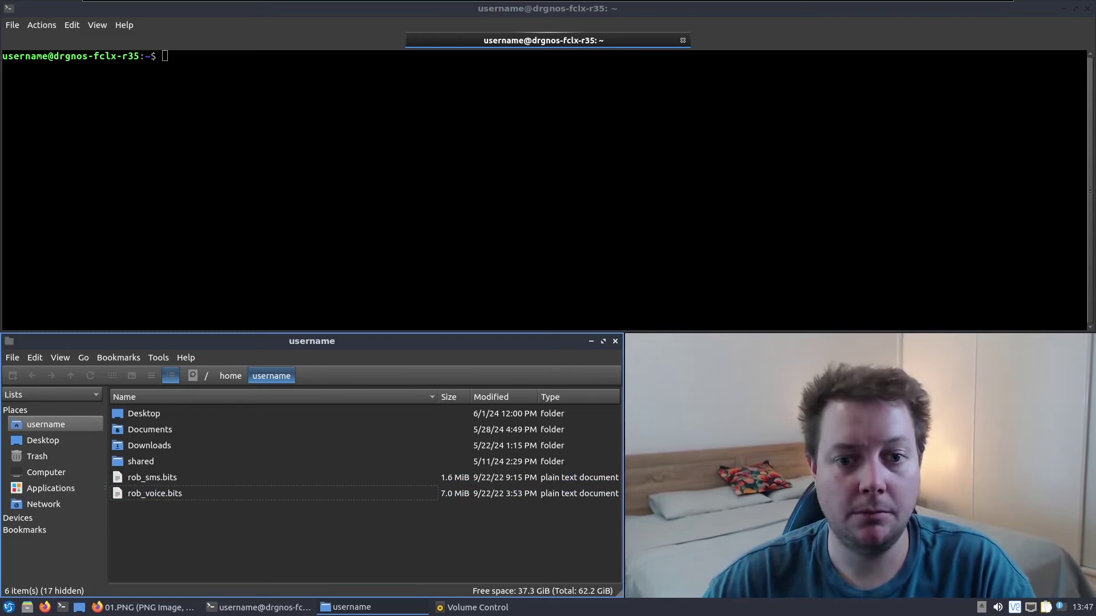
# Restore output.parsed from the Trash and return to the home folder
pyautogui.click(42, 461)
pyautogui.rightClick(173, 482)
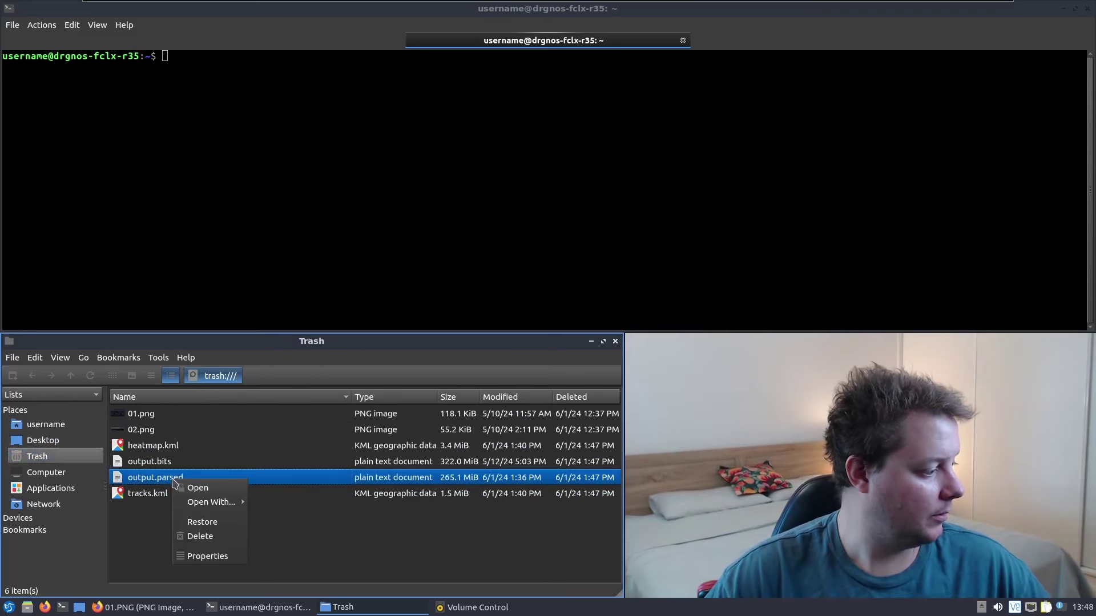
pyautogui.click(225, 523)
pyautogui.click(45, 424)
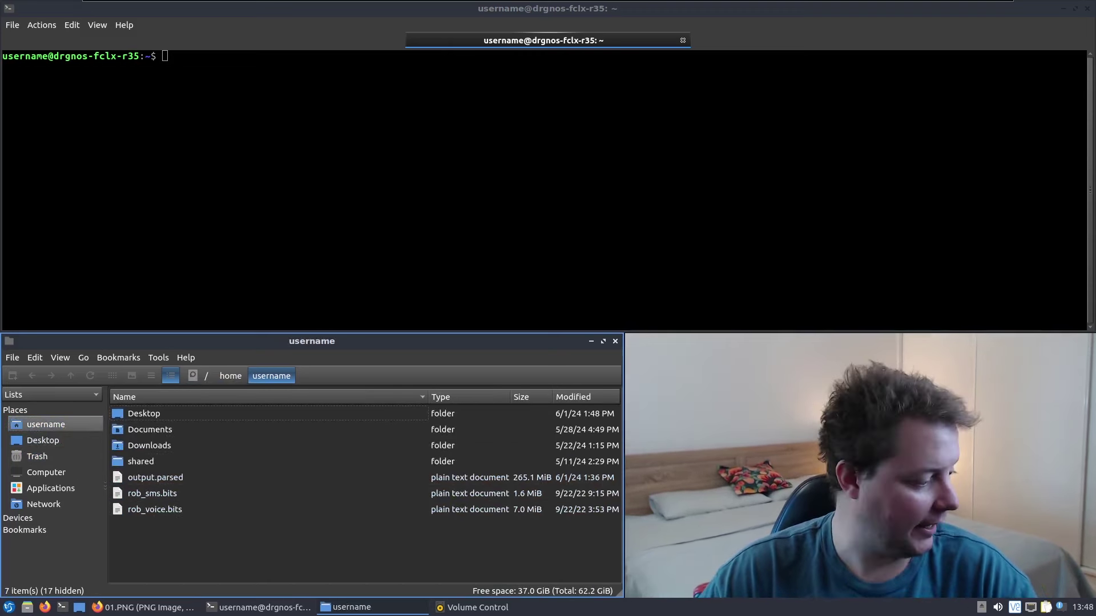
pyautogui.click(196, 482)
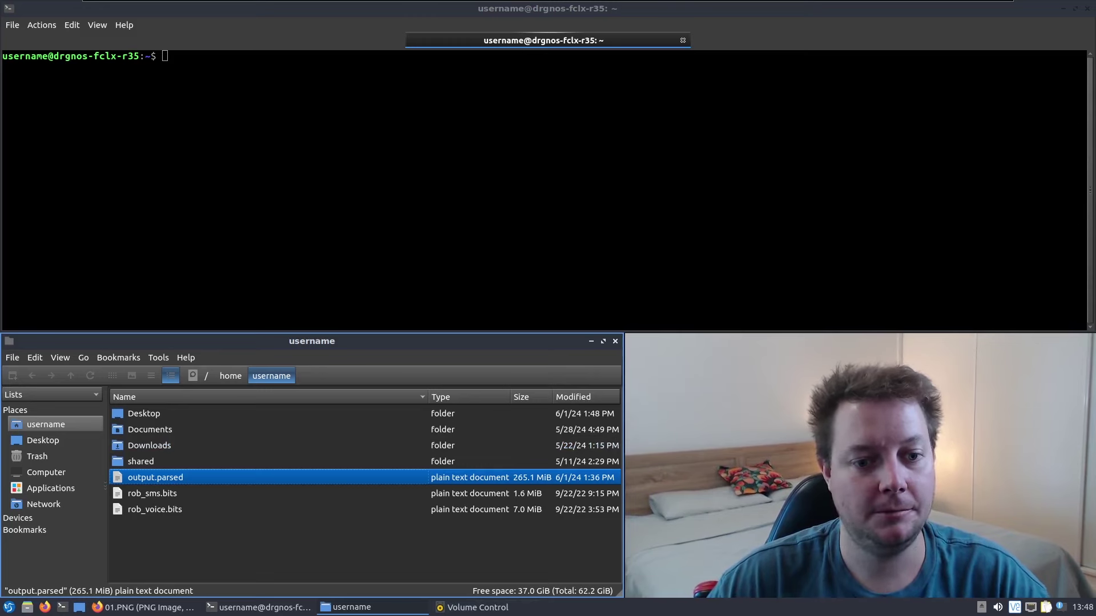
pyautogui.rightClick(195, 52)
# Run stats-voc.py on ~/output.parsed (5153 voice frames), enlarge the plot, then close it
pyautogui.click(225, 81)
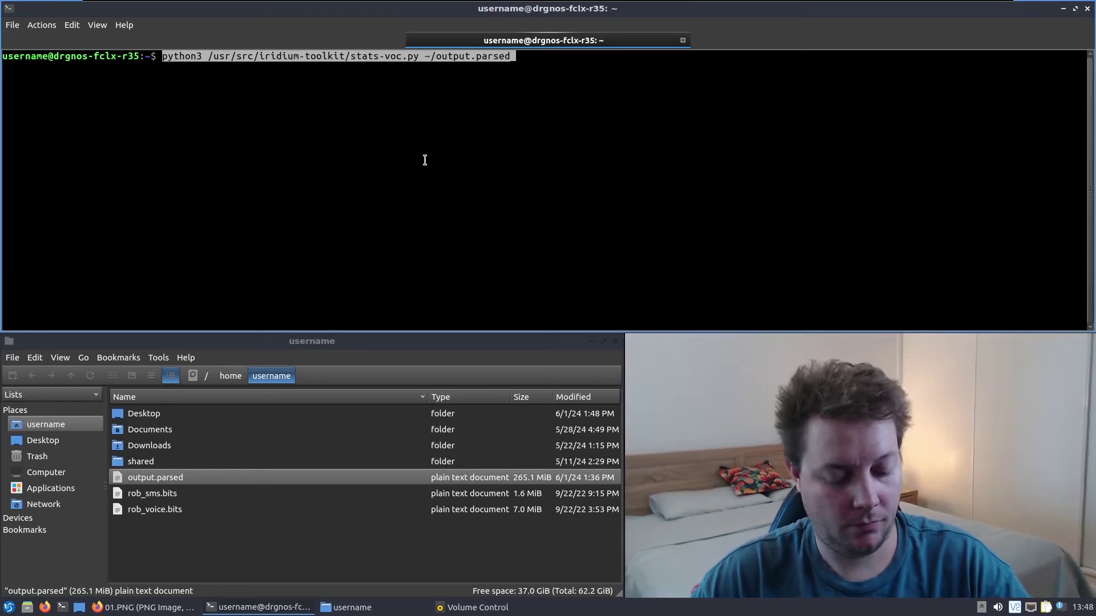
pyautogui.press('Return')
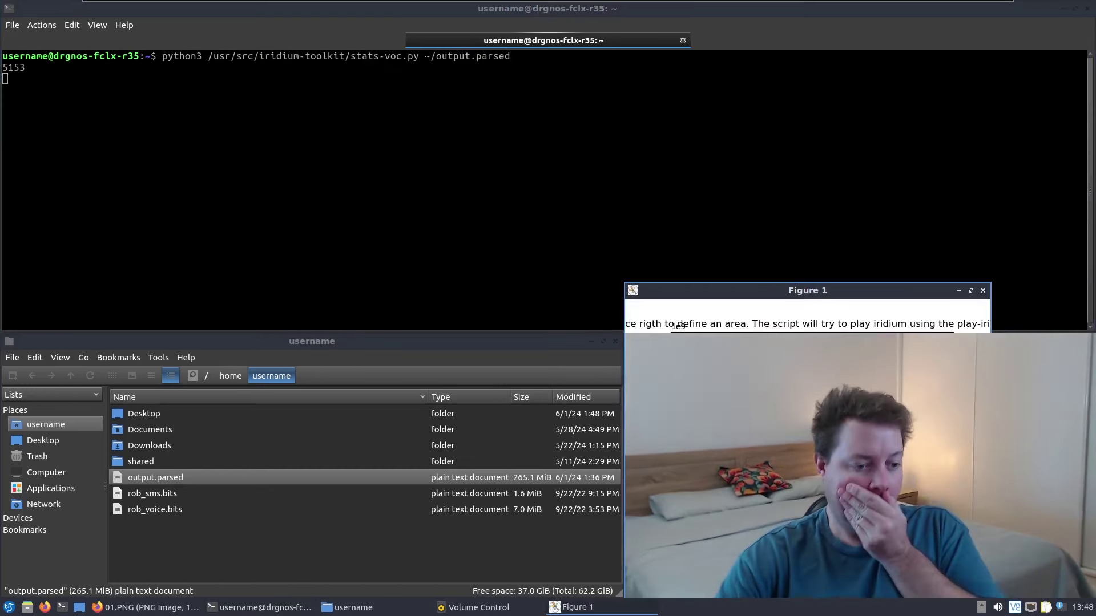
pyautogui.moveTo(706, 294); pyautogui.dragTo(290, 263)
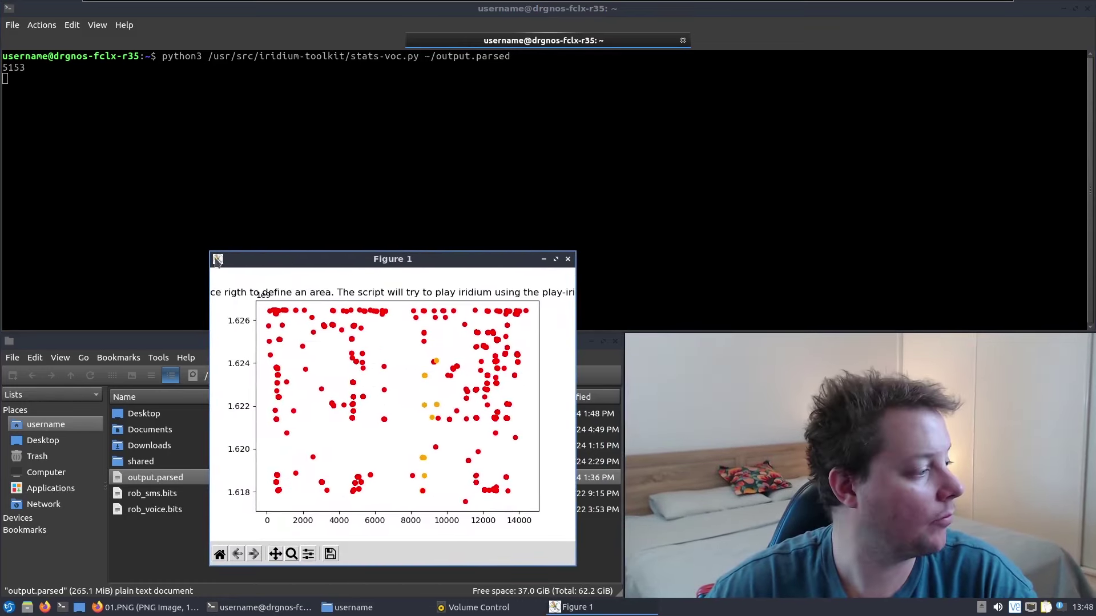
pyautogui.moveTo(217, 256); pyautogui.dragTo(50, 83)
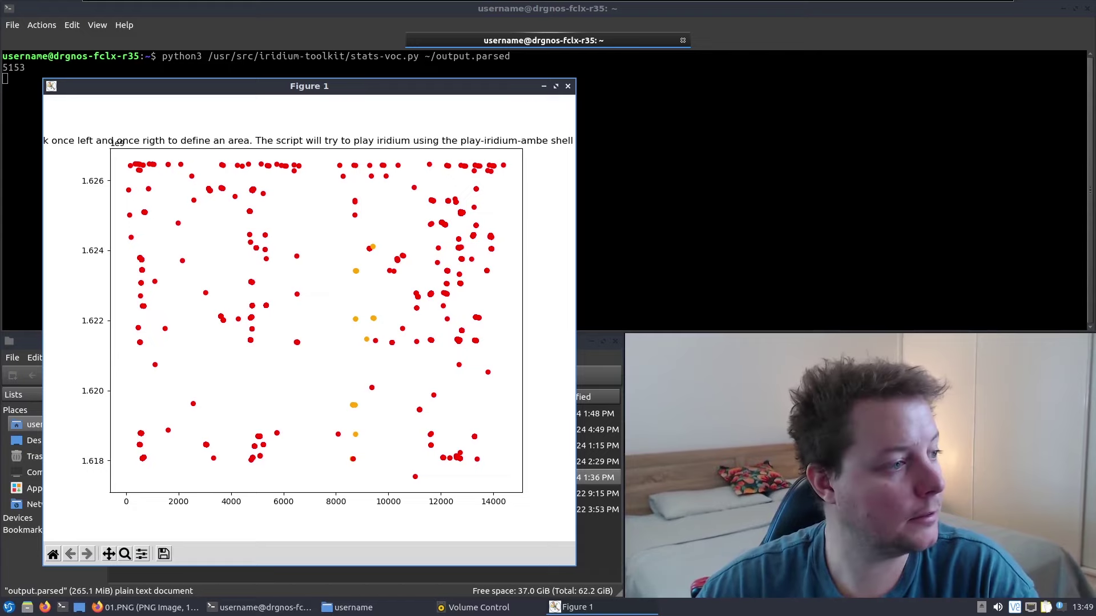
pyautogui.click(568, 85)
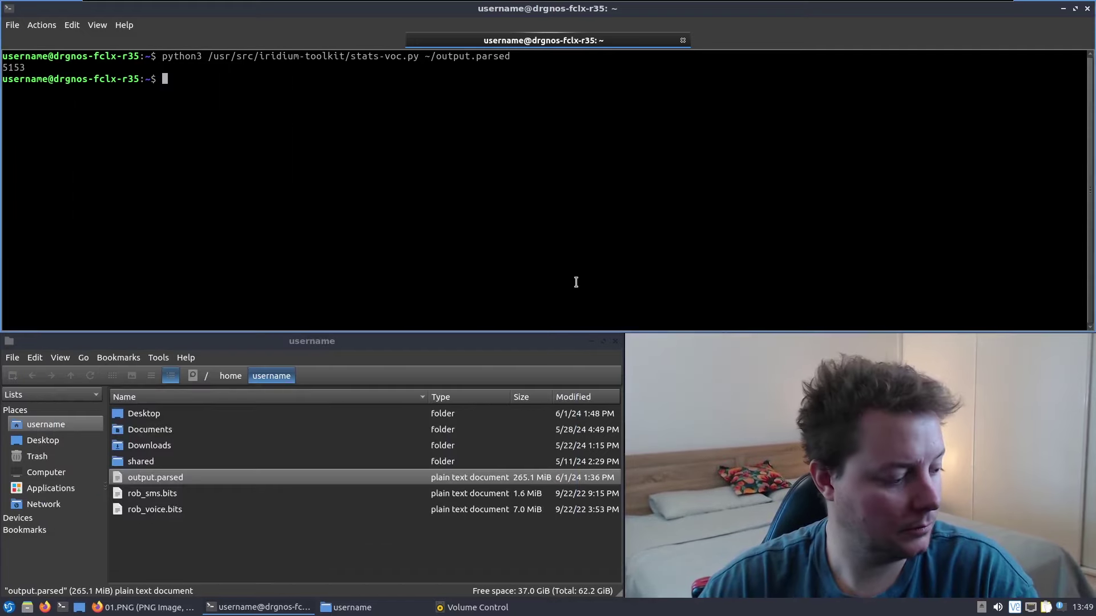
pyautogui.click(148, 607)
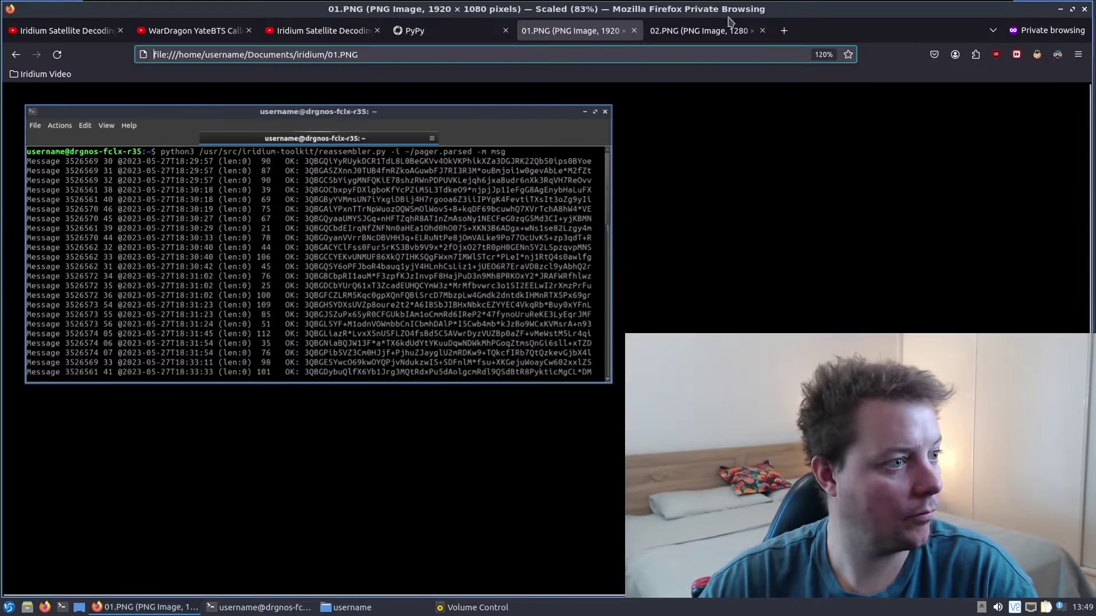
pyautogui.click(709, 35)
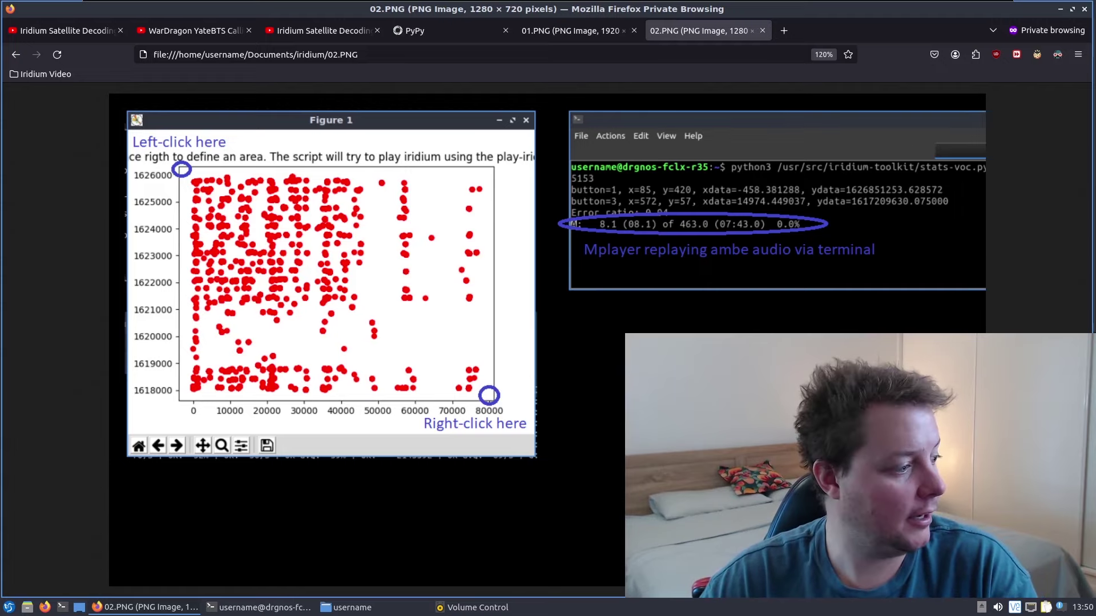
pyautogui.click(424, 233)
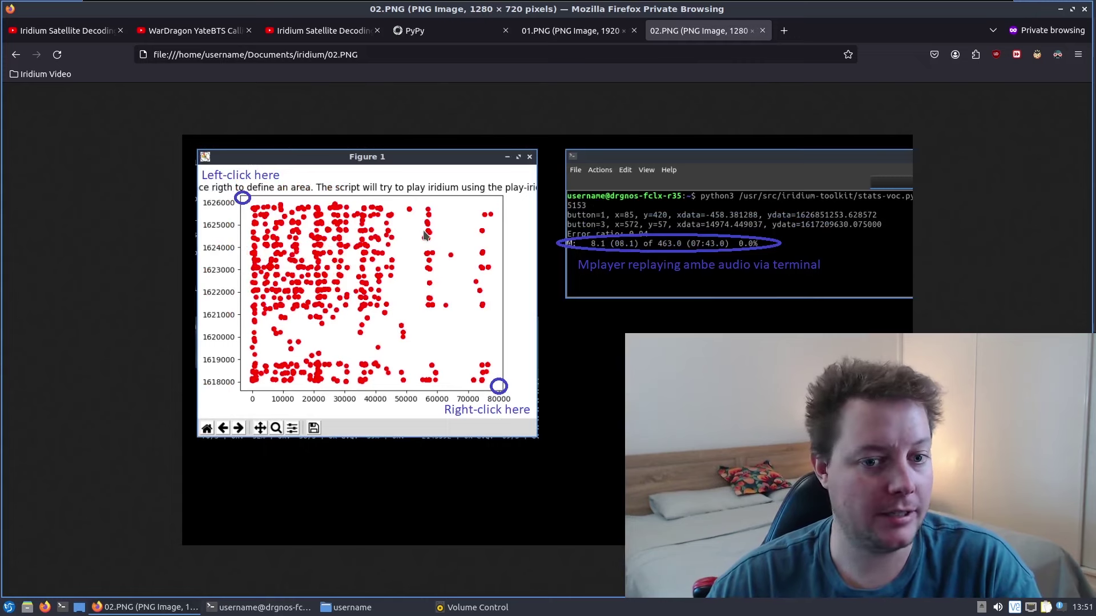
pyautogui.rightClick(457, 261)
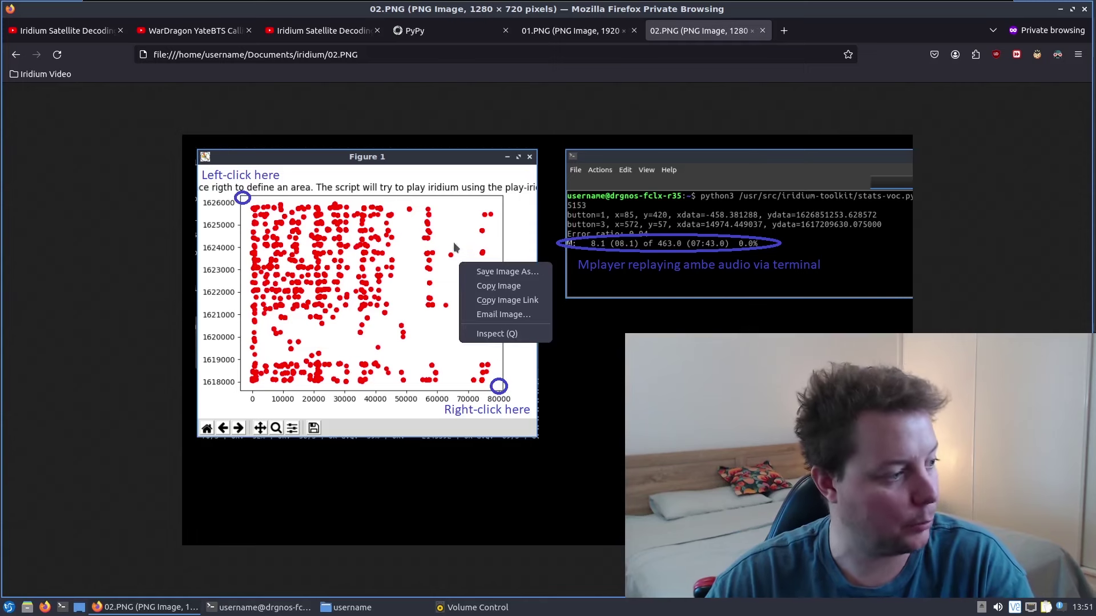
pyautogui.click(456, 244)
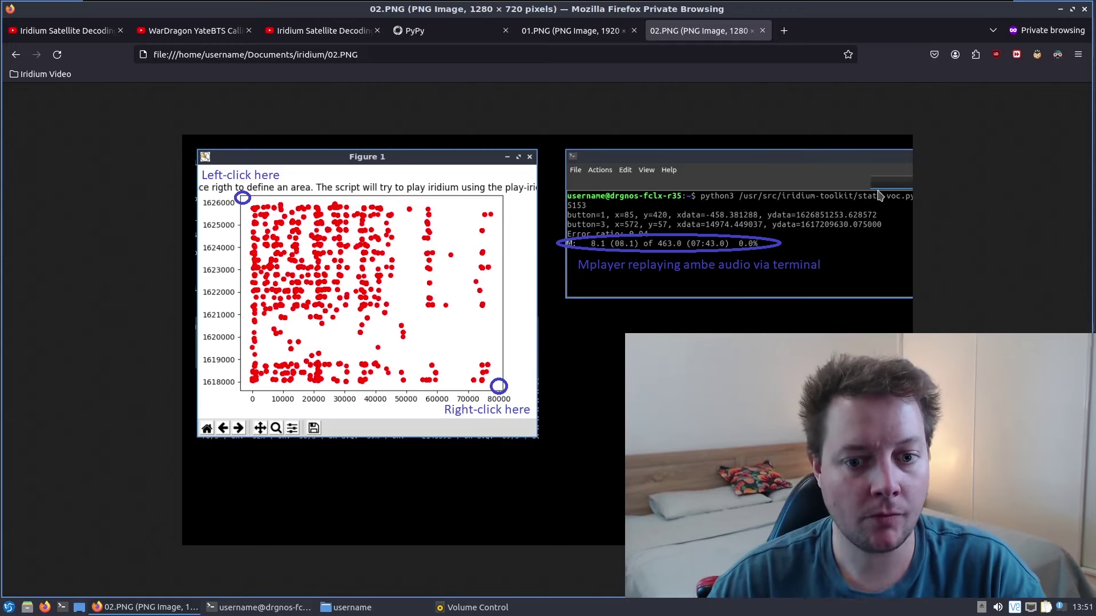
pyautogui.click(1059, 10)
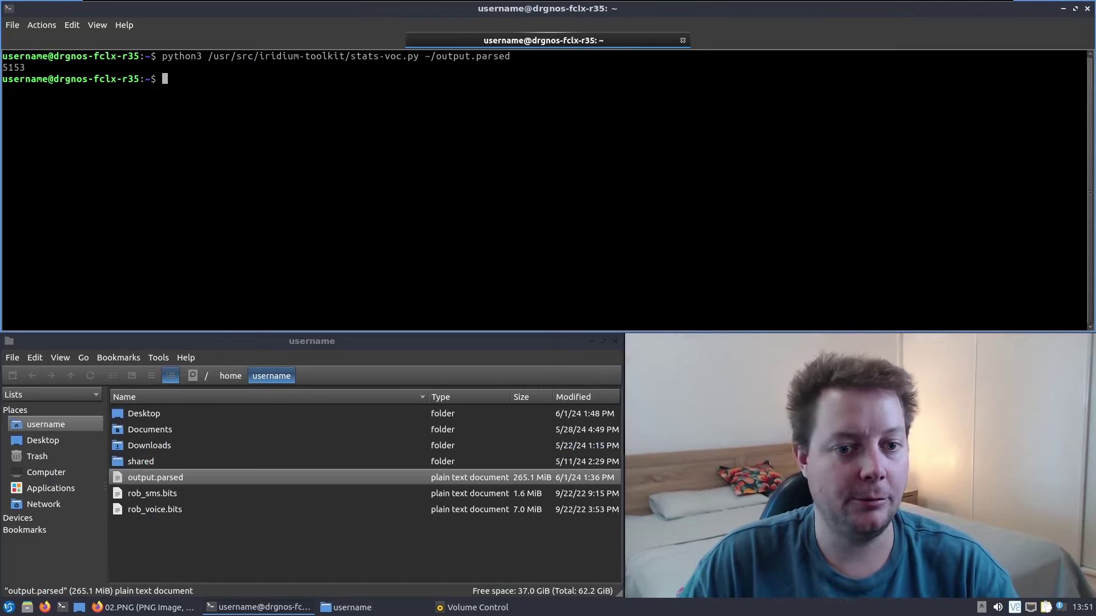
# Trash output.parsed, leaving rob_sms.bits (1.6 MiB) and rob_voice.bits (7.0 MiB) beside the folders
pyautogui.rightClick(163, 482)
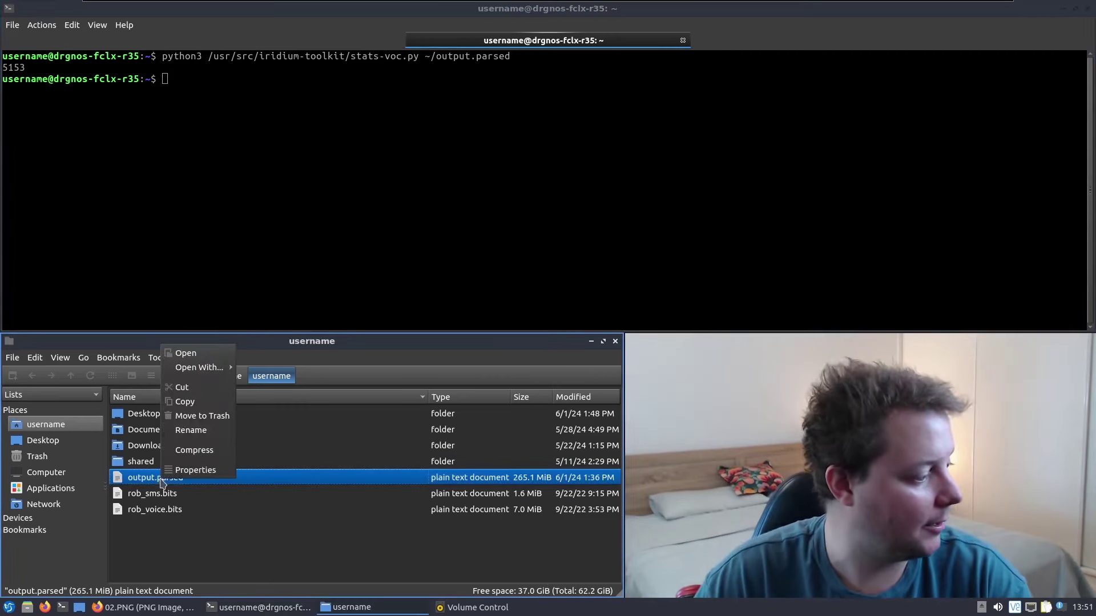
pyautogui.click(206, 416)
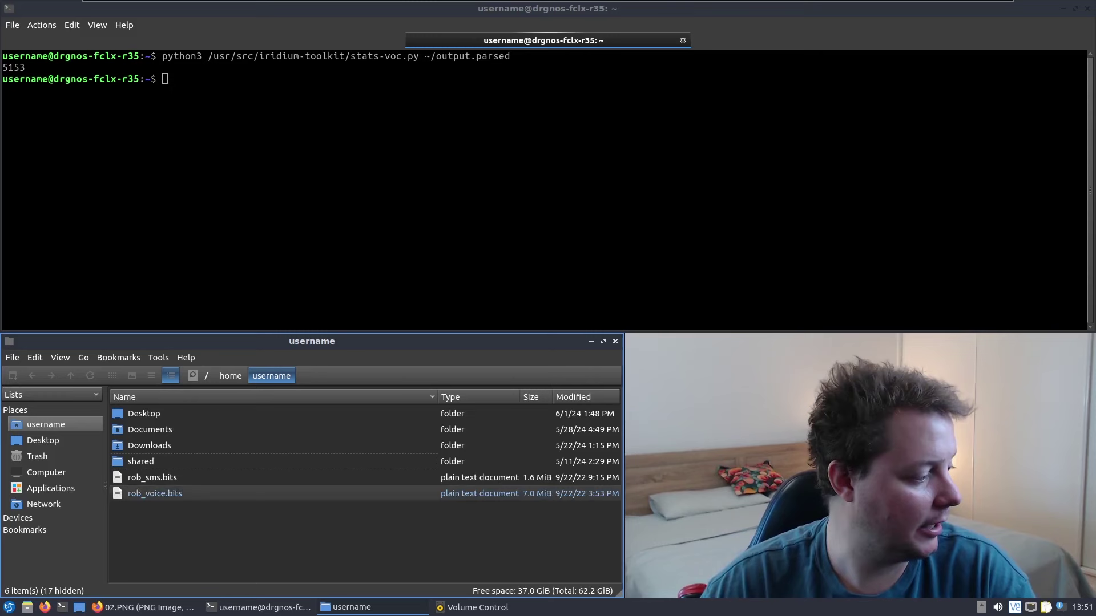
pyautogui.click(154, 477)
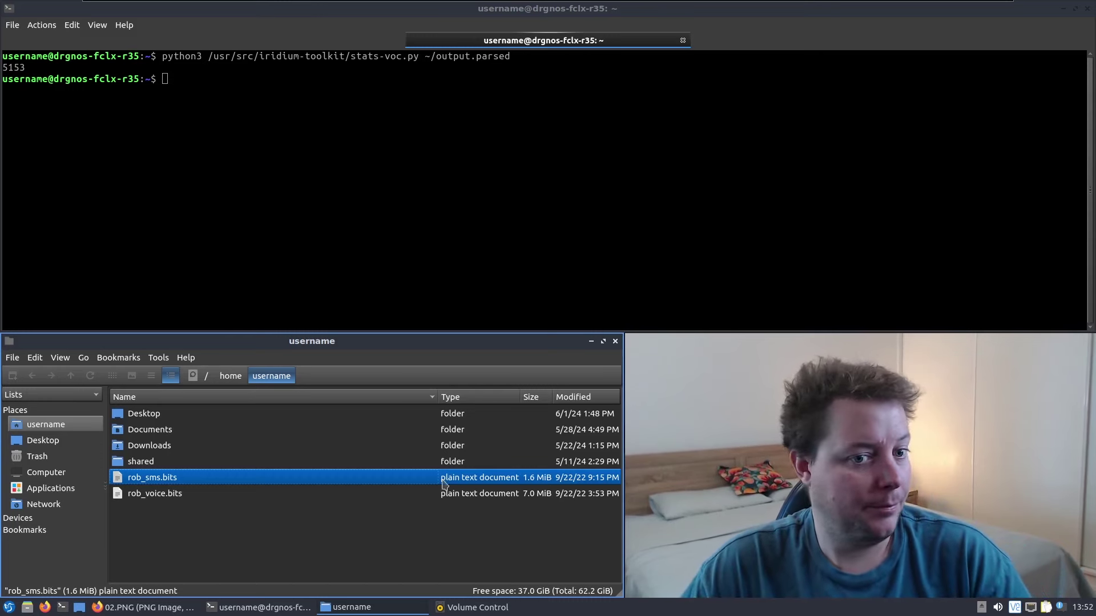
pyautogui.click(170, 498)
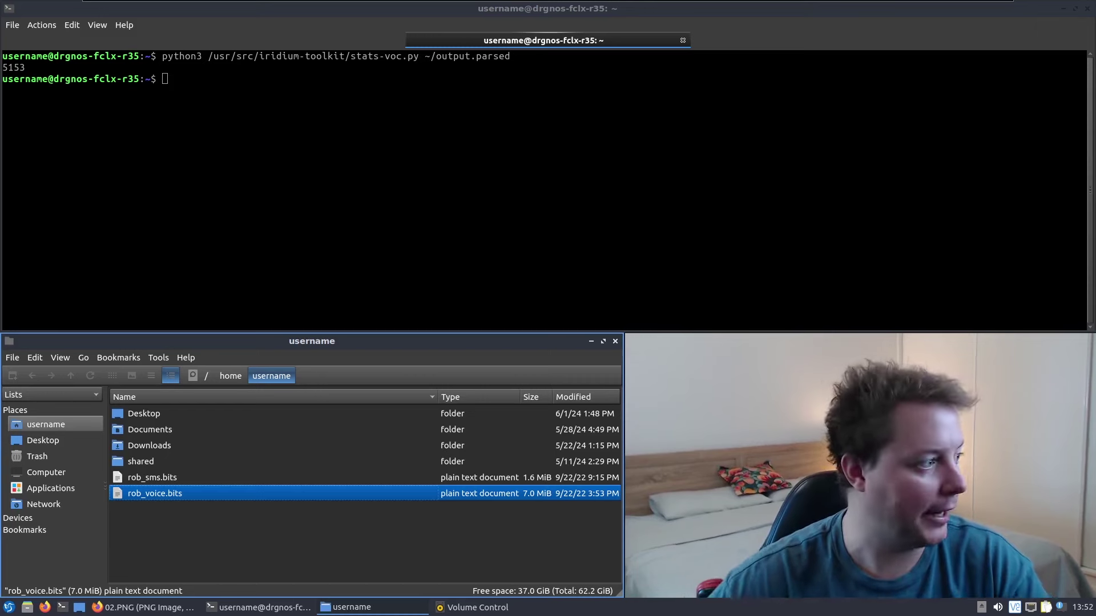
# Clear the terminal and run pypy3 iridium-parser.py --harder on rob_voice.bits into rob_voice.parsed (4.6 MiB)
pyautogui.click(203, 77)
pyautogui.write('c')
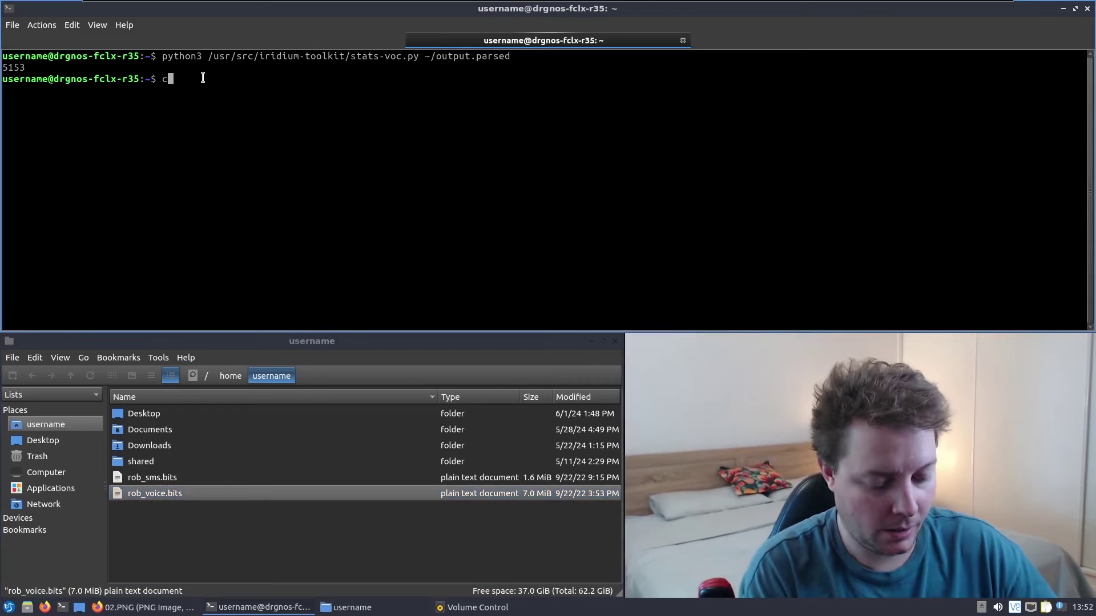
pyautogui.write('lear')
pyautogui.press('Return')
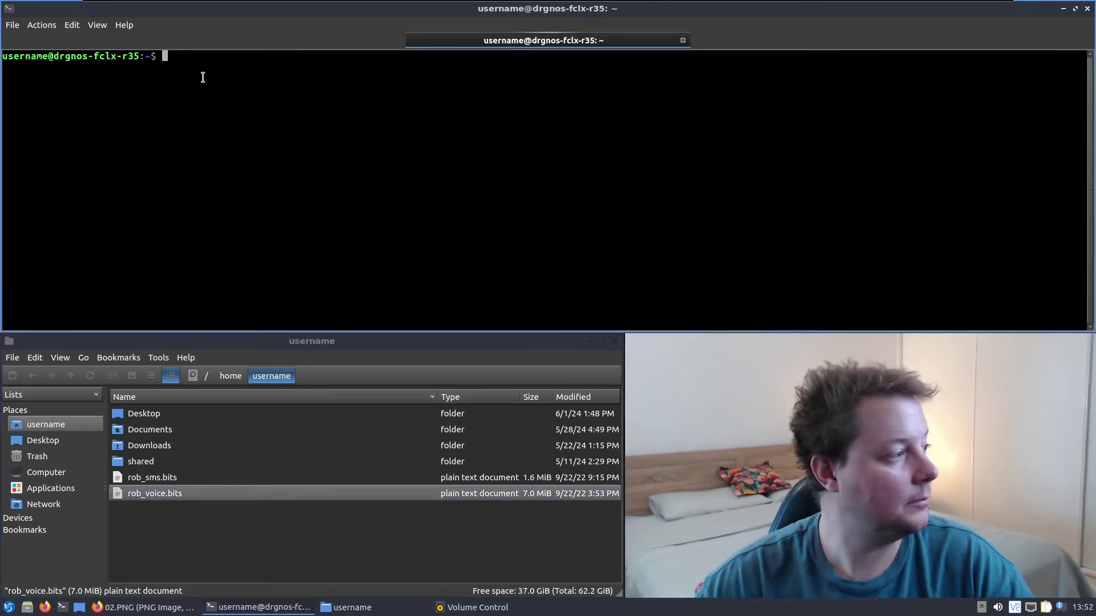
pyautogui.rightClick(203, 78)
pyautogui.click(246, 96)
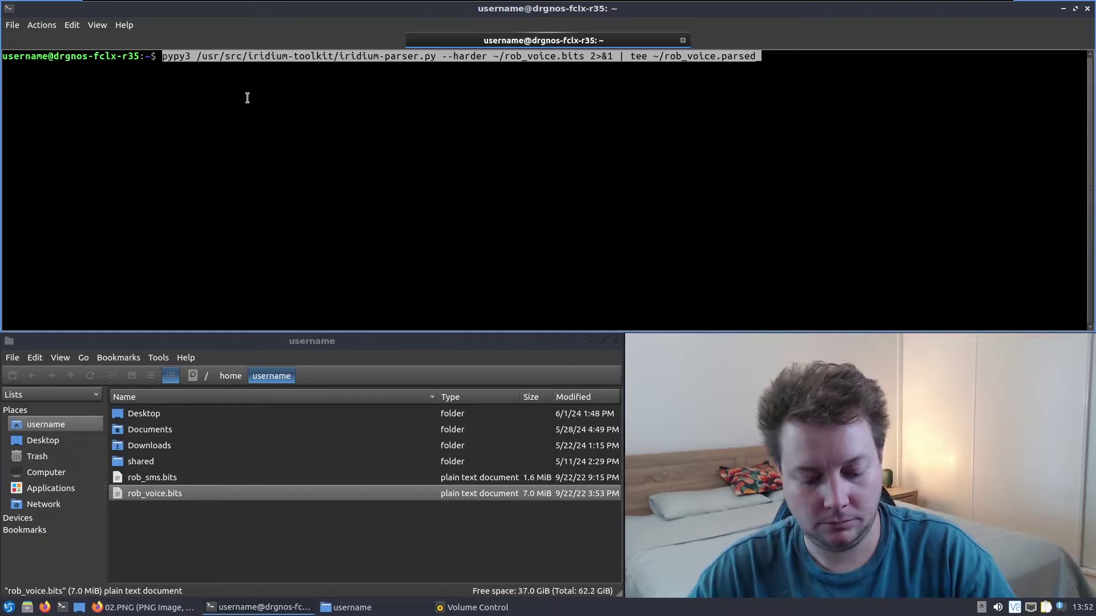
pyautogui.press('End')
pyautogui.press('Return')
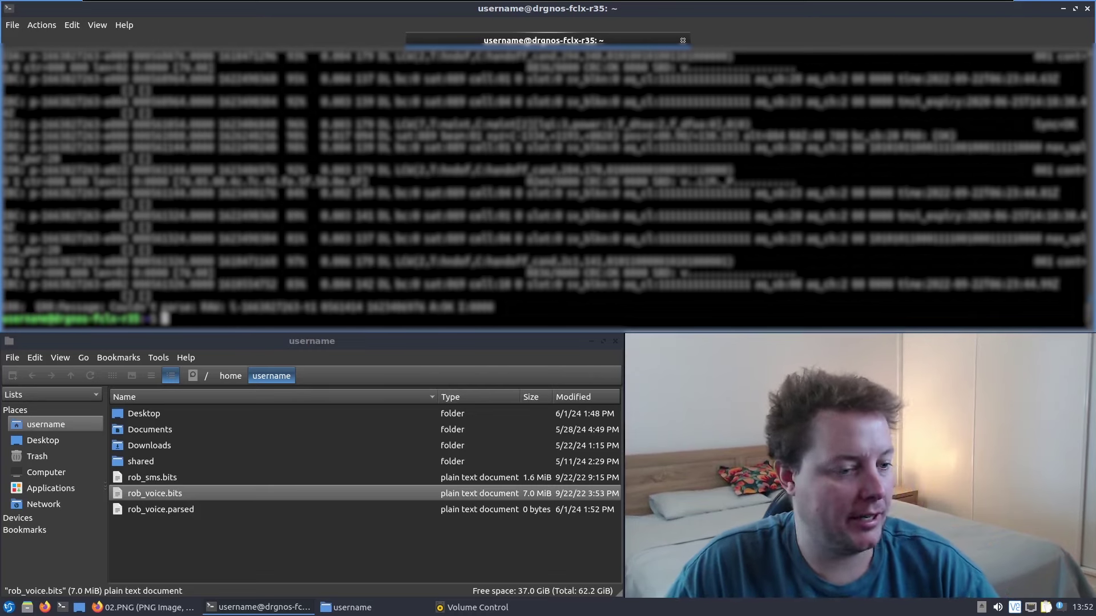
pyautogui.click(252, 508)
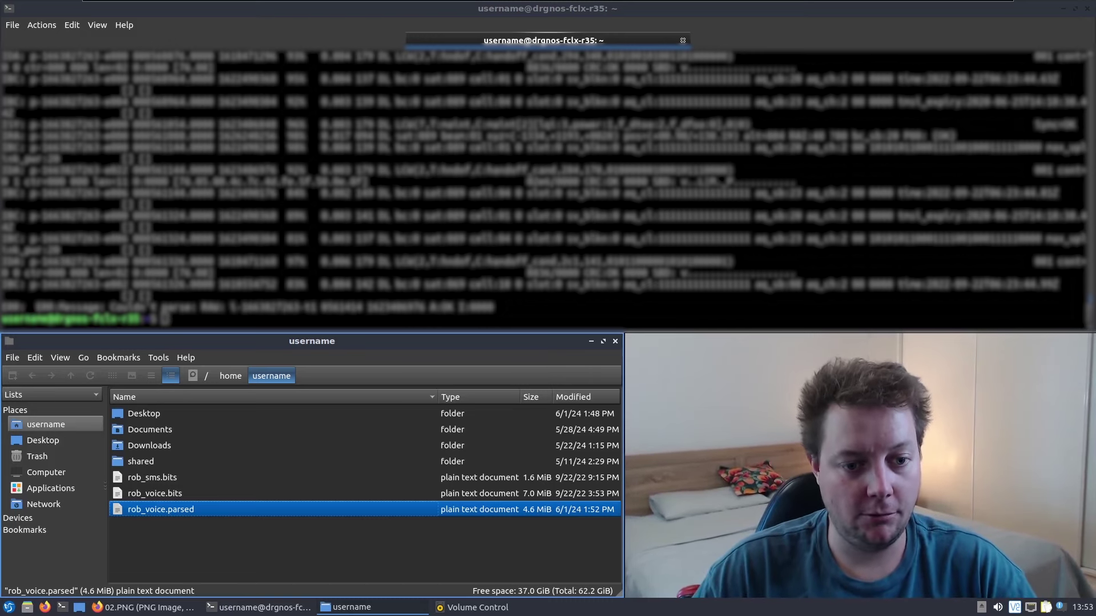
# Paste the stats-voc command, then cancel it and clear the terminal screen
pyautogui.rightClick(200, 321)
pyautogui.click(251, 348)
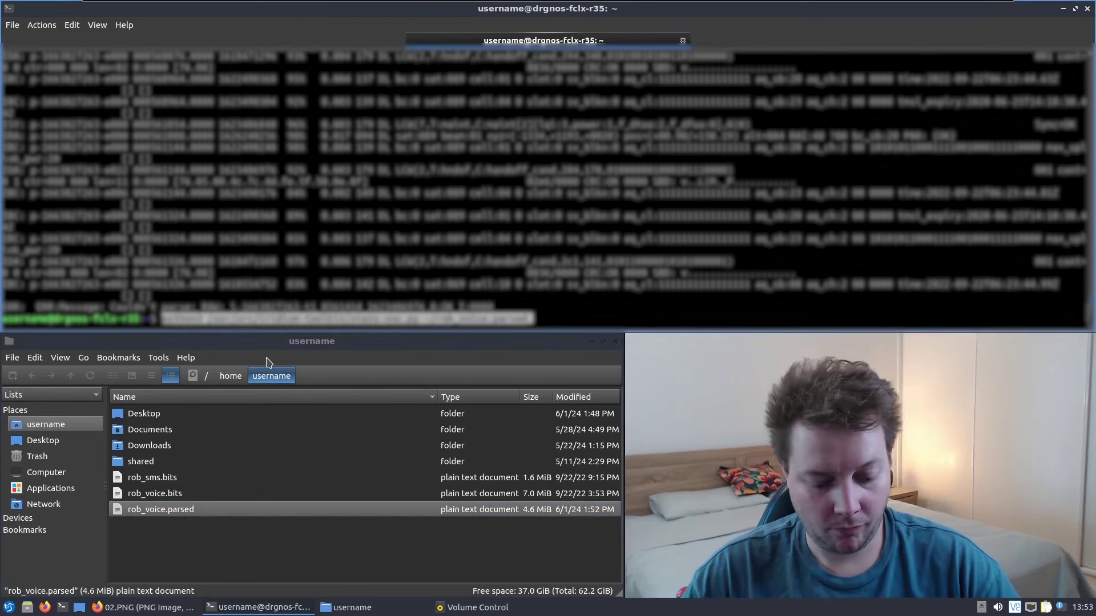
pyautogui.press('End')
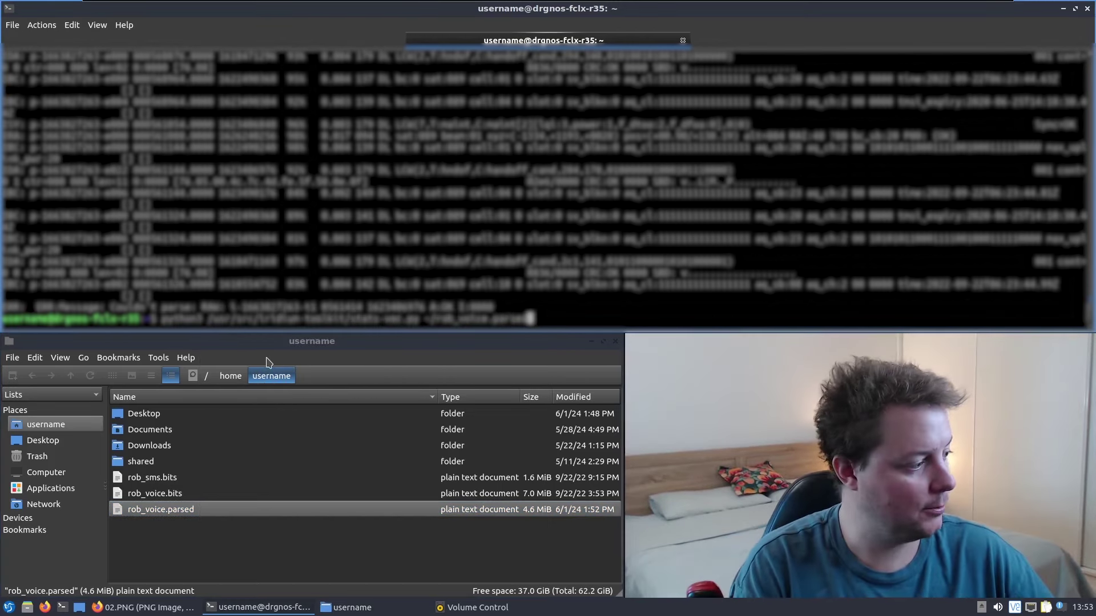
pyautogui.press('Up')
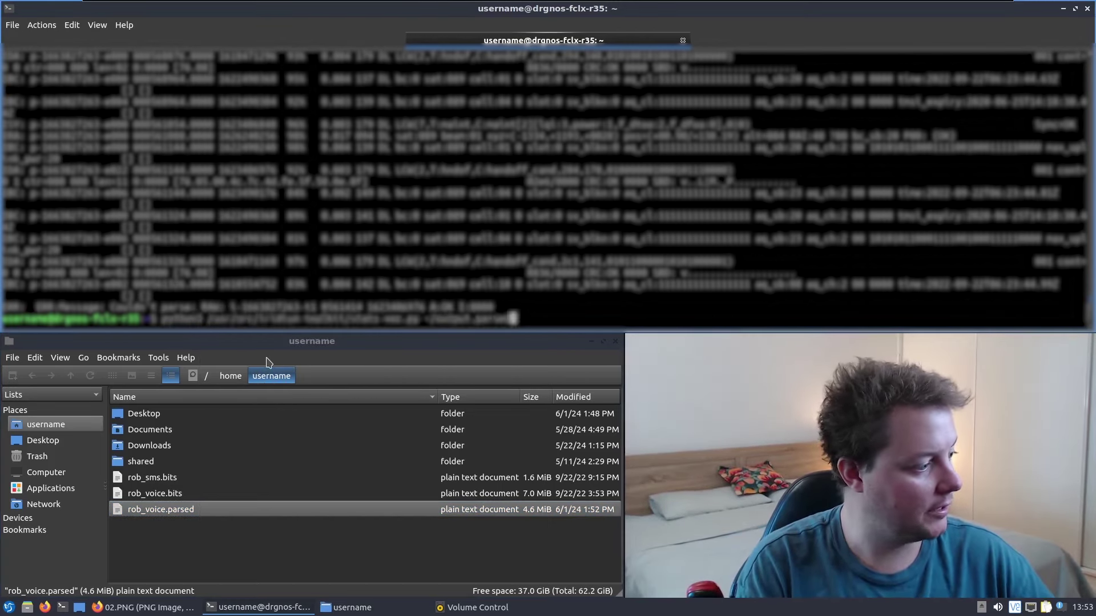
pyautogui.hotkey('ctrl', 'c')
pyautogui.hotkey('ctrl', 'l')
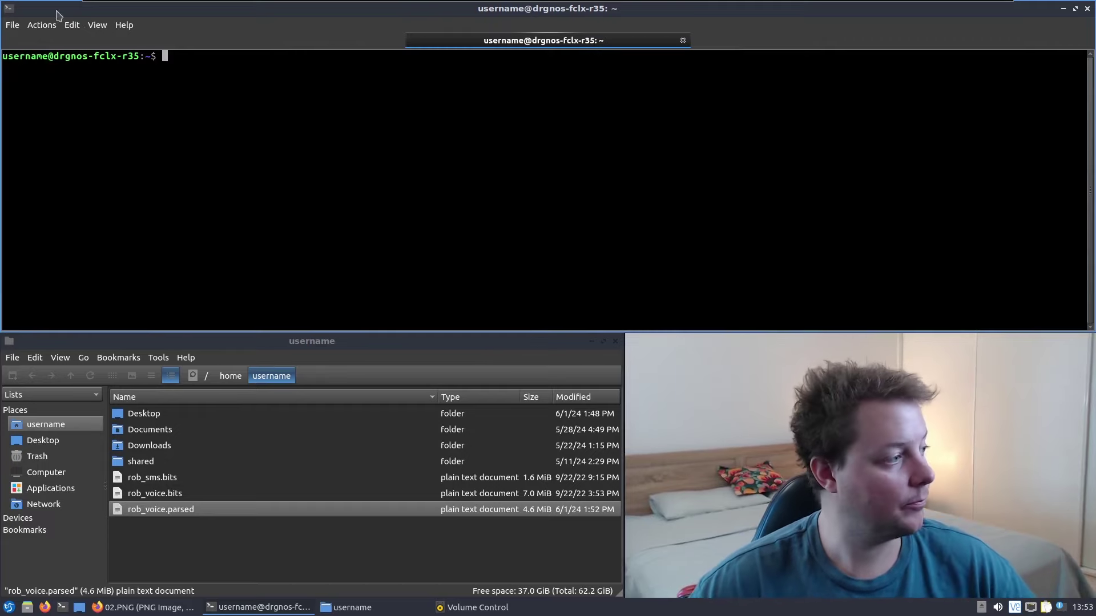
# Run stats-voc.py on ~/rob_voice.parsed (365 voice frames) and enlarge the Figure 1 plot
pyautogui.rightClick(194, 60)
pyautogui.click(227, 85)
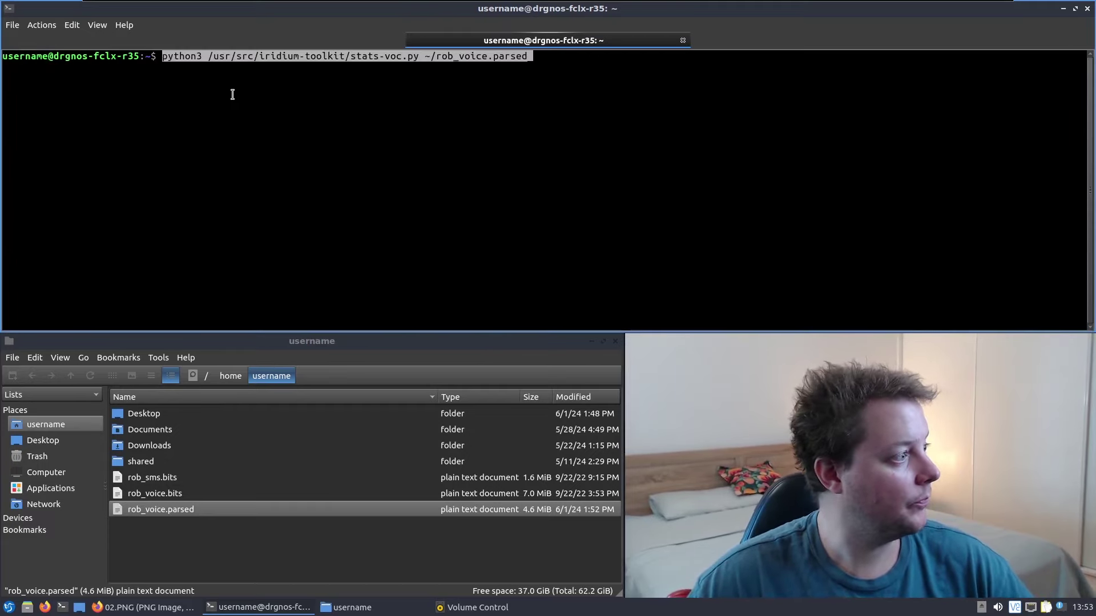
pyautogui.press('End')
pyautogui.press('Return')
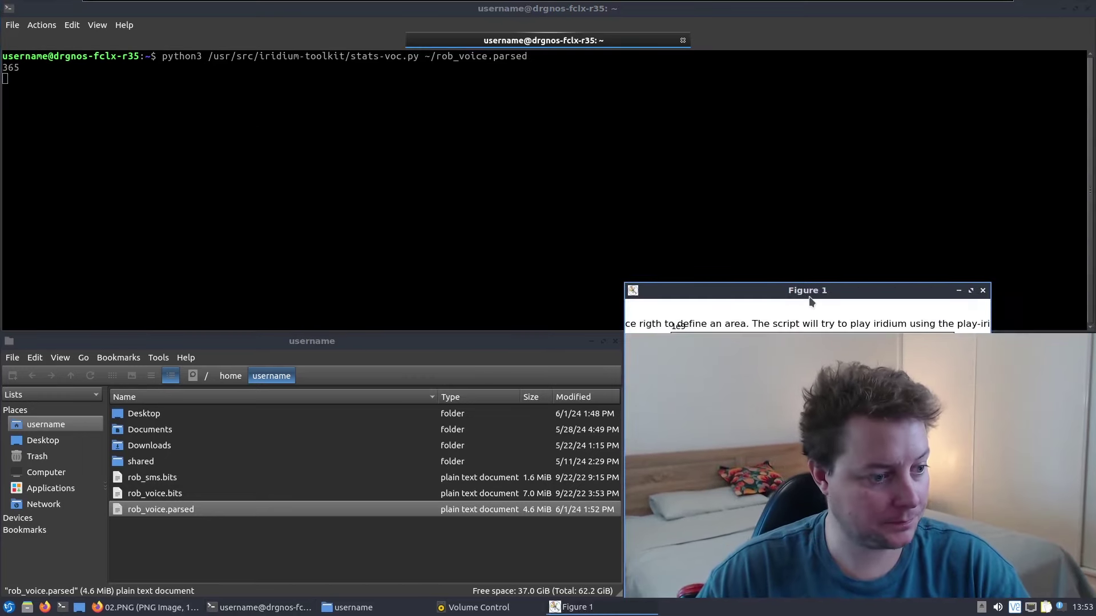
pyautogui.moveTo(808, 297); pyautogui.dragTo(420, 275)
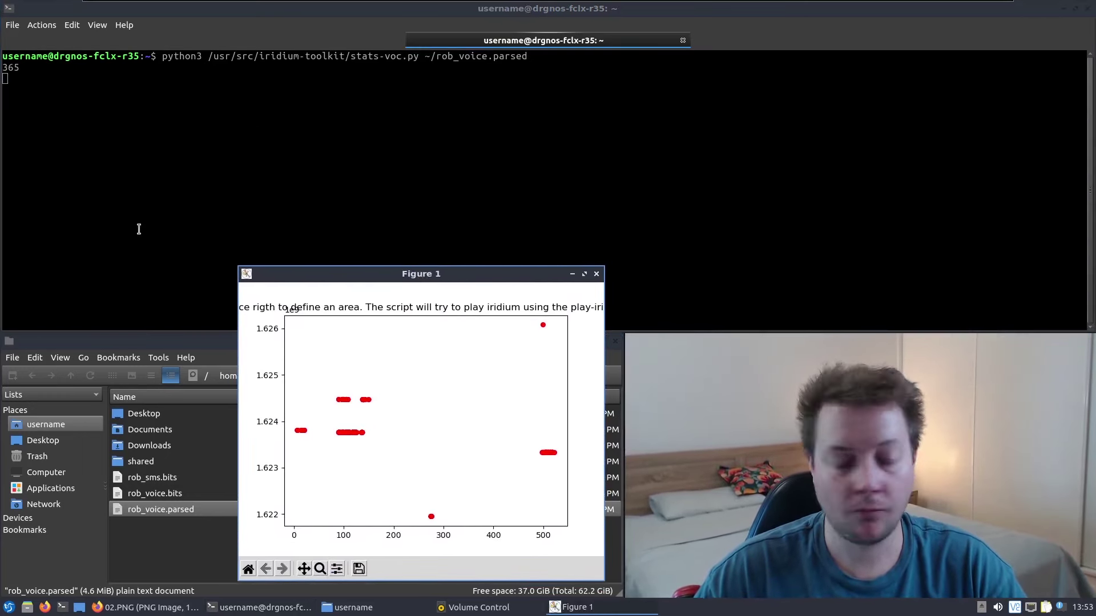
pyautogui.moveTo(237, 262); pyautogui.dragTo(15, 102)
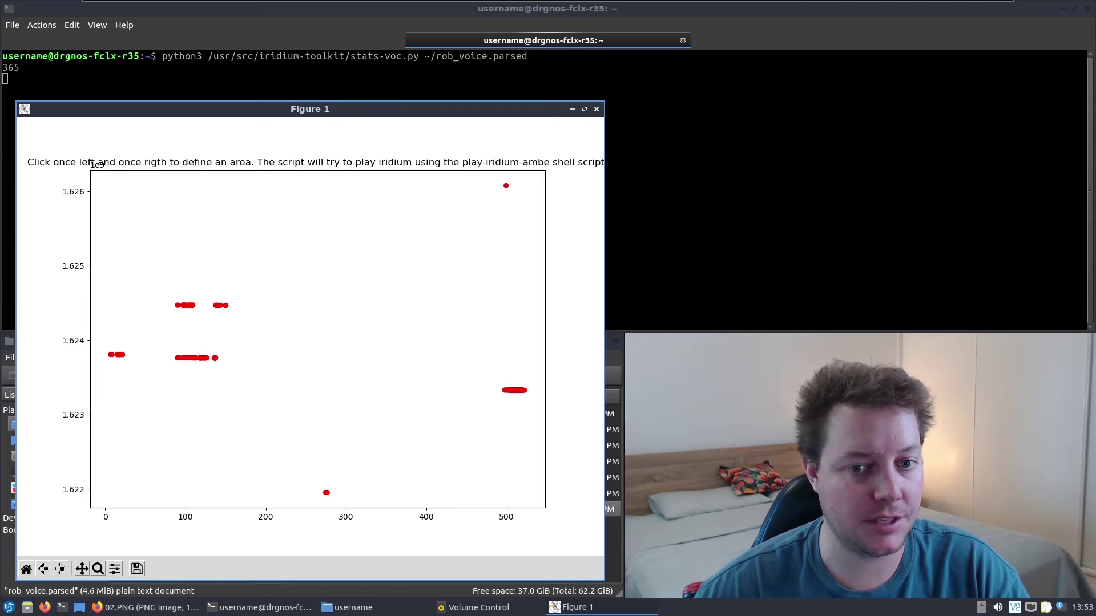
# Select the plot area from x≈476 to x≈537 around the right-hand point cluster to play it
pyautogui.click(488, 378)
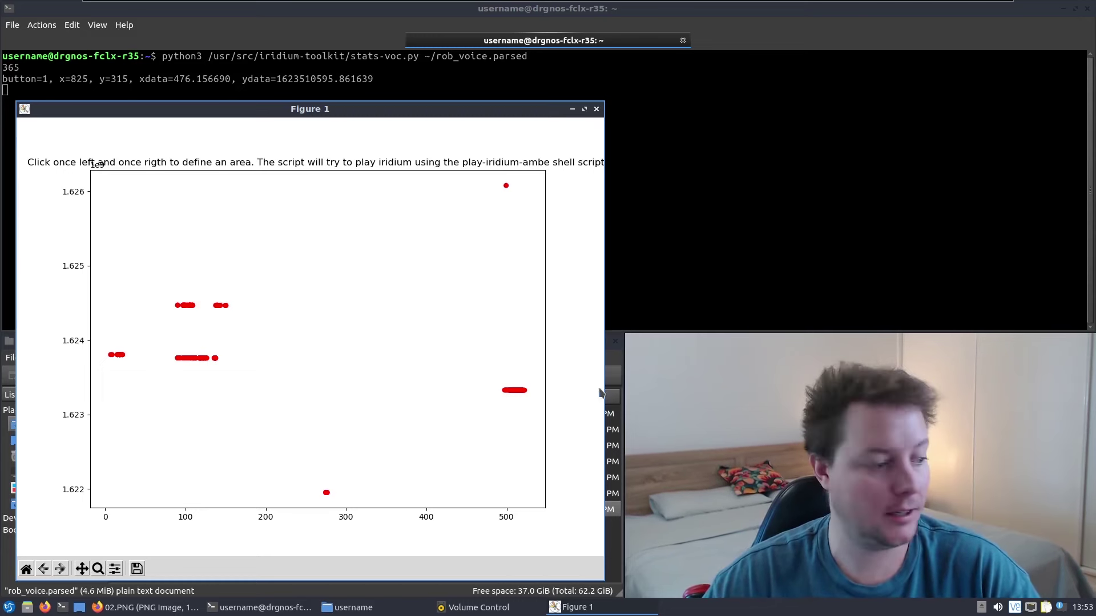
pyautogui.click(487, 372)
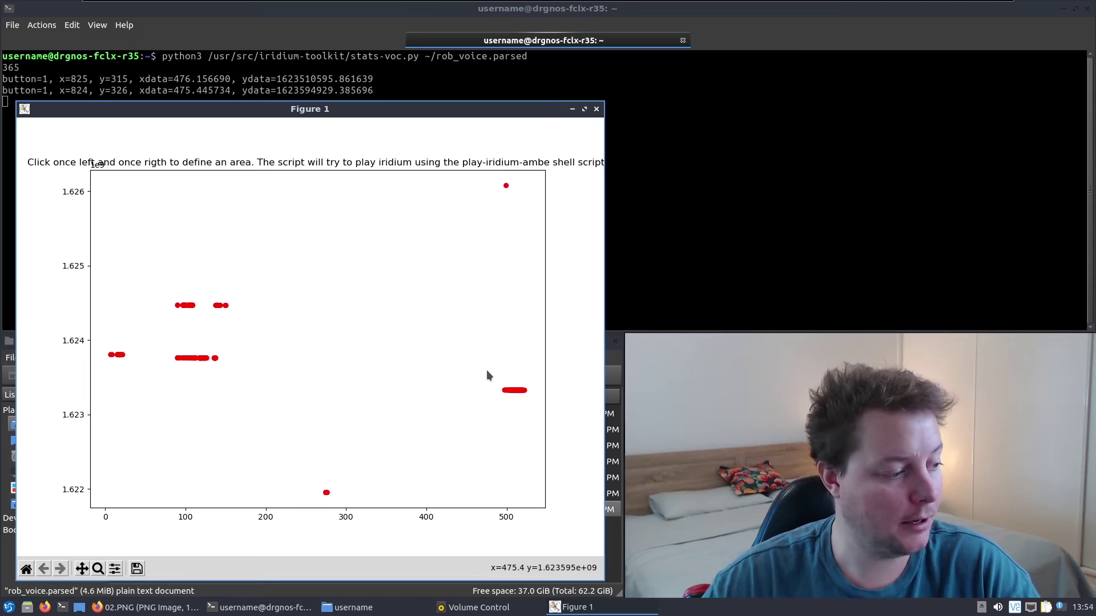
pyautogui.rightClick(536, 404)
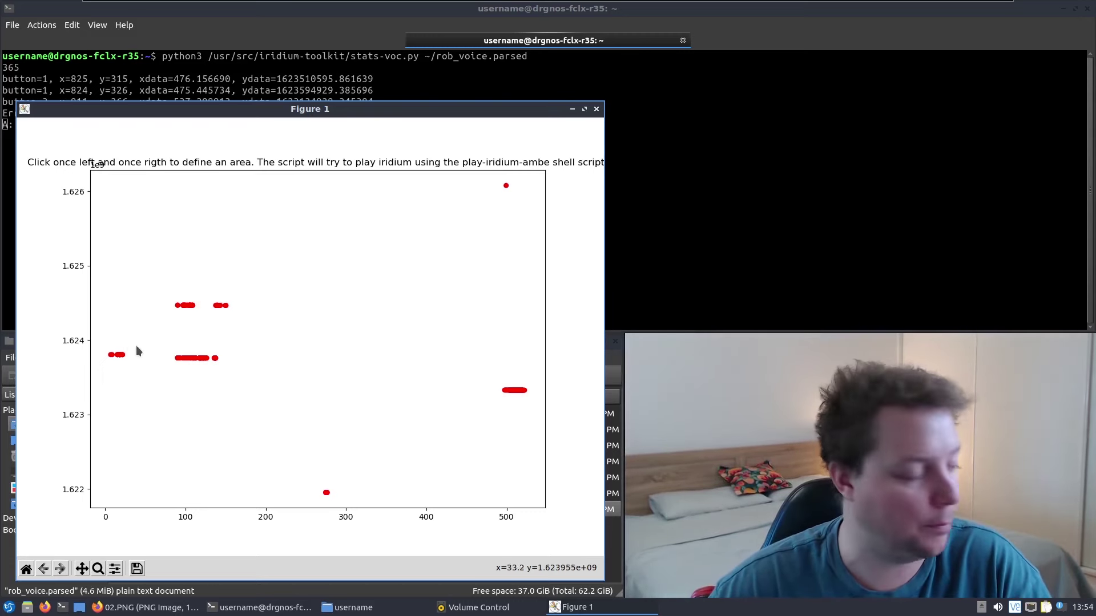
# Select the plot area from x≈72 to x≈152 around the left cluster near 1.624
pyautogui.click(163, 341)
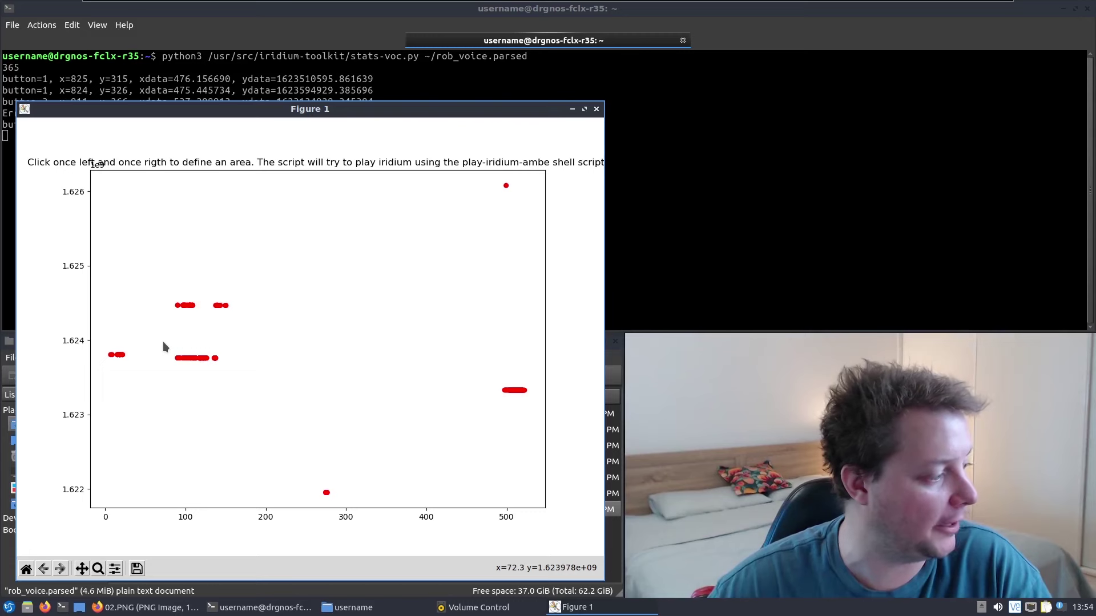
pyautogui.rightClick(227, 368)
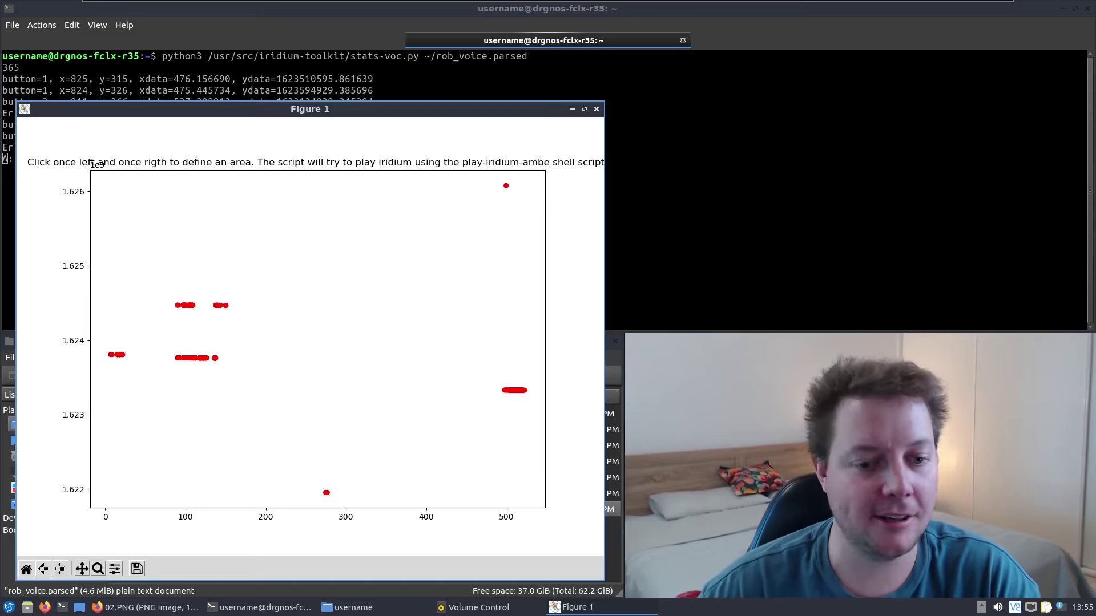
# Close the rob_voice Figure 1 plot and select rob_sms.bits in the file manager
pyautogui.click(596, 108)
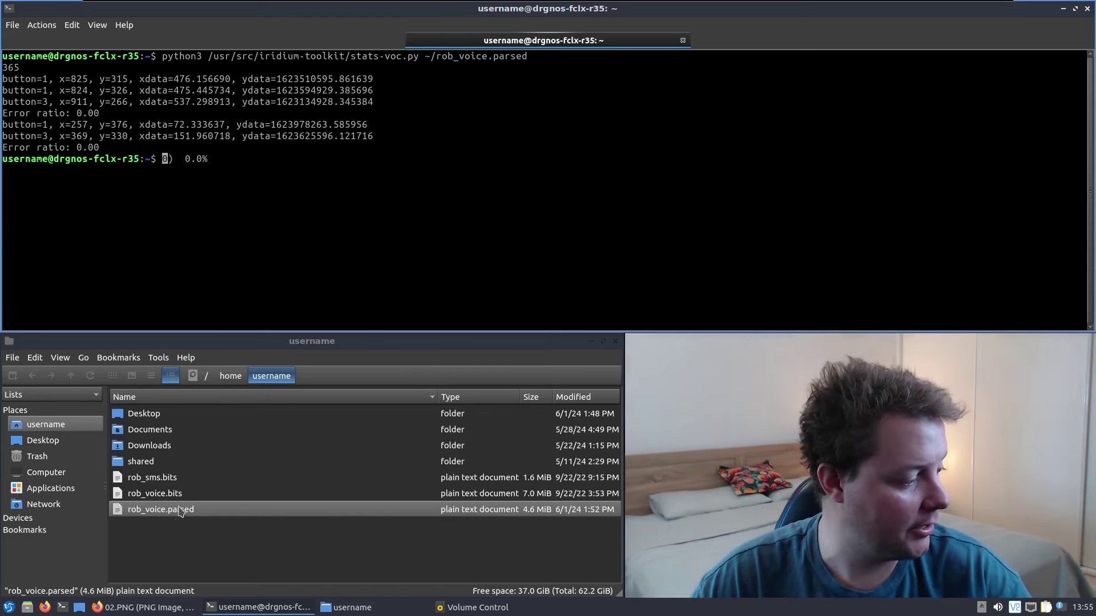
pyautogui.click(169, 481)
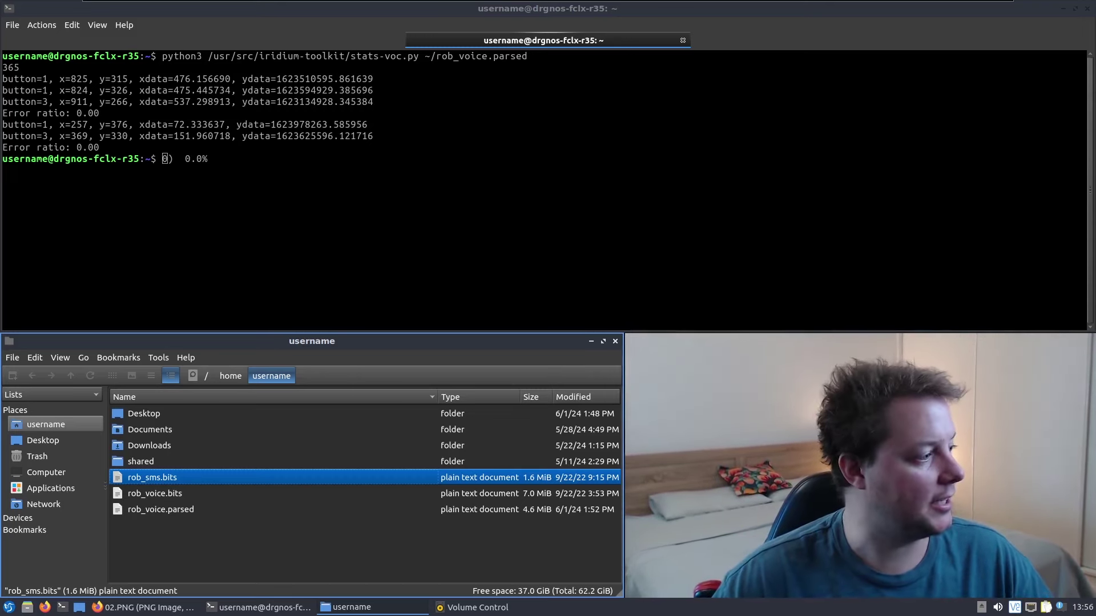
pyautogui.click(393, 187)
# Clear the terminal and run iridium-parser.py --harder on rob_sms.bits, creating the ~1012 KiB rob_sms.parsed
pyautogui.write('clea')
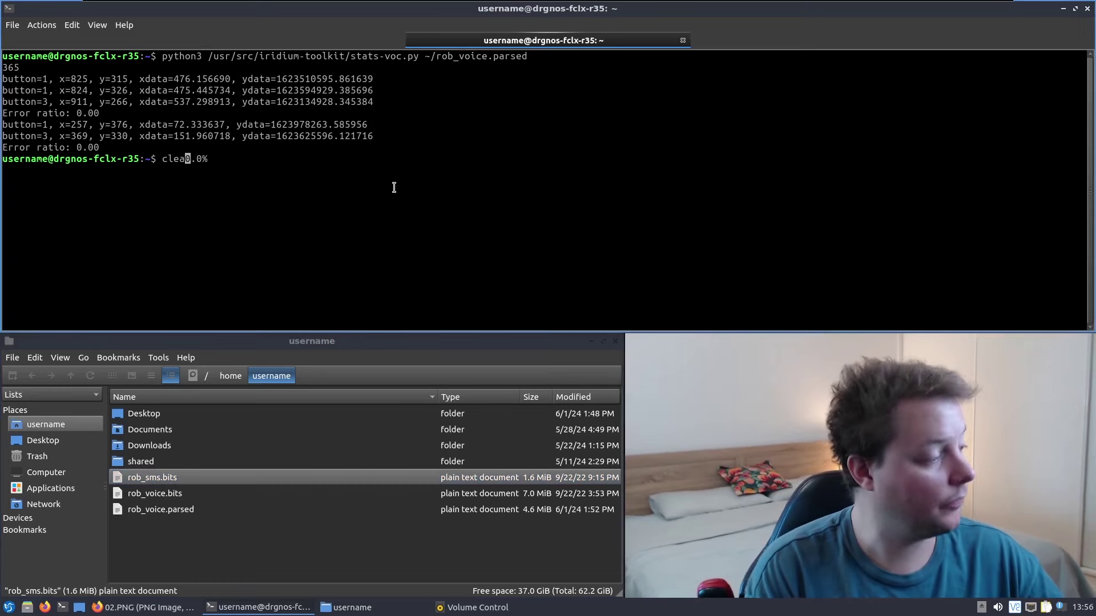
pyautogui.write('r')
pyautogui.press('Return')
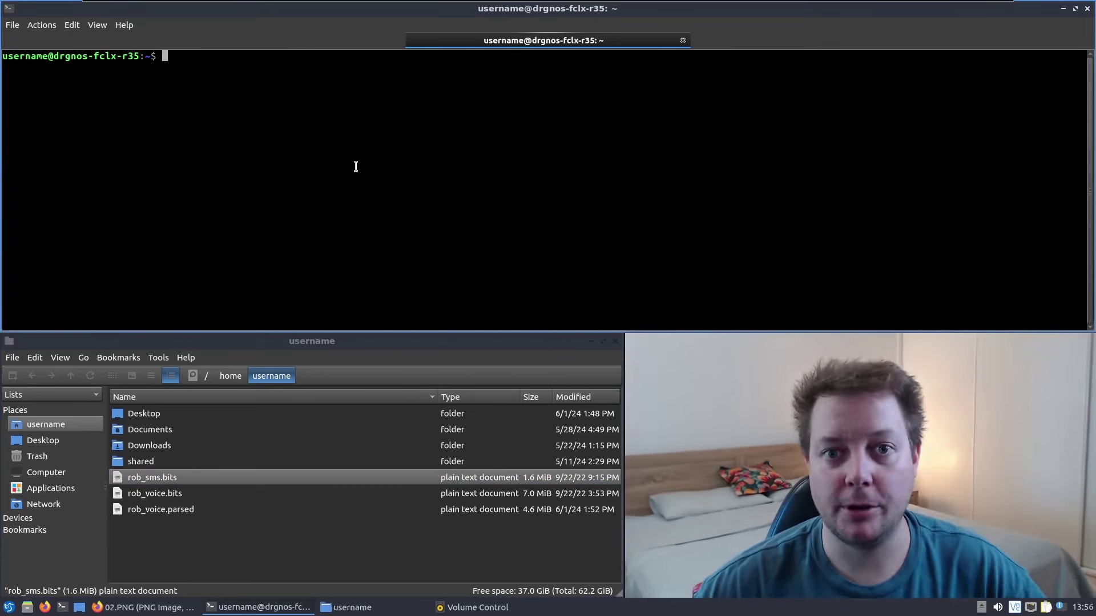
pyautogui.rightClick(219, 63)
pyautogui.click(258, 86)
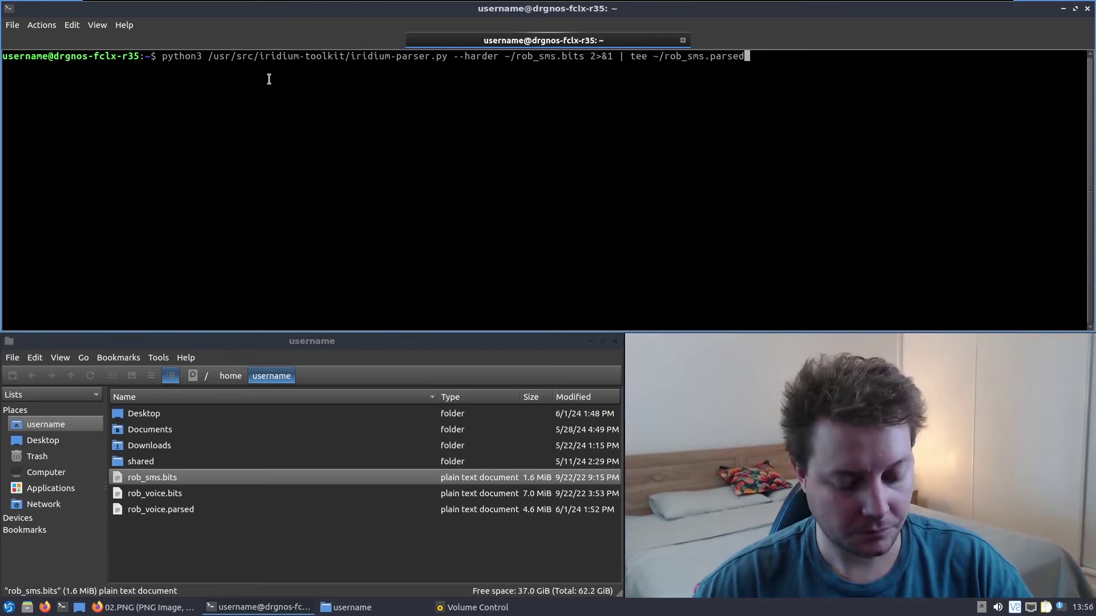
pyautogui.press('Return')
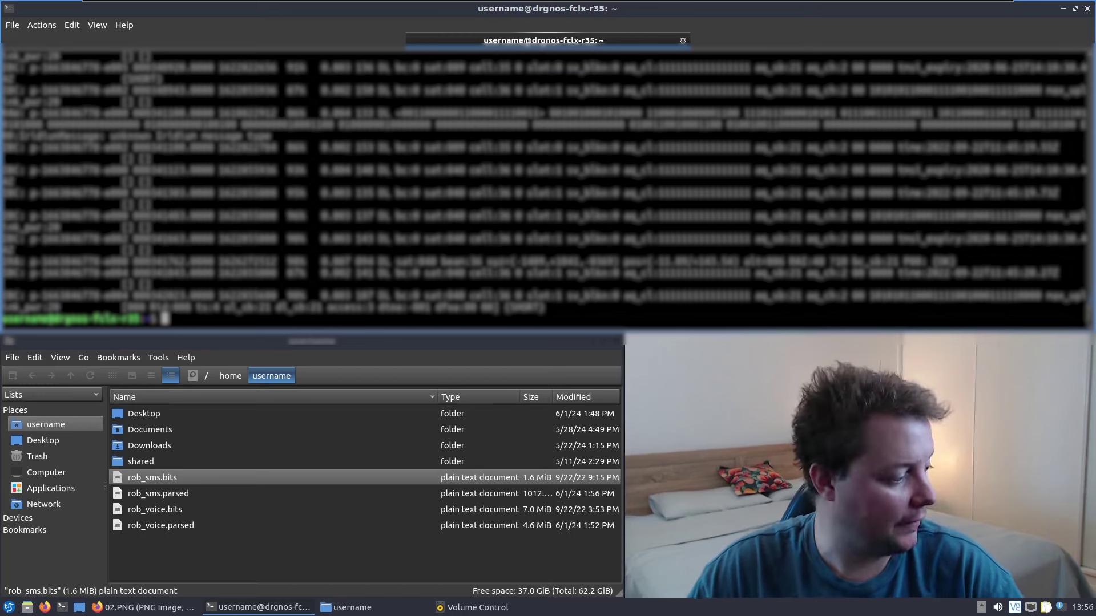
pyautogui.click(165, 494)
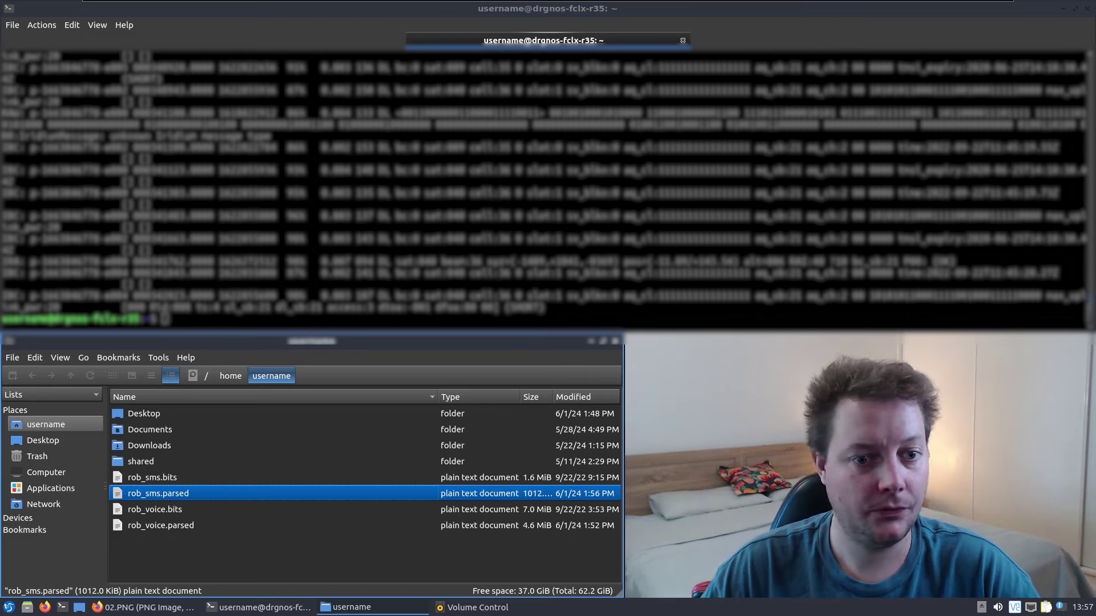
pyautogui.click(215, 579)
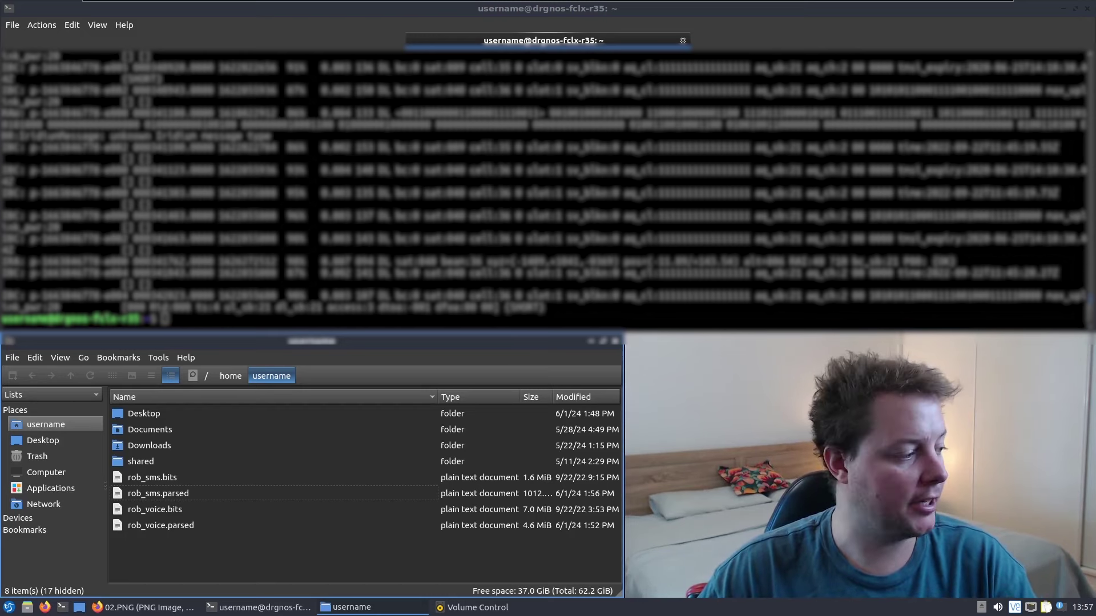
pyautogui.click(387, 312)
# Run reassembler.py -m lap on rob_sms.parsed to create the 3.4 KiB rob_sms.pcap, then clear the terminal
pyautogui.write('cle')
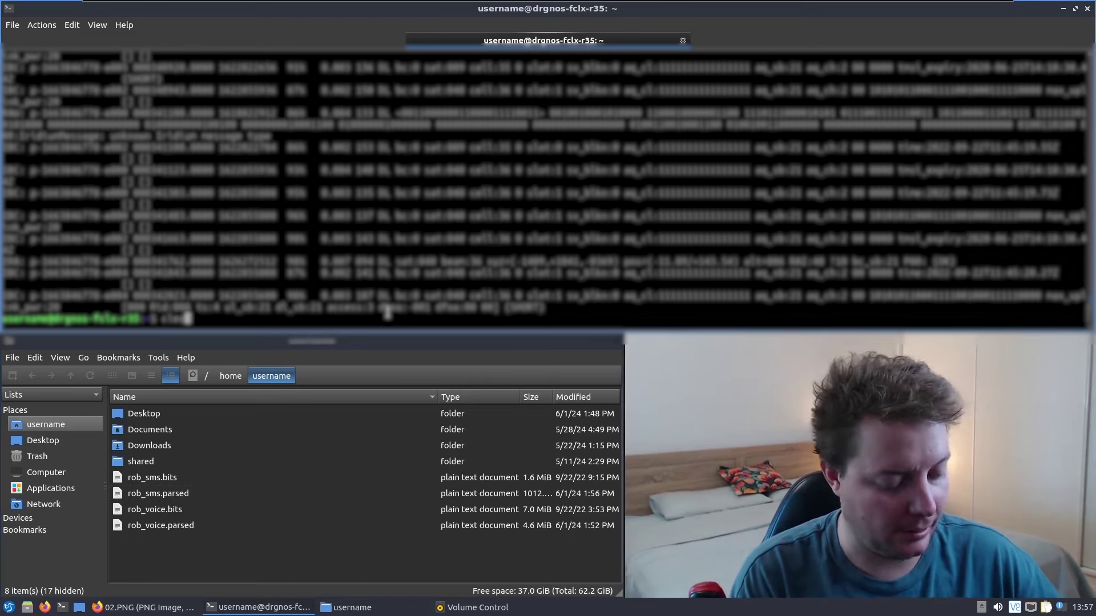
pyautogui.write('ar')
pyautogui.press('Return')
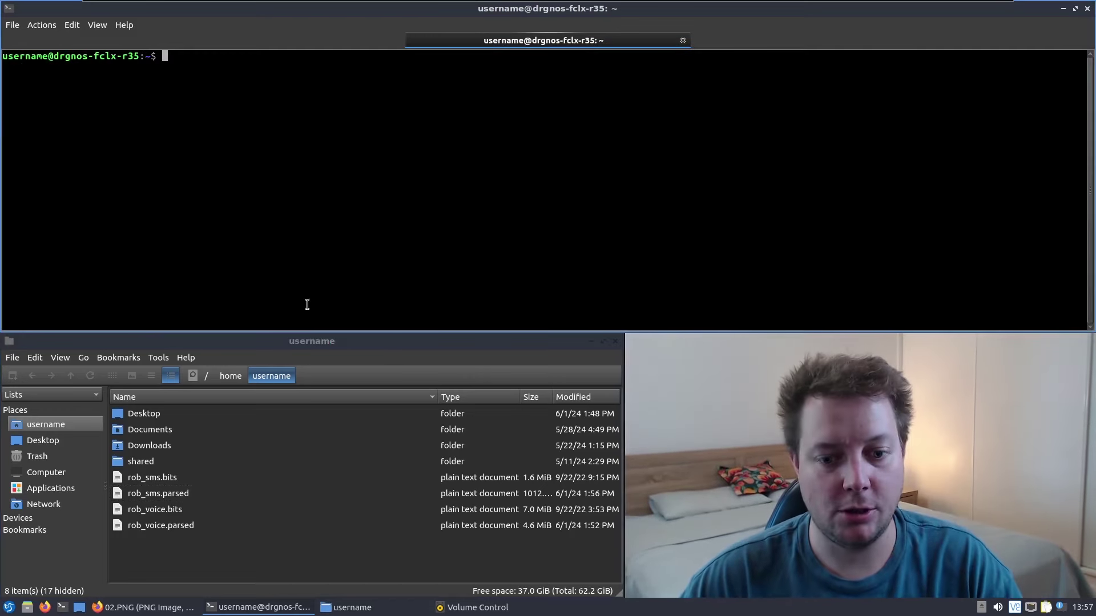
pyautogui.rightClick(192, 56)
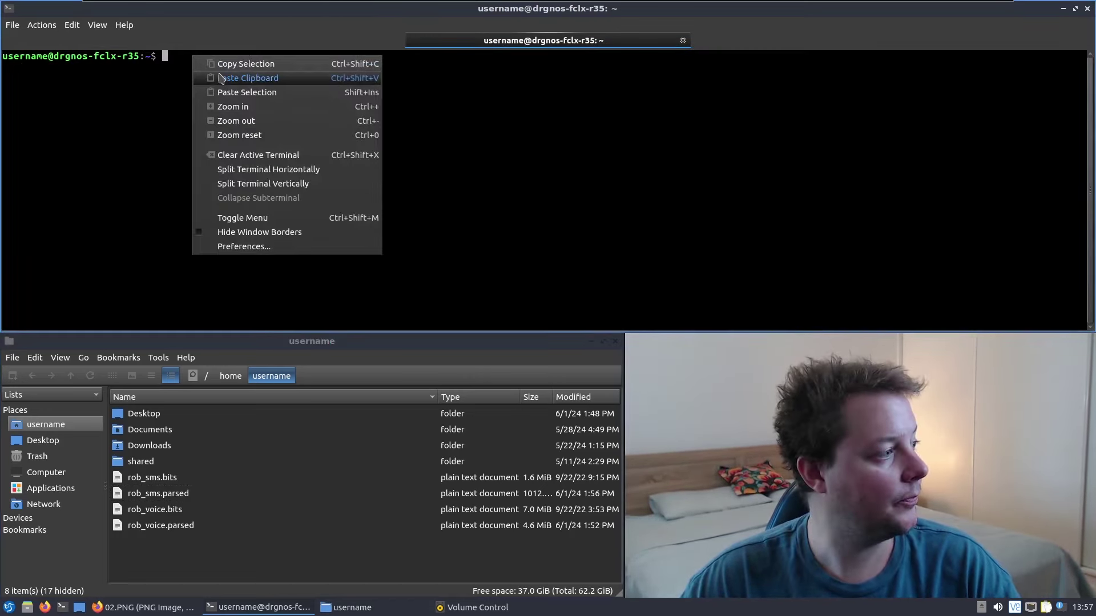
pyautogui.click(220, 79)
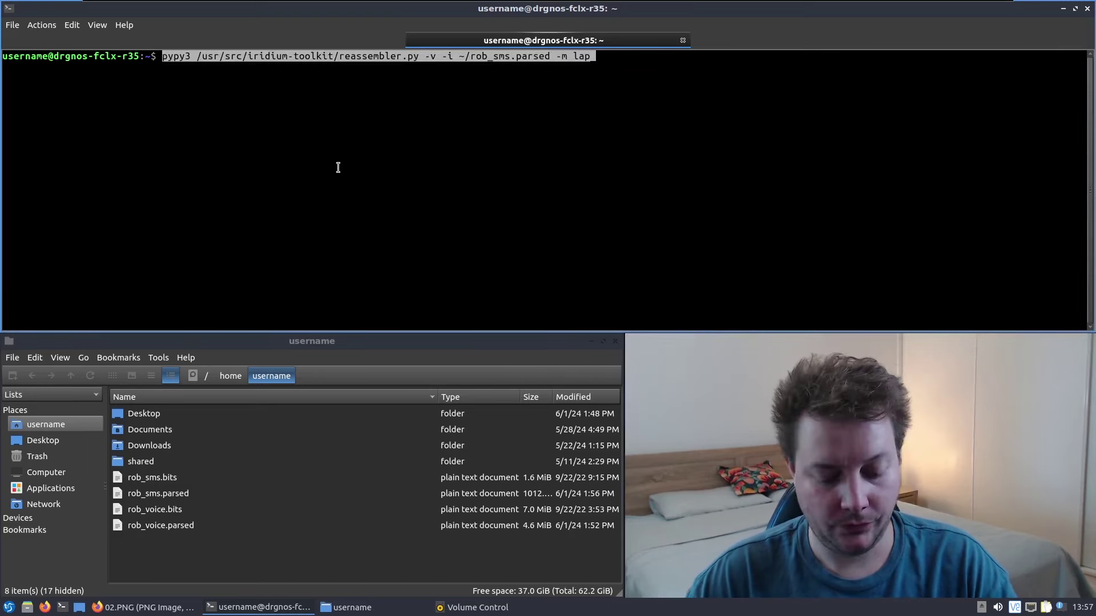
pyautogui.press('Return')
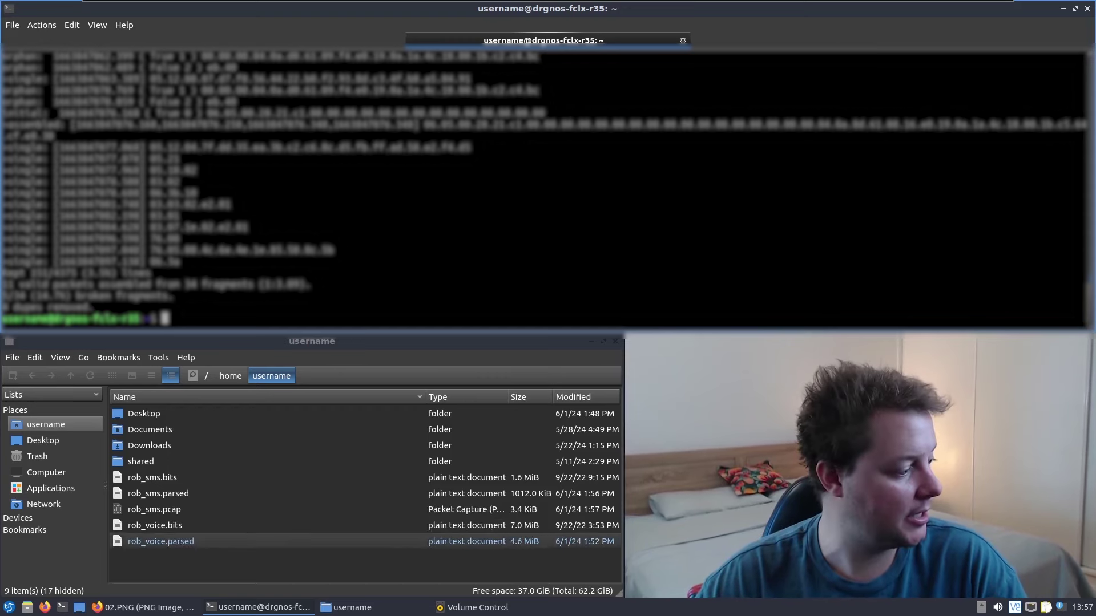
pyautogui.click(196, 508)
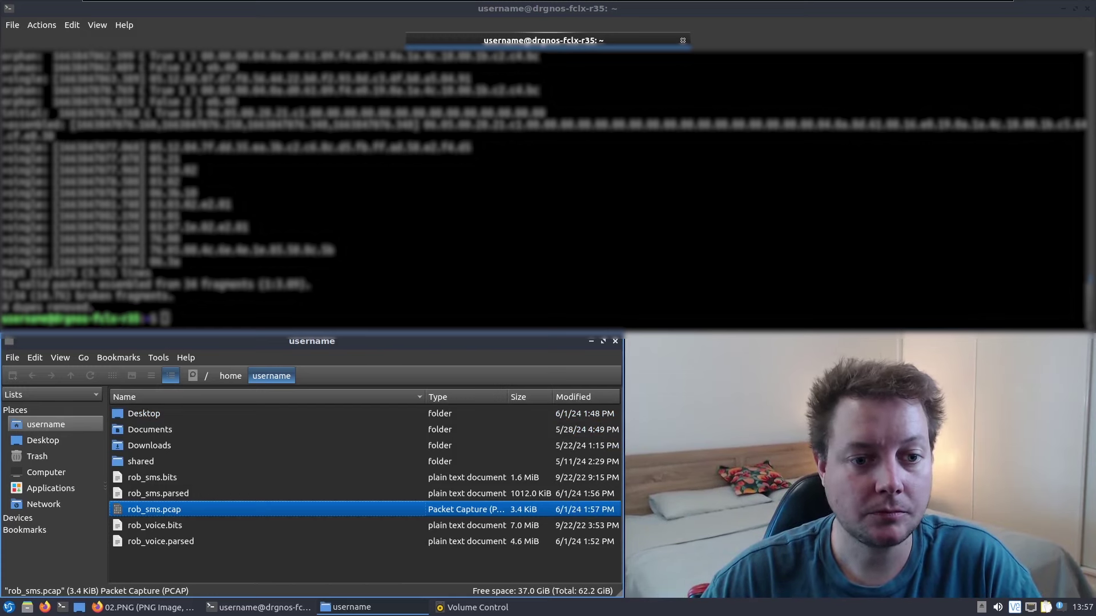
pyautogui.click(363, 268)
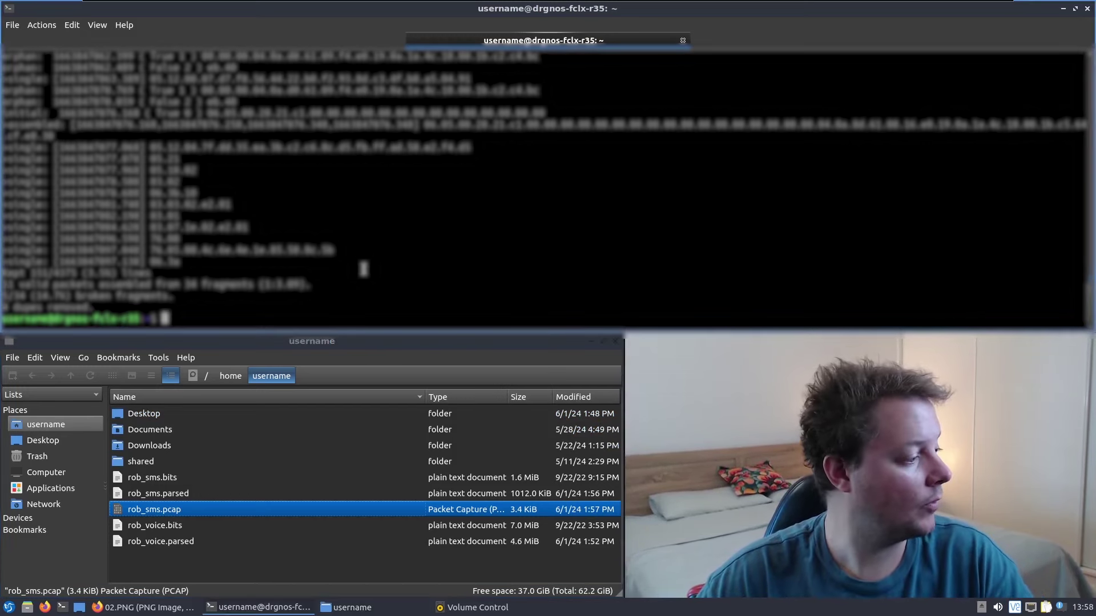
pyautogui.write('c')
pyautogui.write('lear')
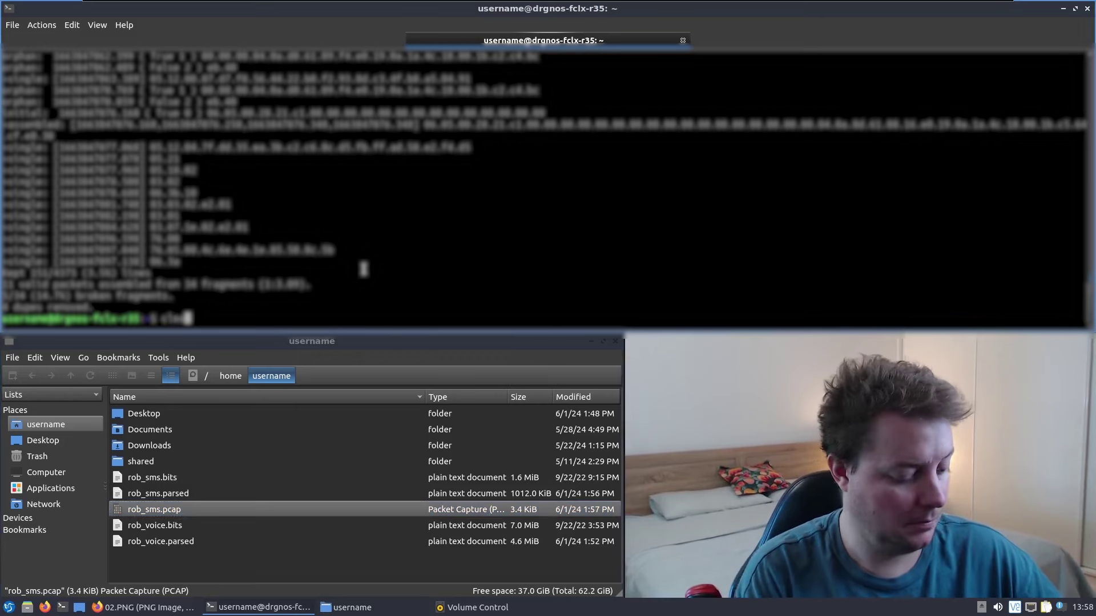
pyautogui.press('Return')
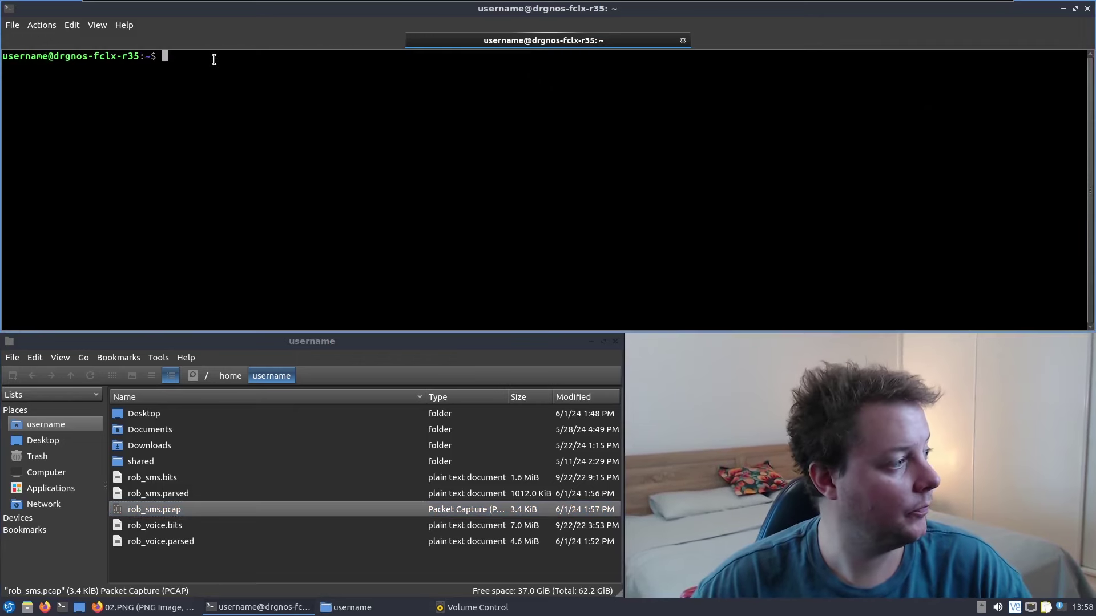
# Run 'tshark -r ~/rob_sms.pcap -Y gsm_sms' and highlight the printed SMS sender and message text
pyautogui.rightClick(215, 57)
pyautogui.click(253, 82)
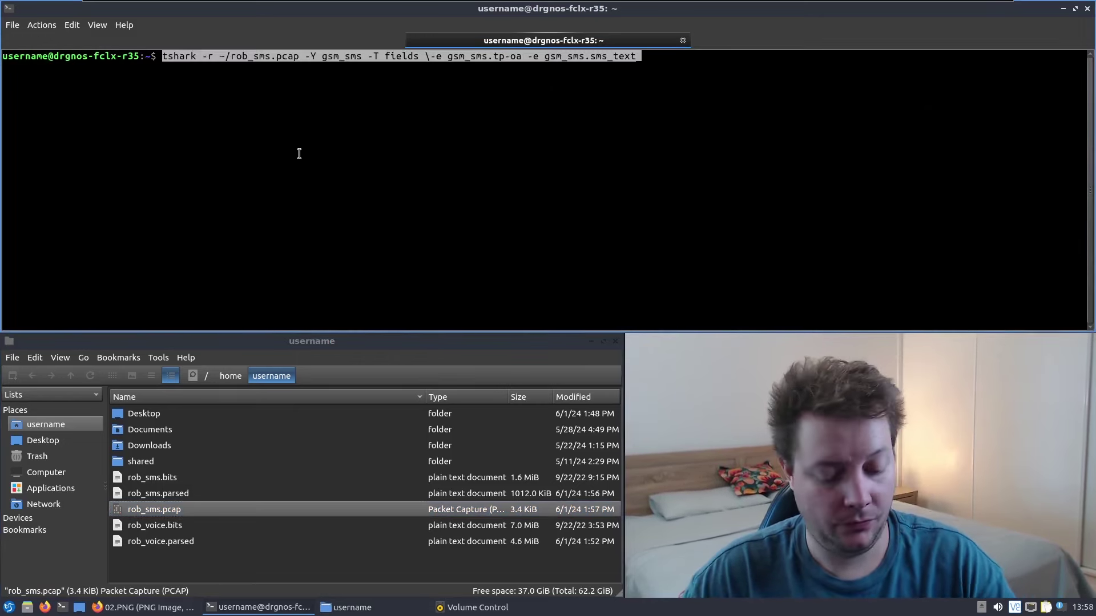
pyautogui.press('End')
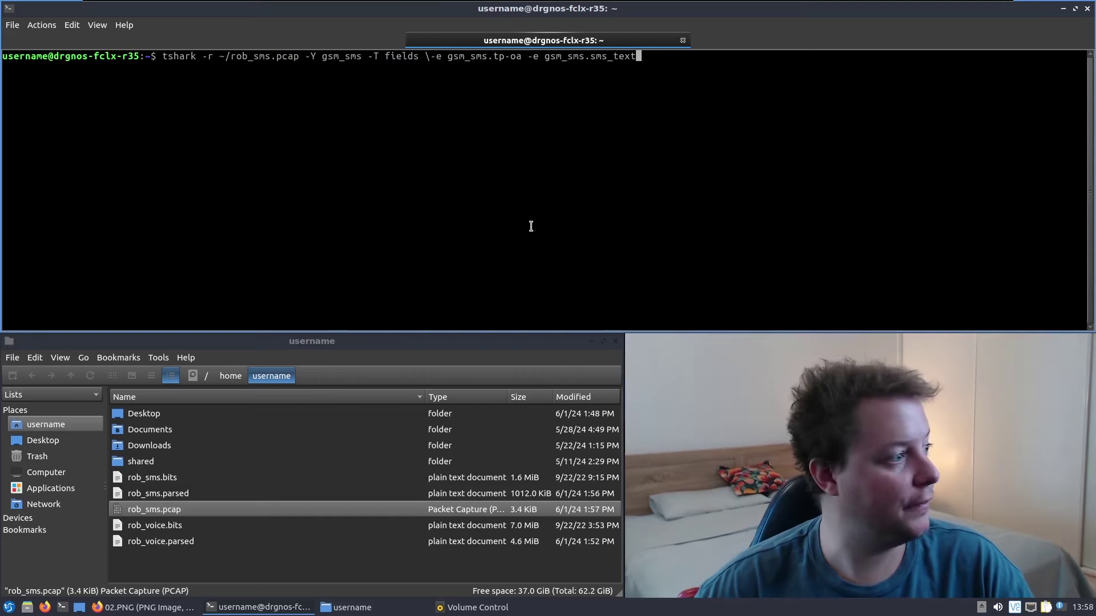
pyautogui.press('Return')
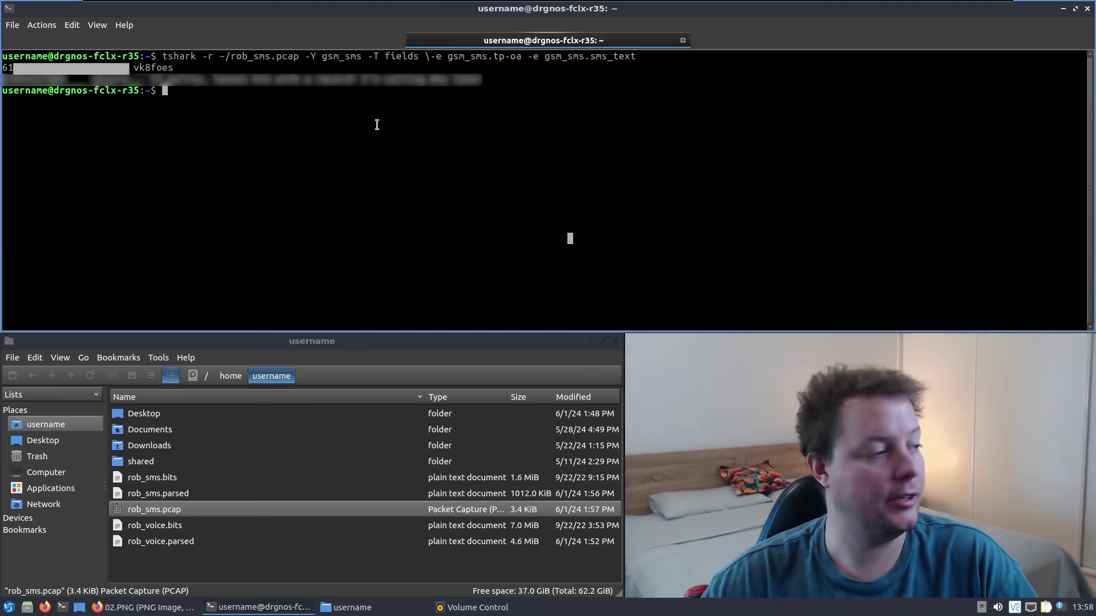
pyautogui.moveTo(527, 78); pyautogui.dragTo(19, 90)
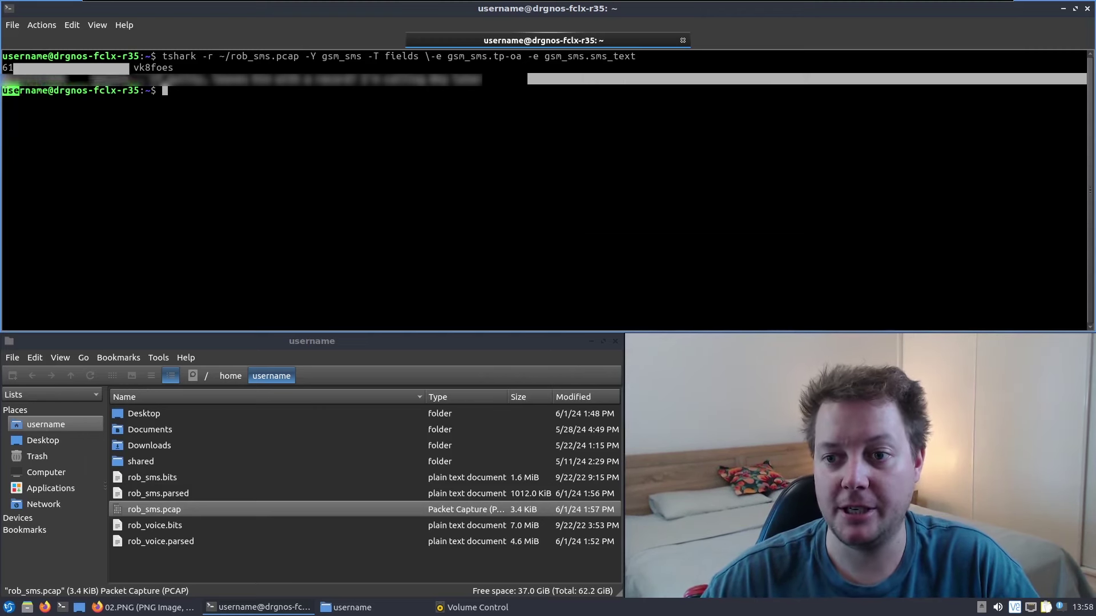
pyautogui.click(23, 93)
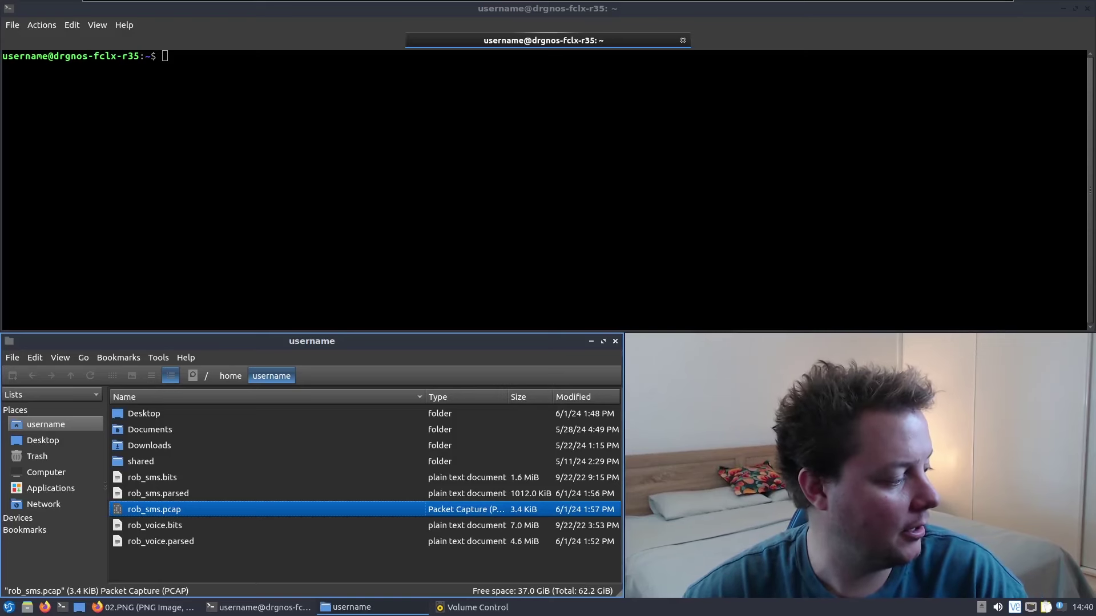
# Open rob_sms.pcap from the home folder in Wireshark
pyautogui.doubleClick(199, 515)
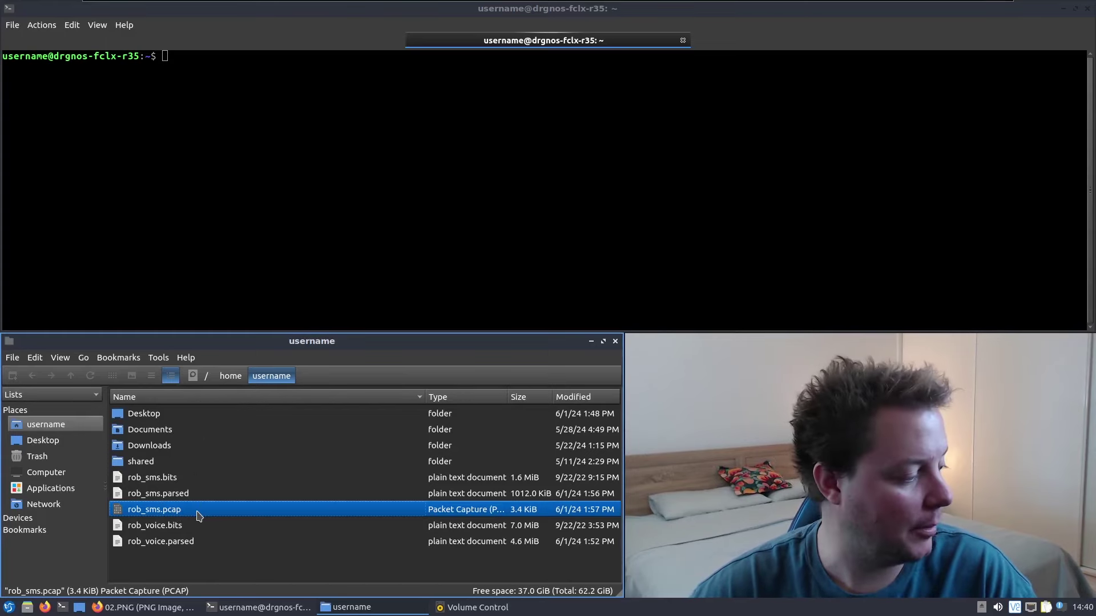